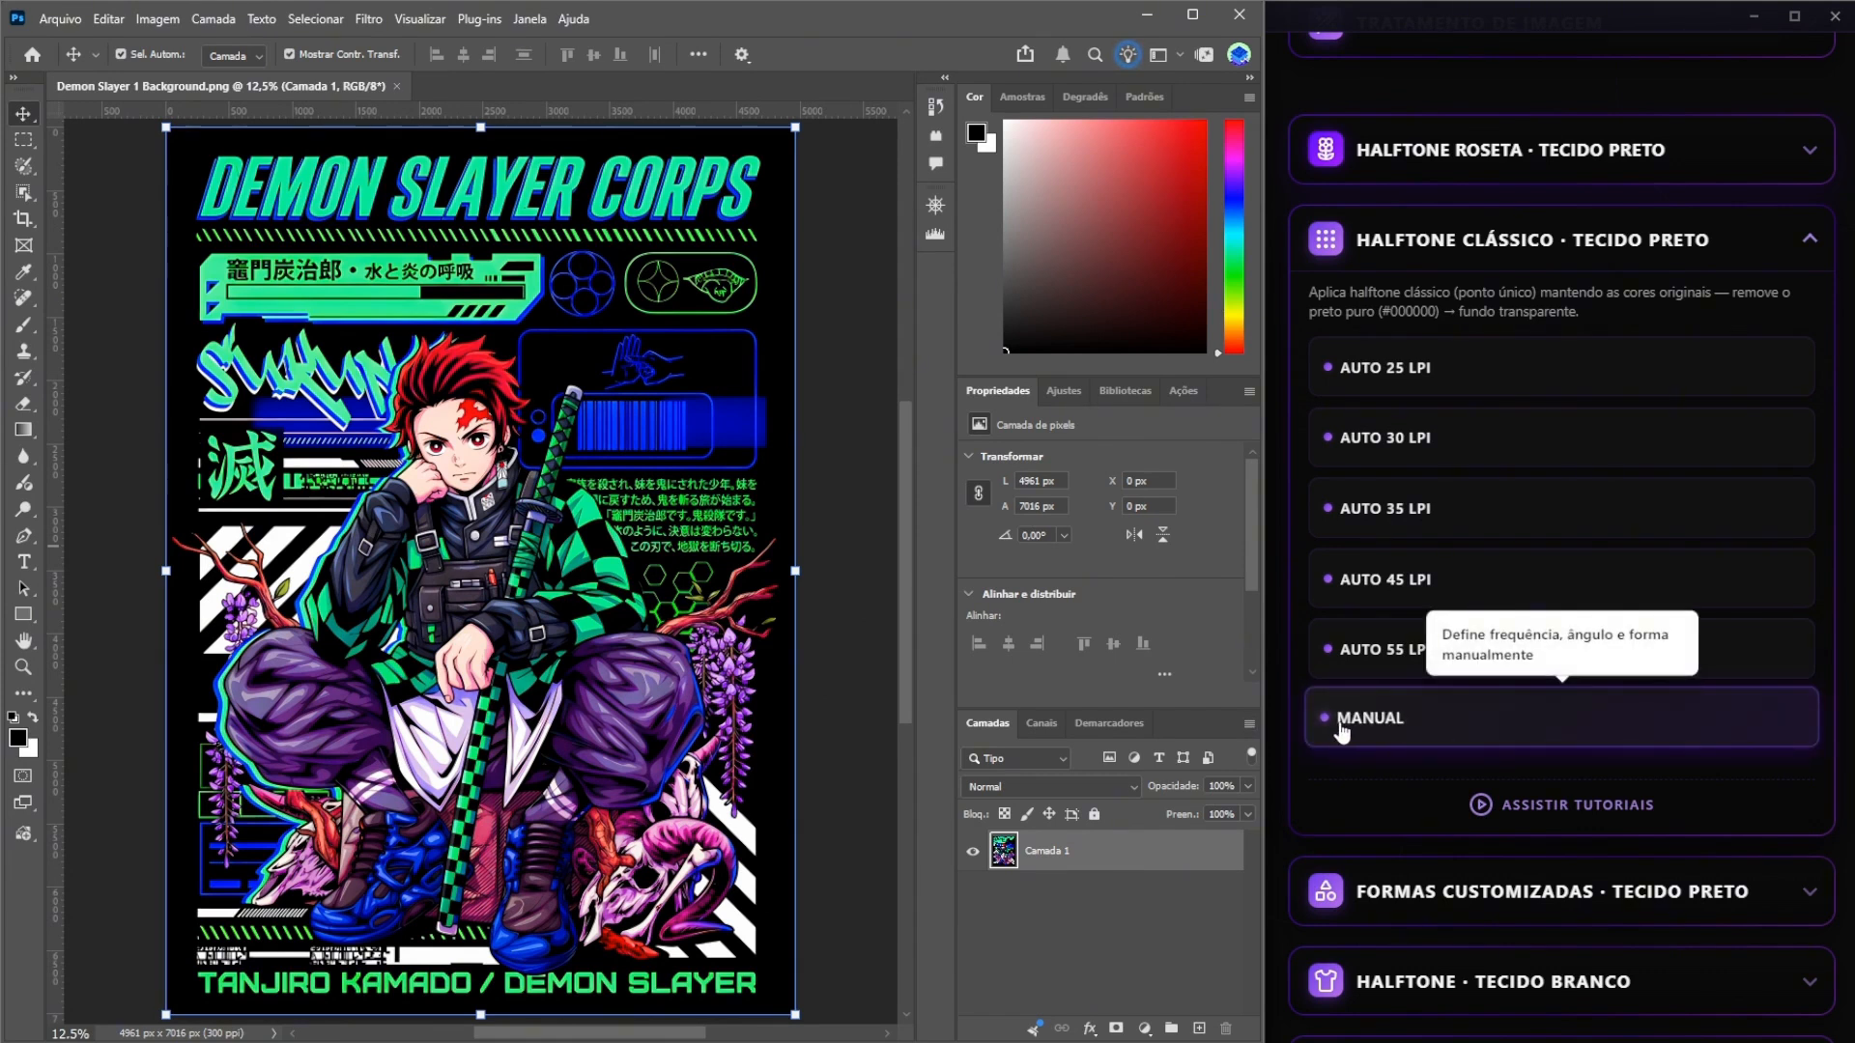
Start the manual classic halftone for black fabric on the Demon Slayer artwork with a frequency of 30 LPI.
left_click(1416, 736)
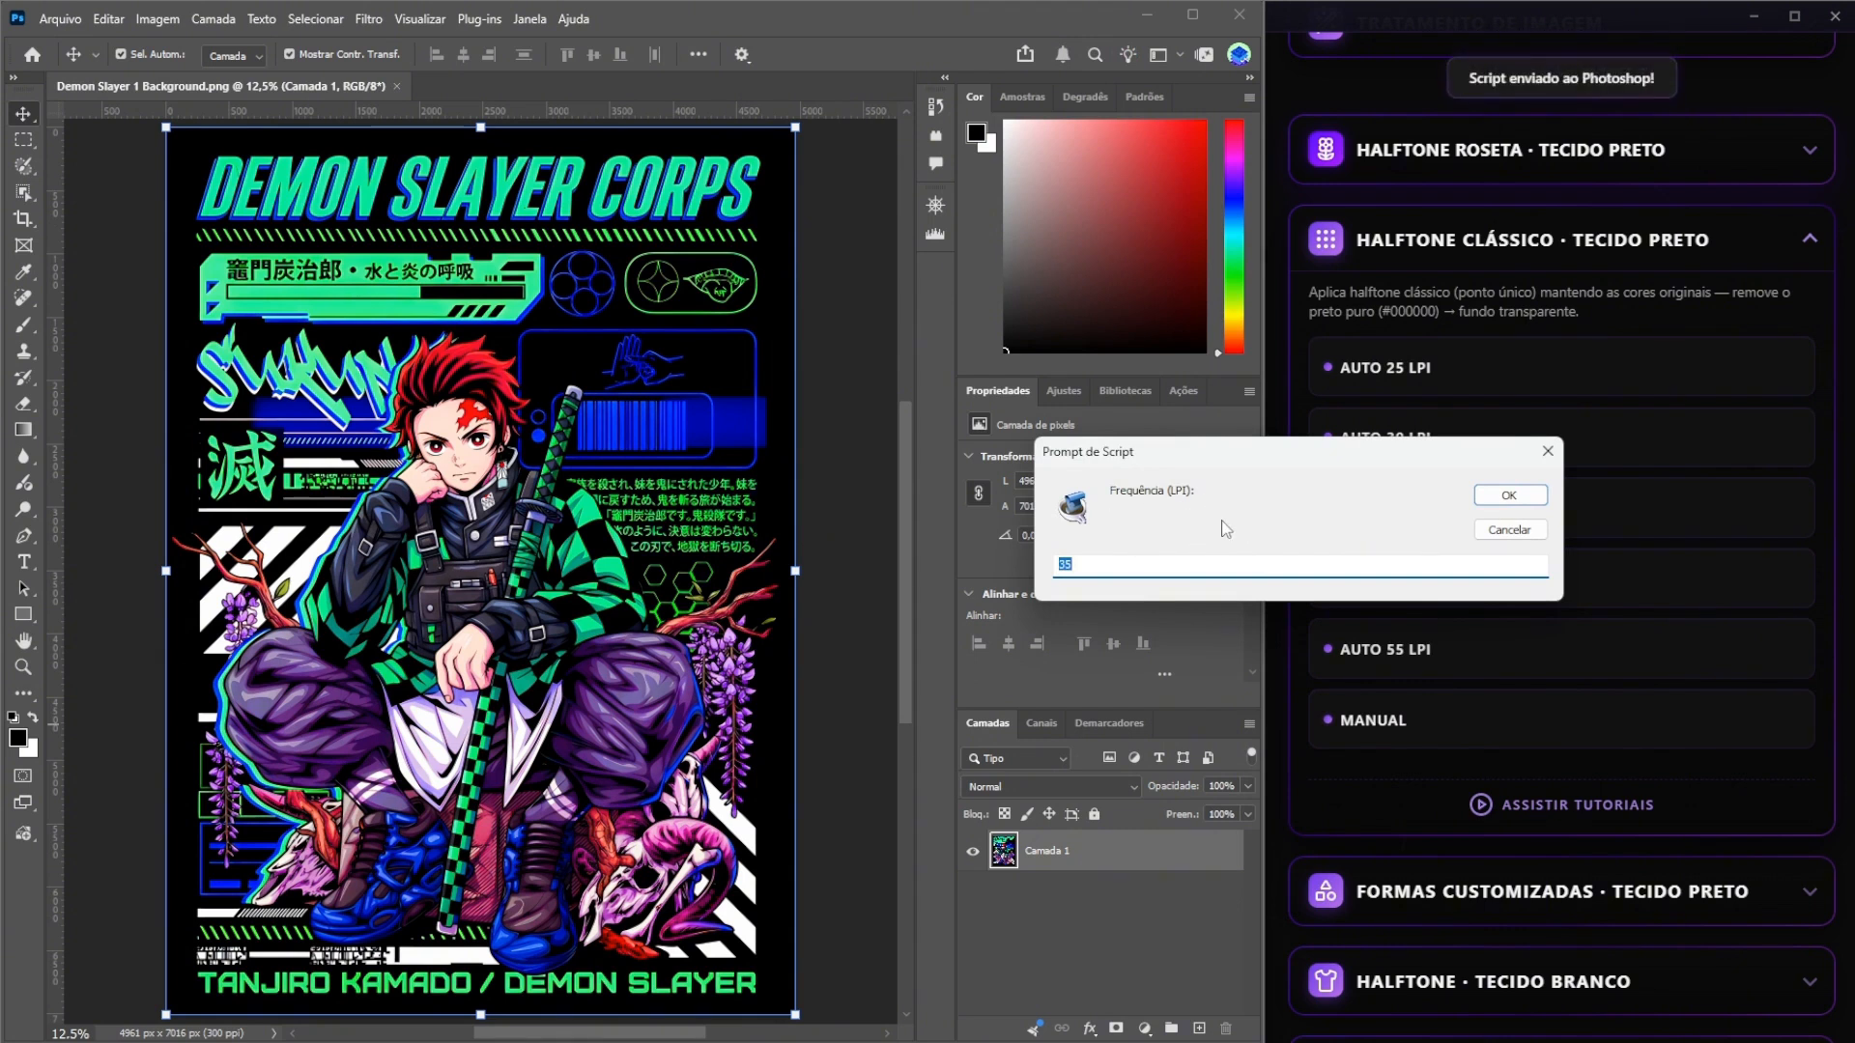
type("30")
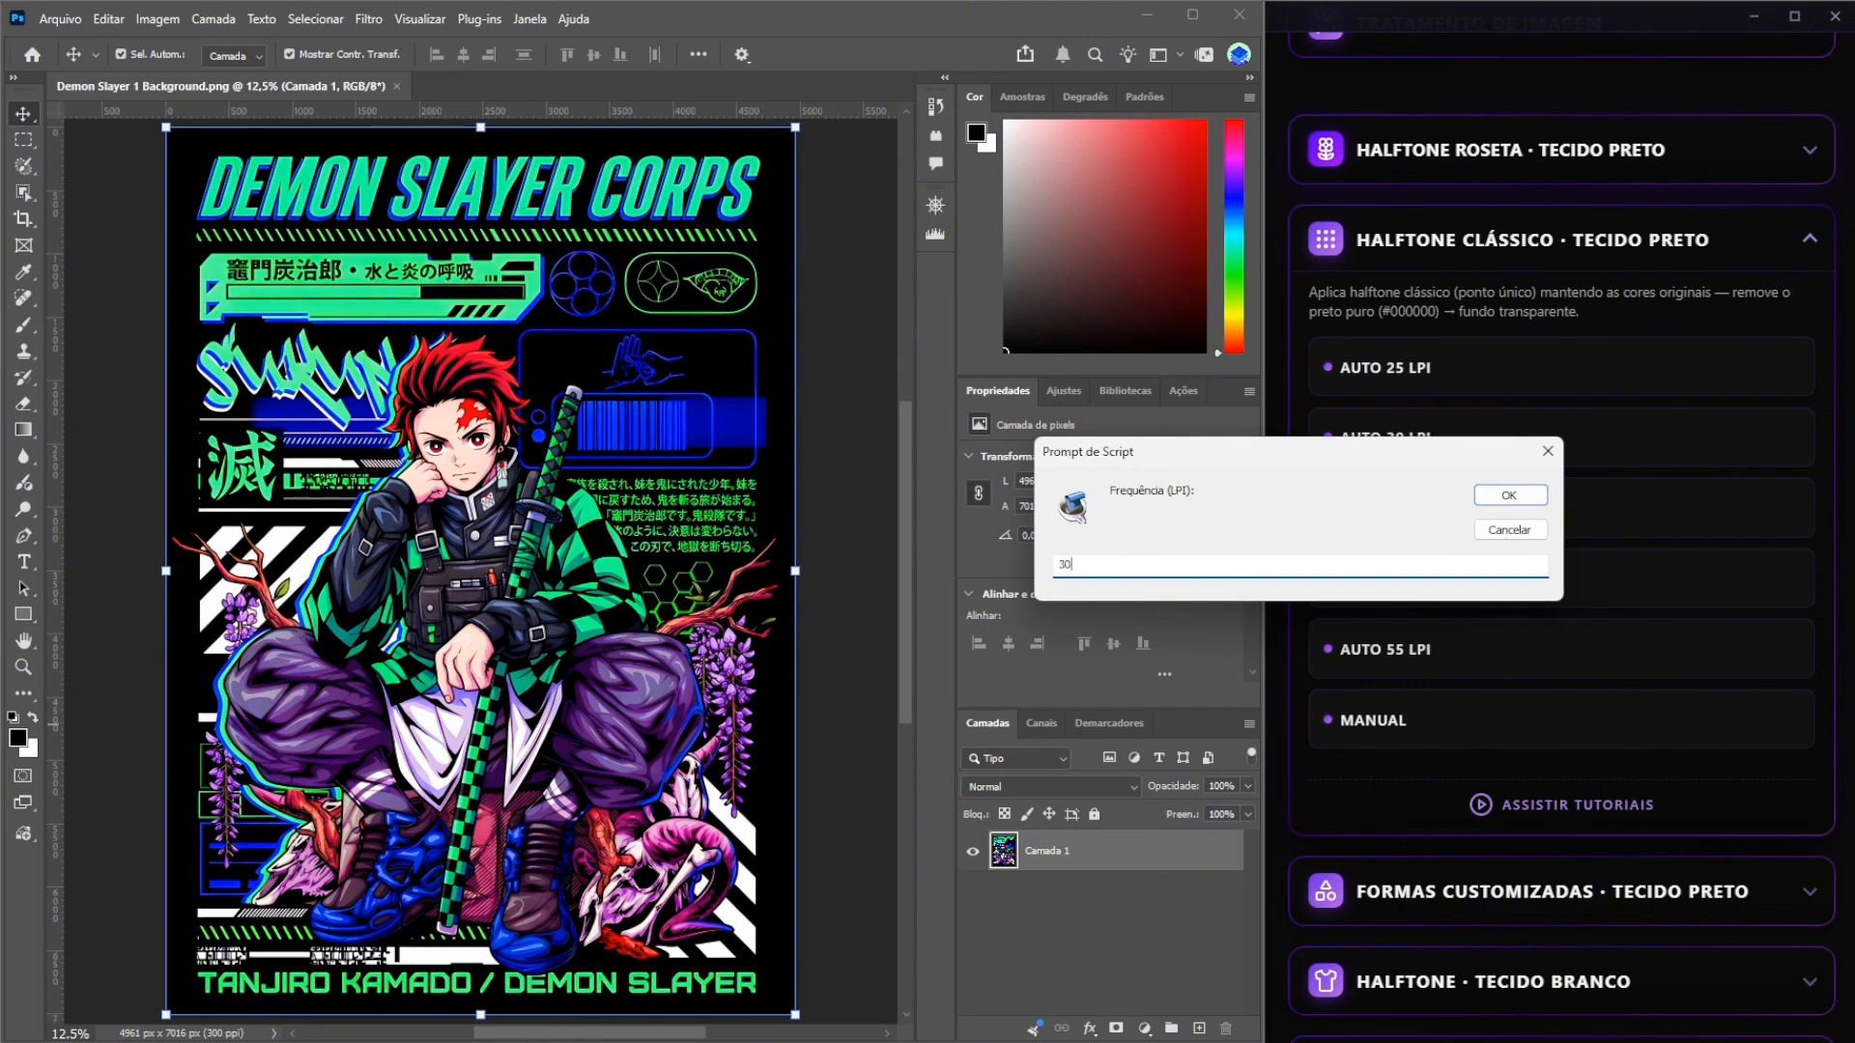
left_click(1504, 497)
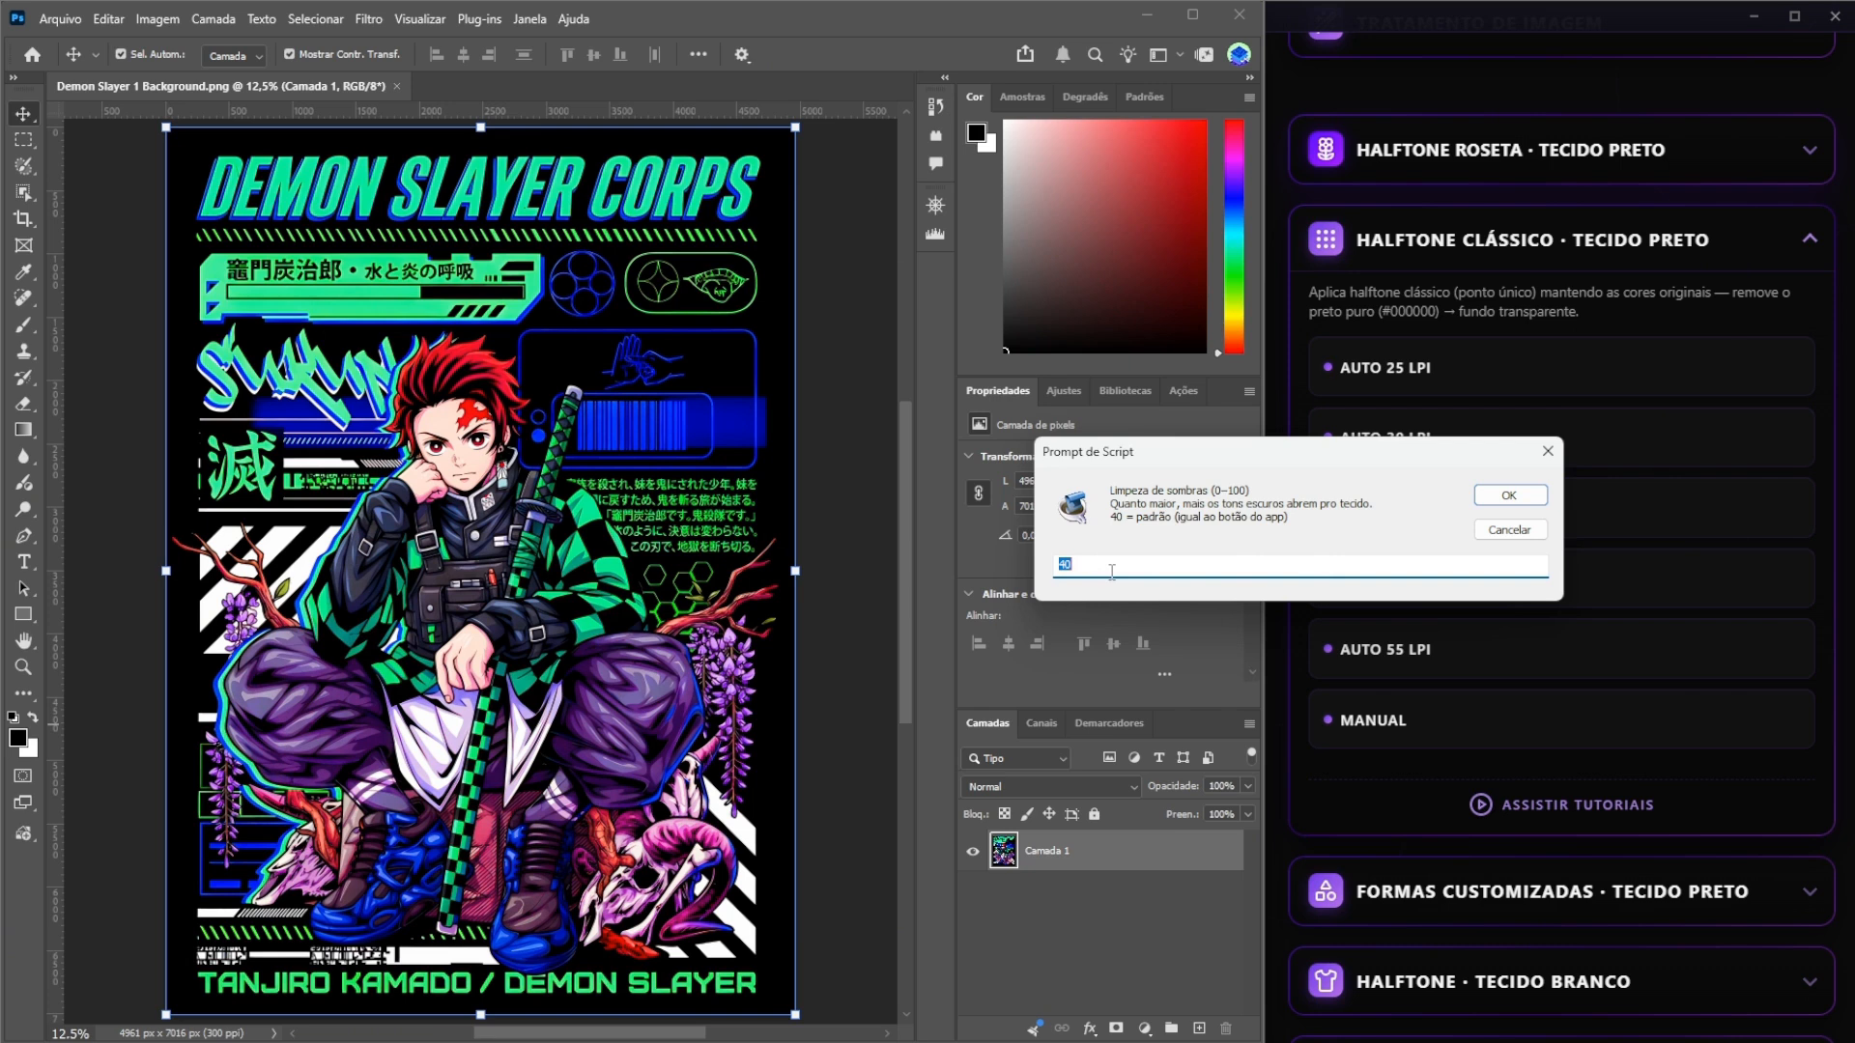
Set the shadow cleanup and highlight texture, and generate the halftone with a 45° angle at the original image size.
type("1")
left_click(1499, 497)
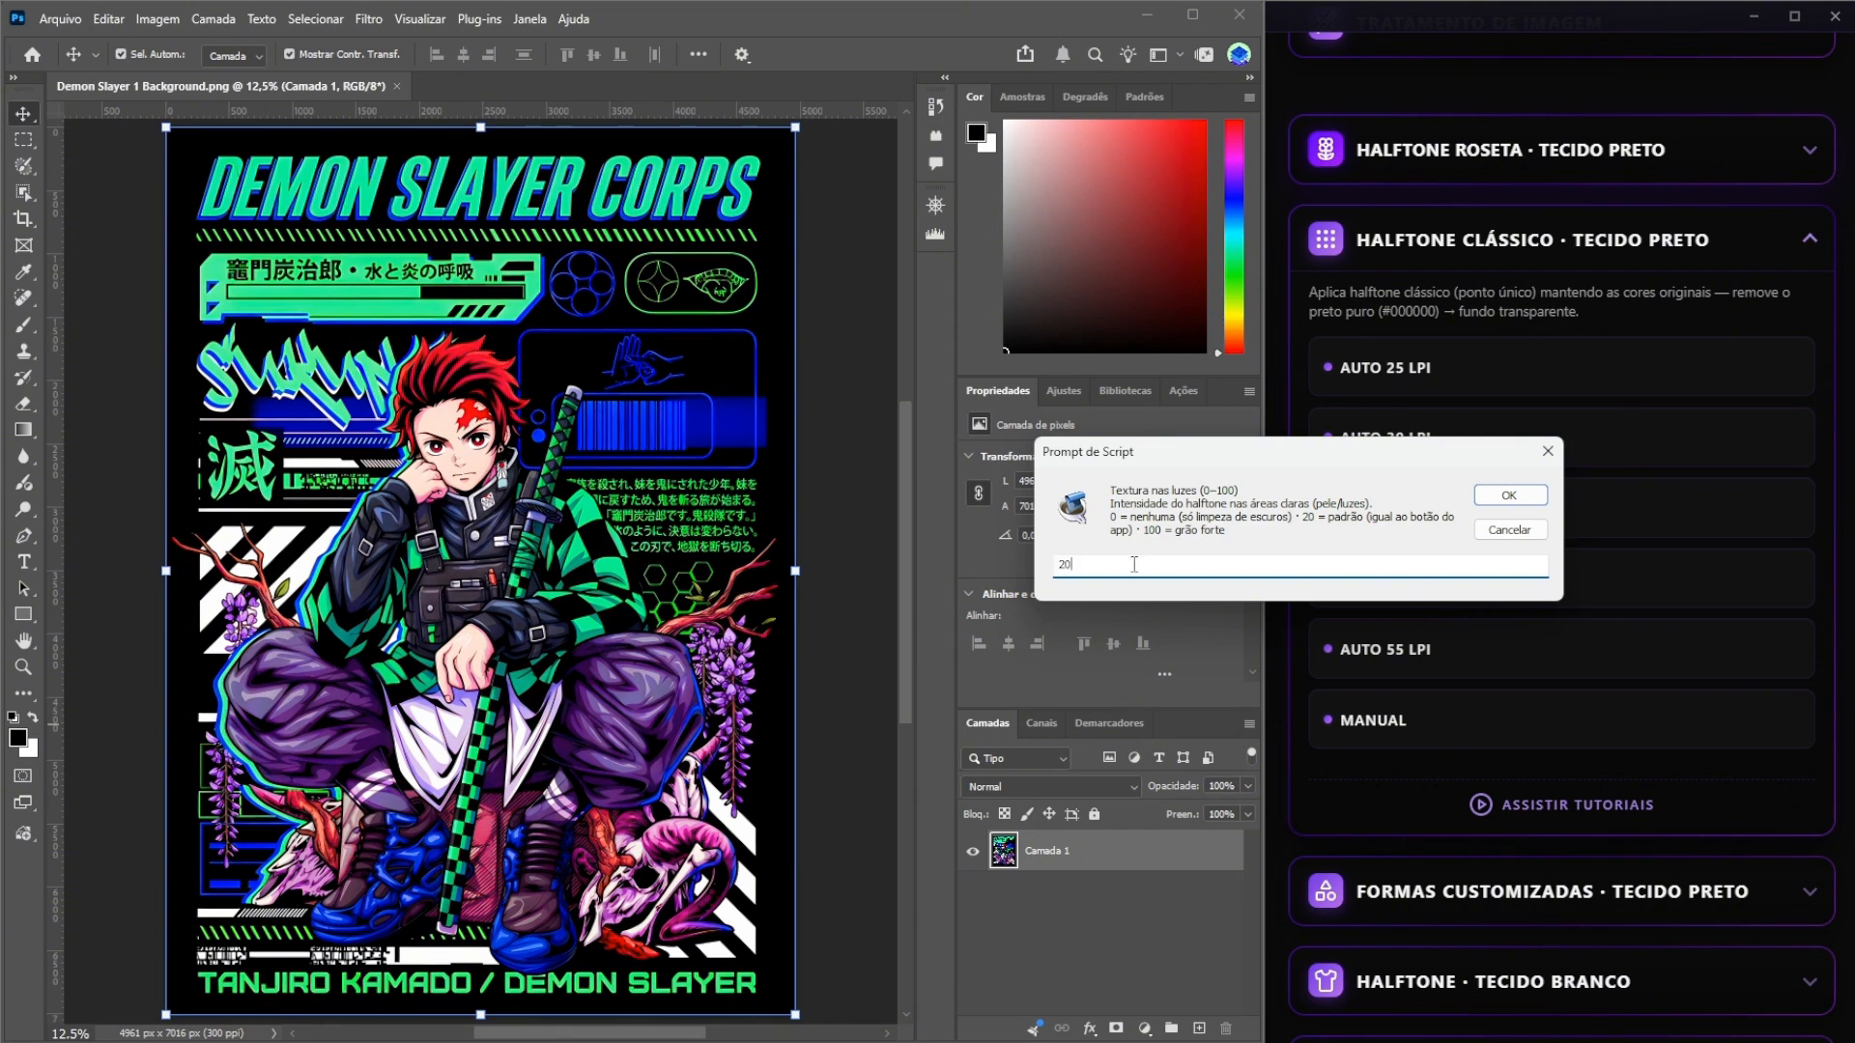
type("5")
left_click(1507, 496)
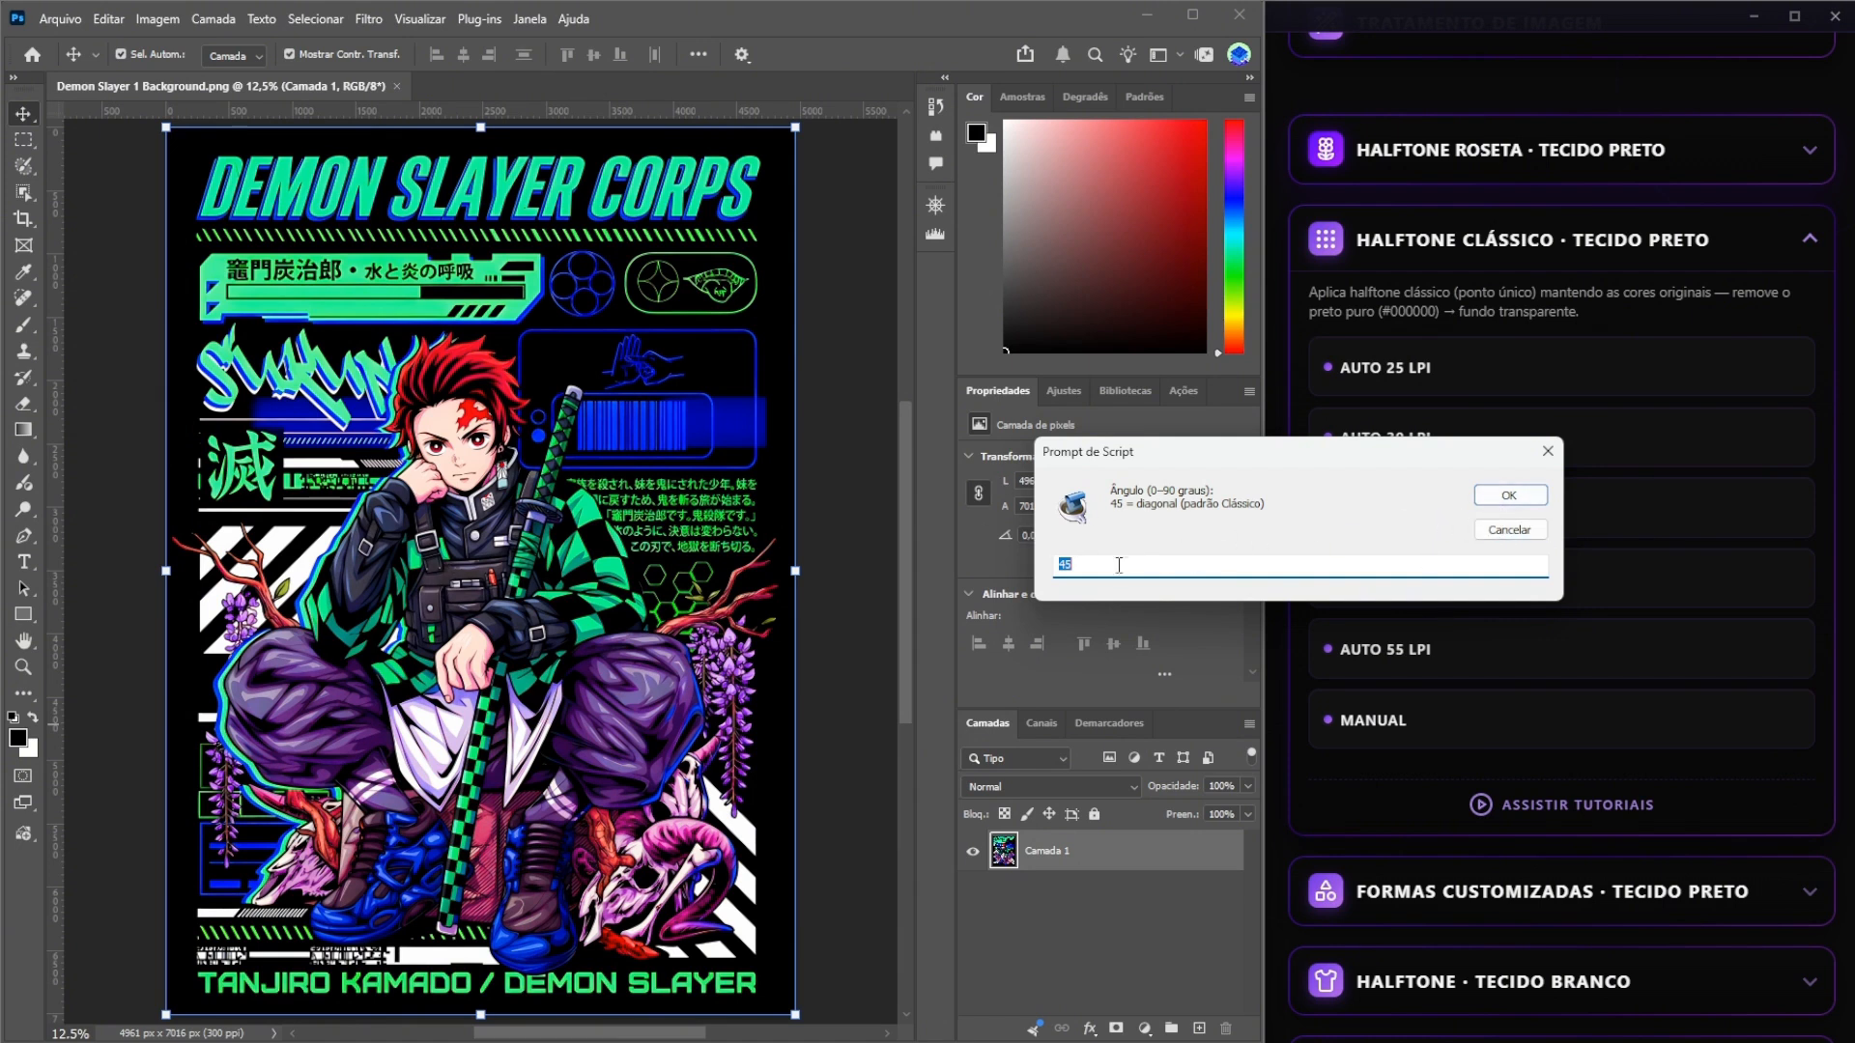
left_click(1513, 496)
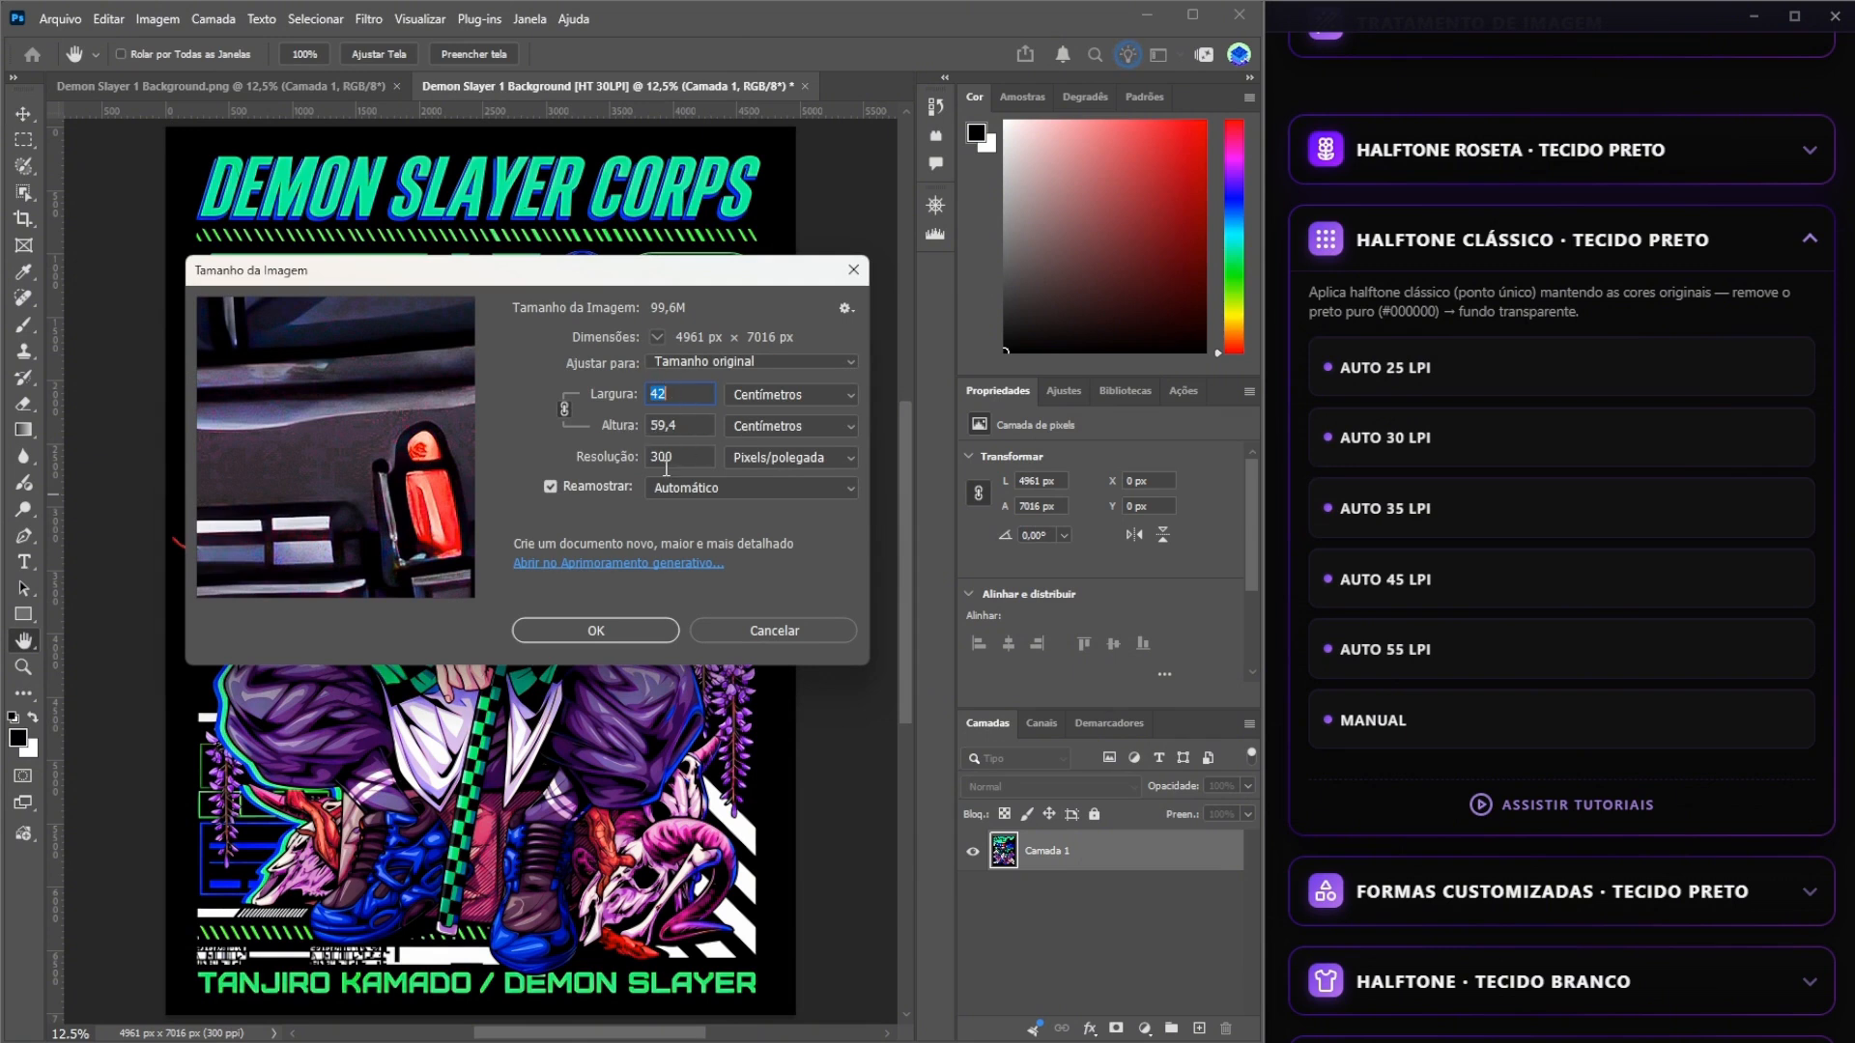
left_click(616, 636)
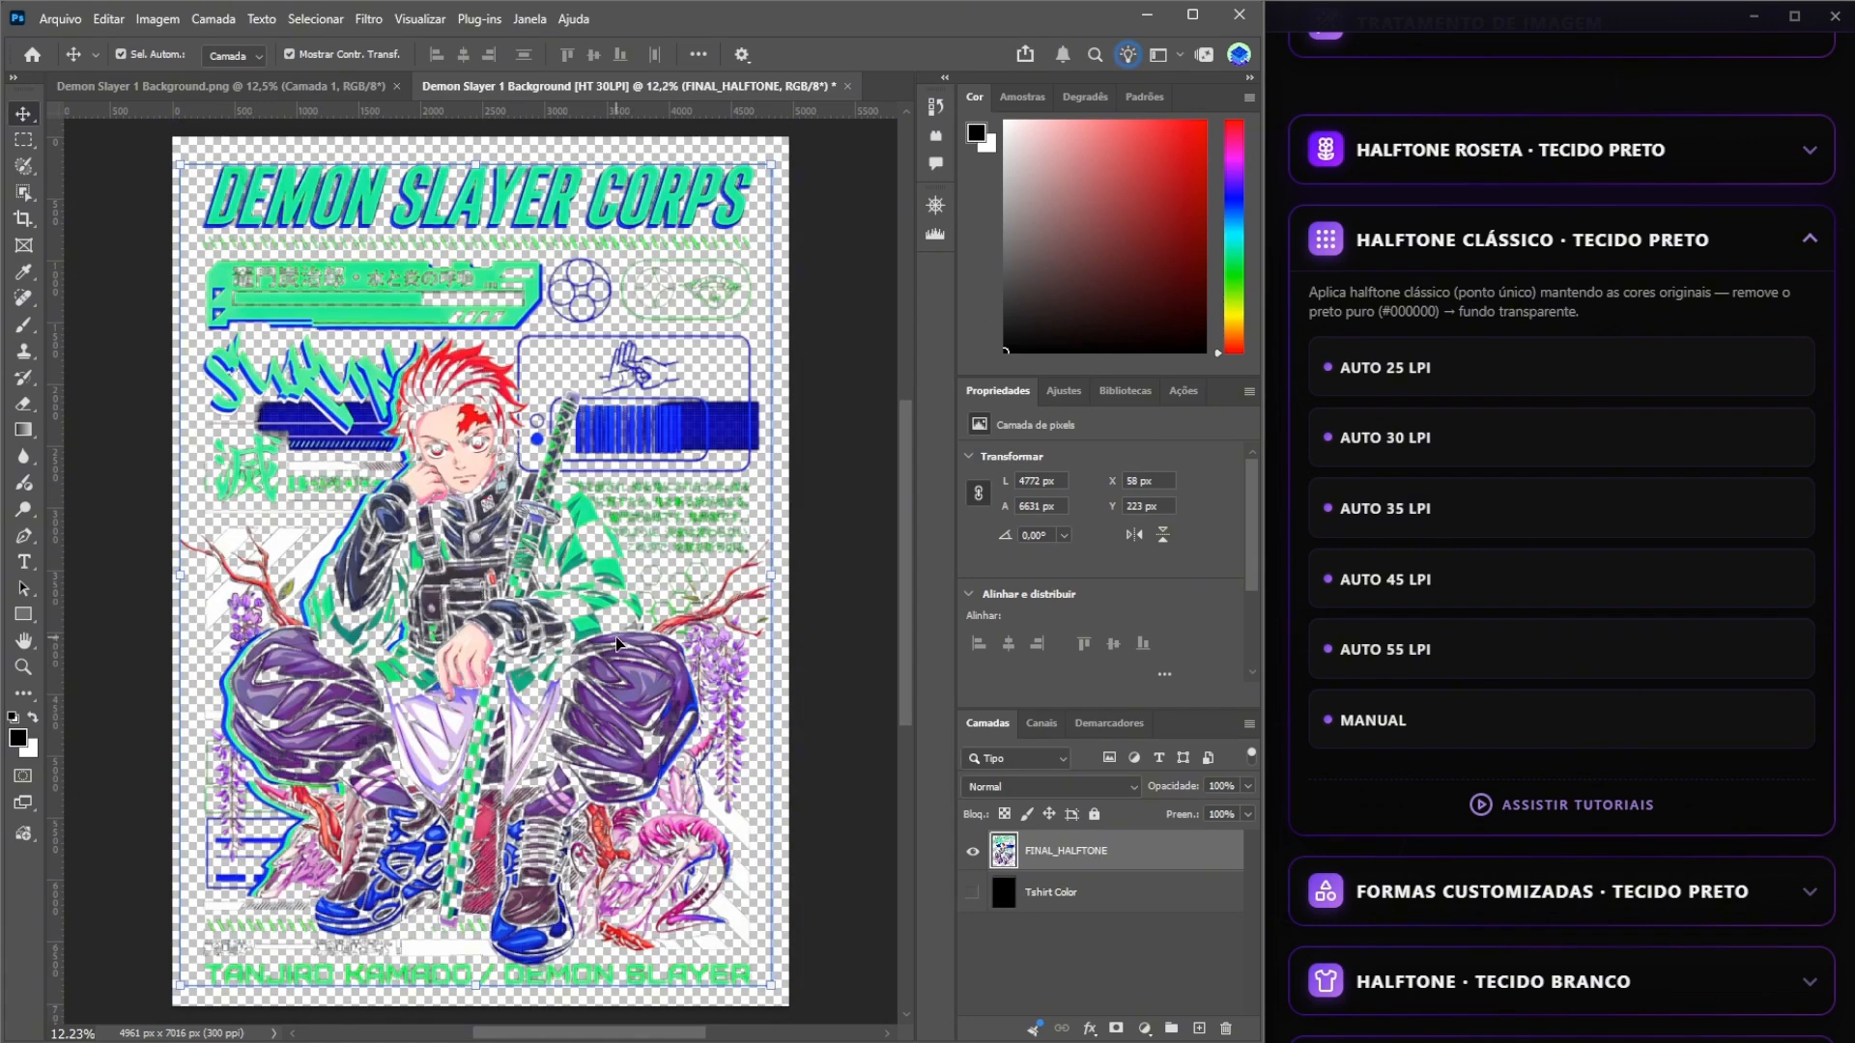
Return to the original artwork and start a second manual classic halftone with 30 LPI and shadow cleanup 80.
left_click(306, 90)
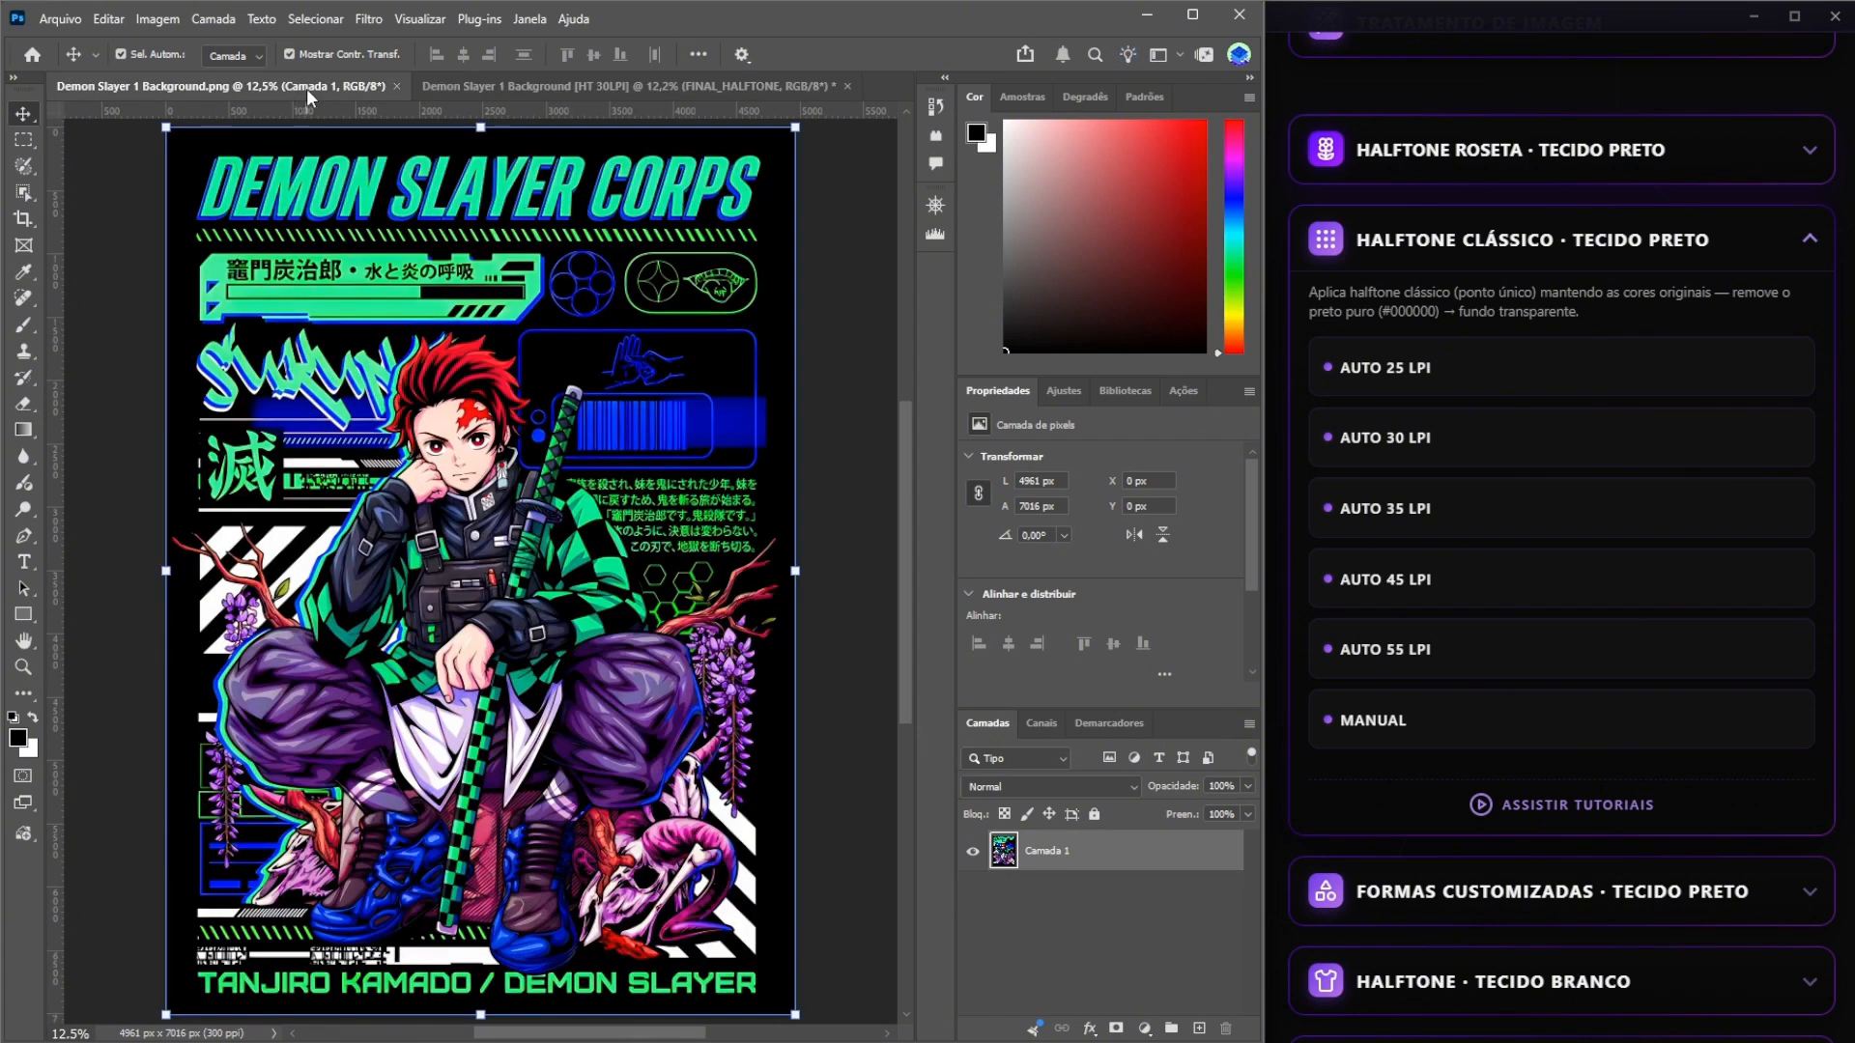
left_click(1494, 732)
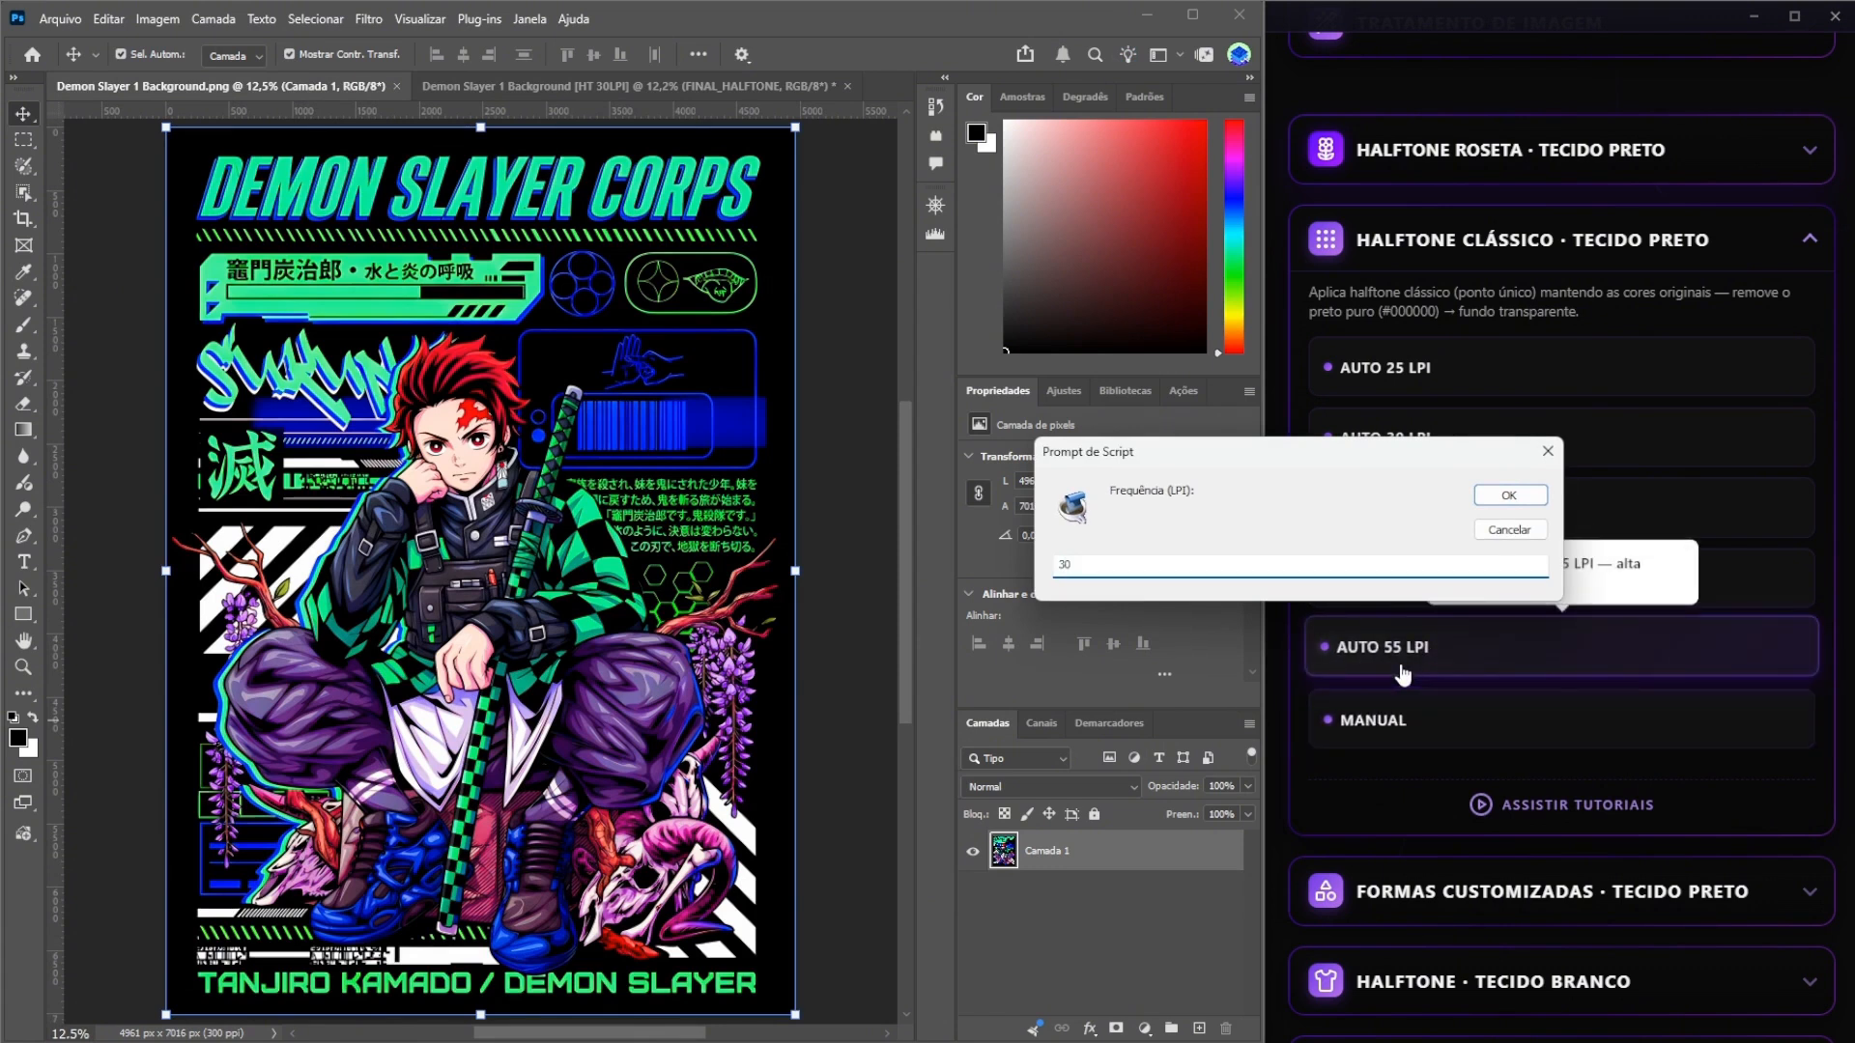
key("Return")
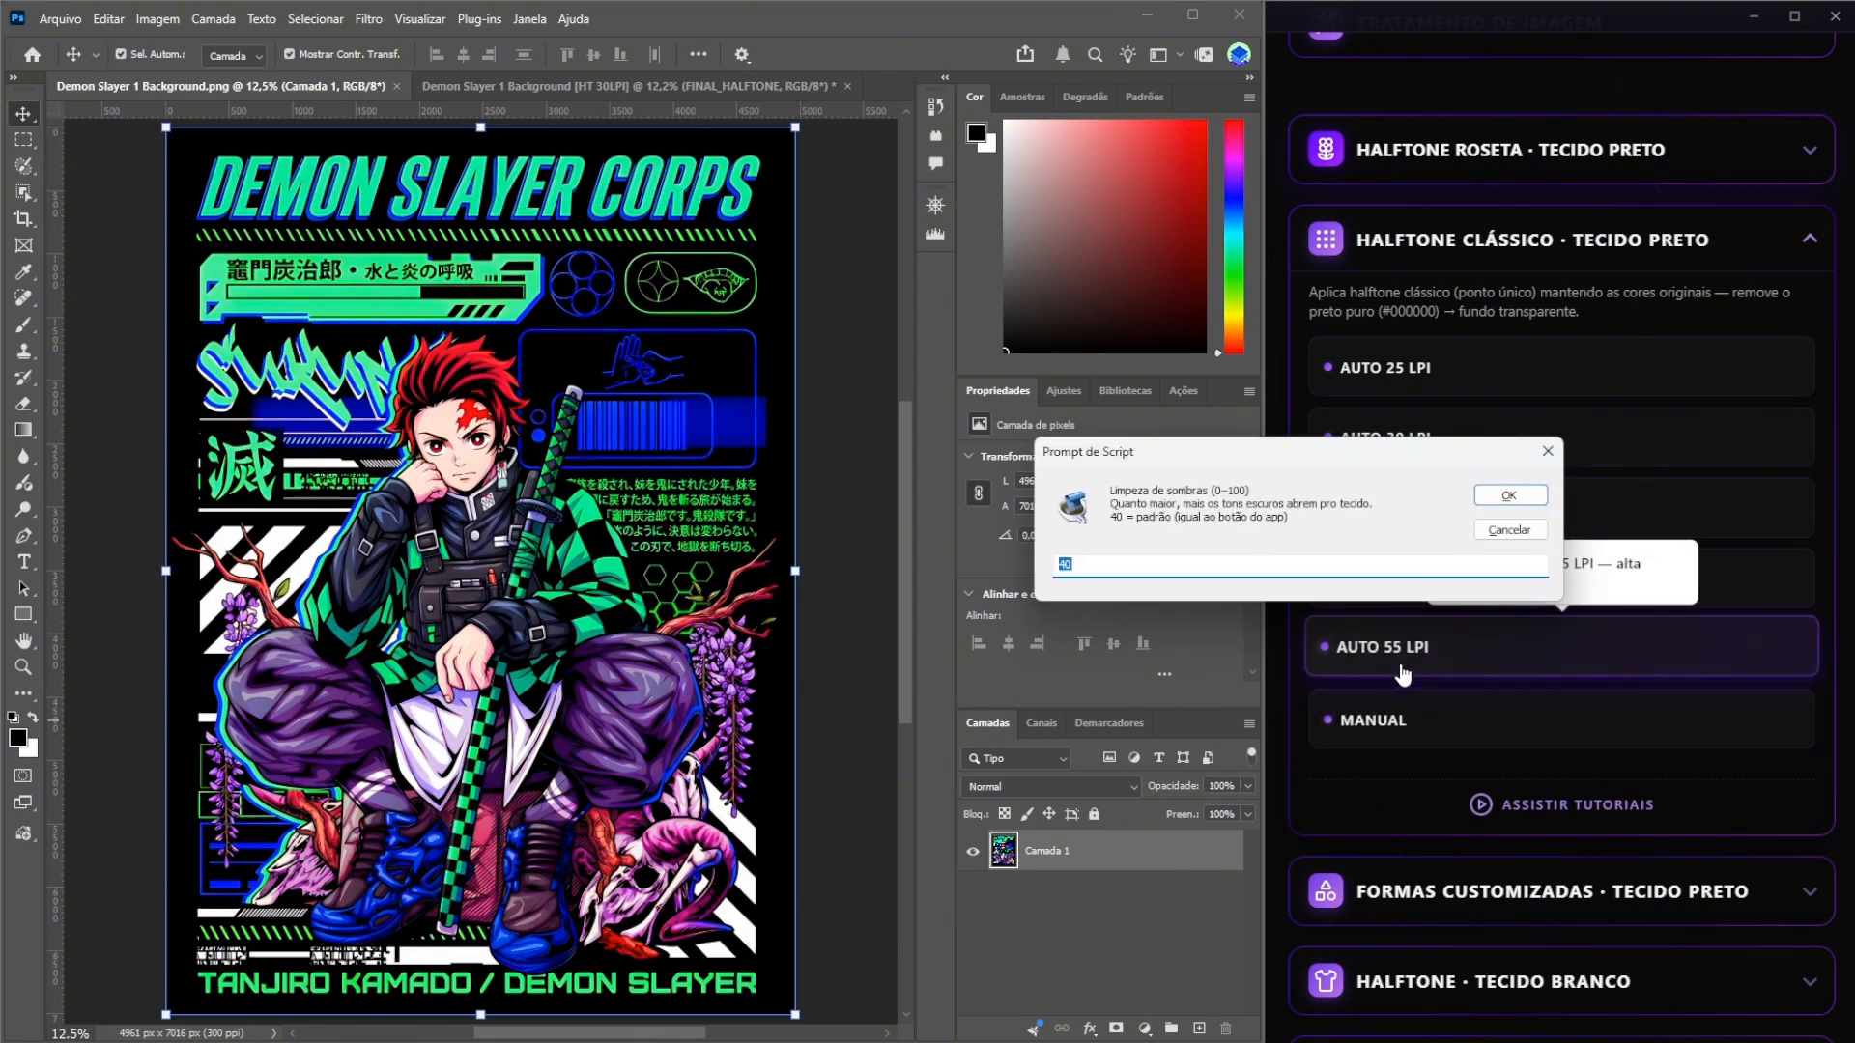
left_click(1101, 563)
double_click(1102, 564)
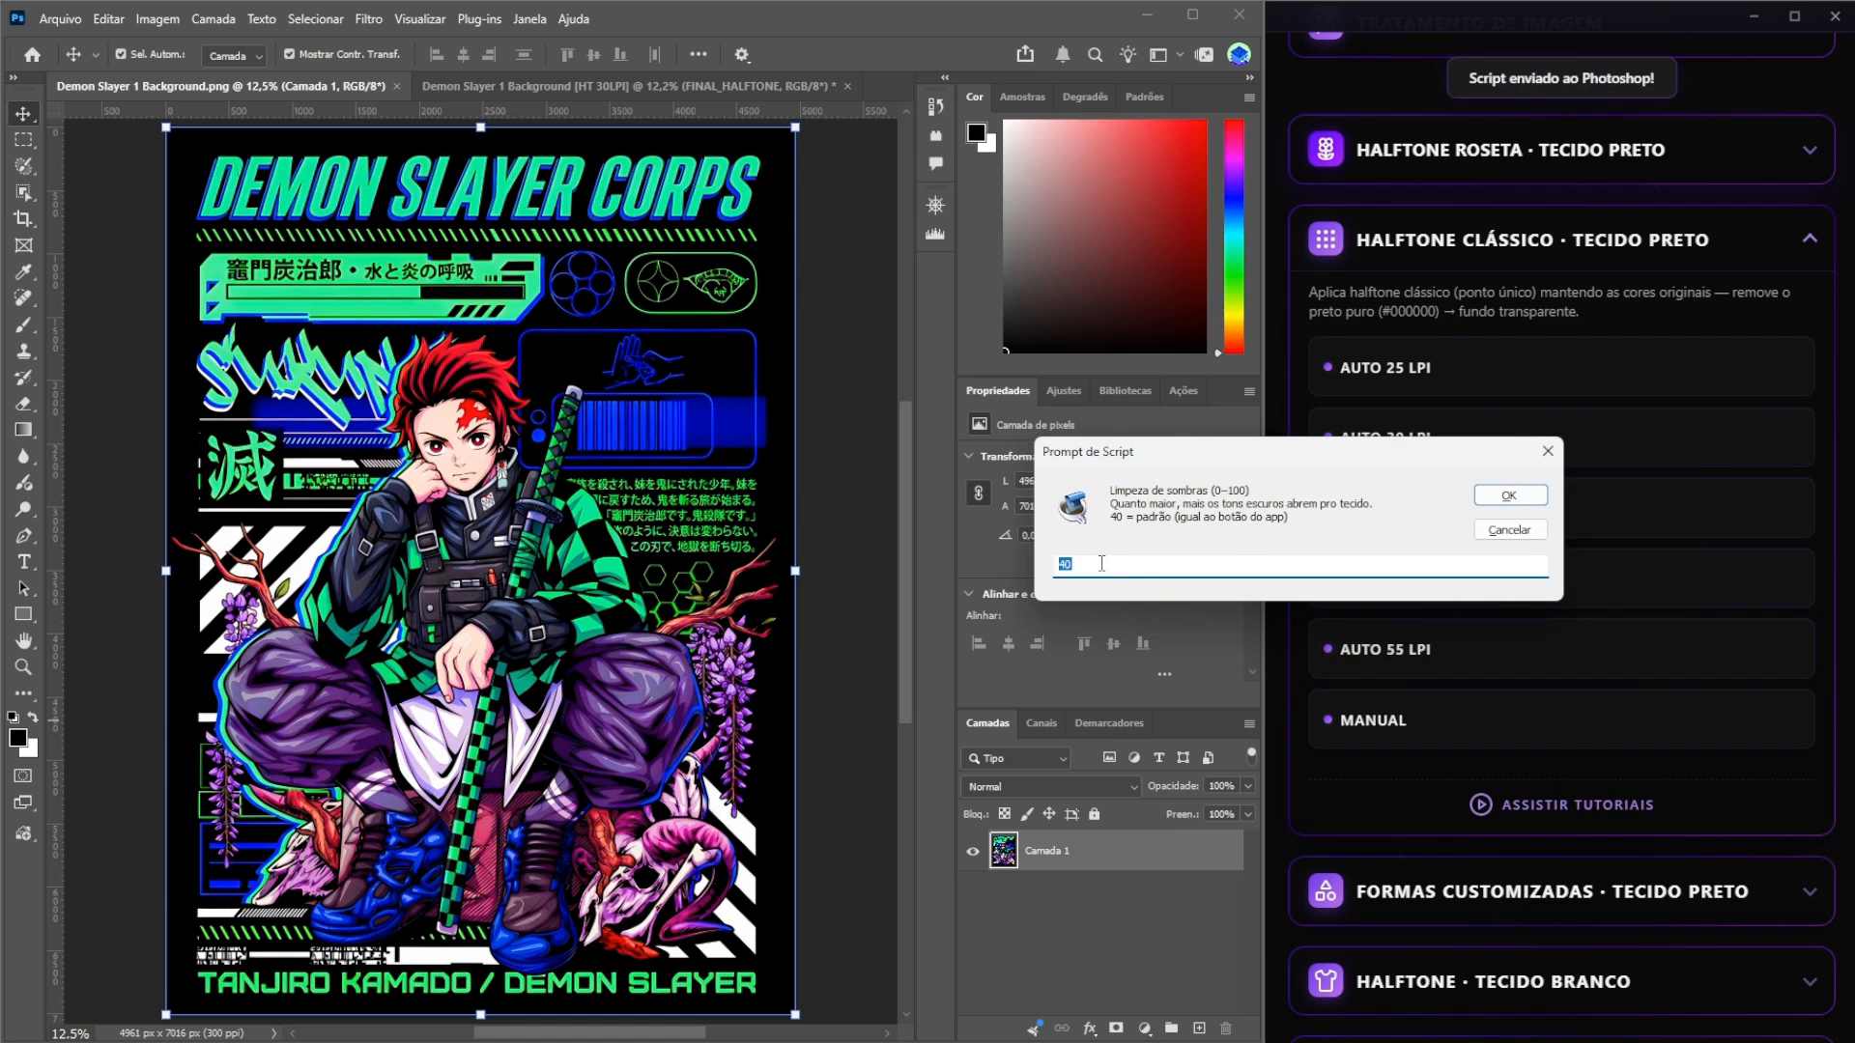
type("8")
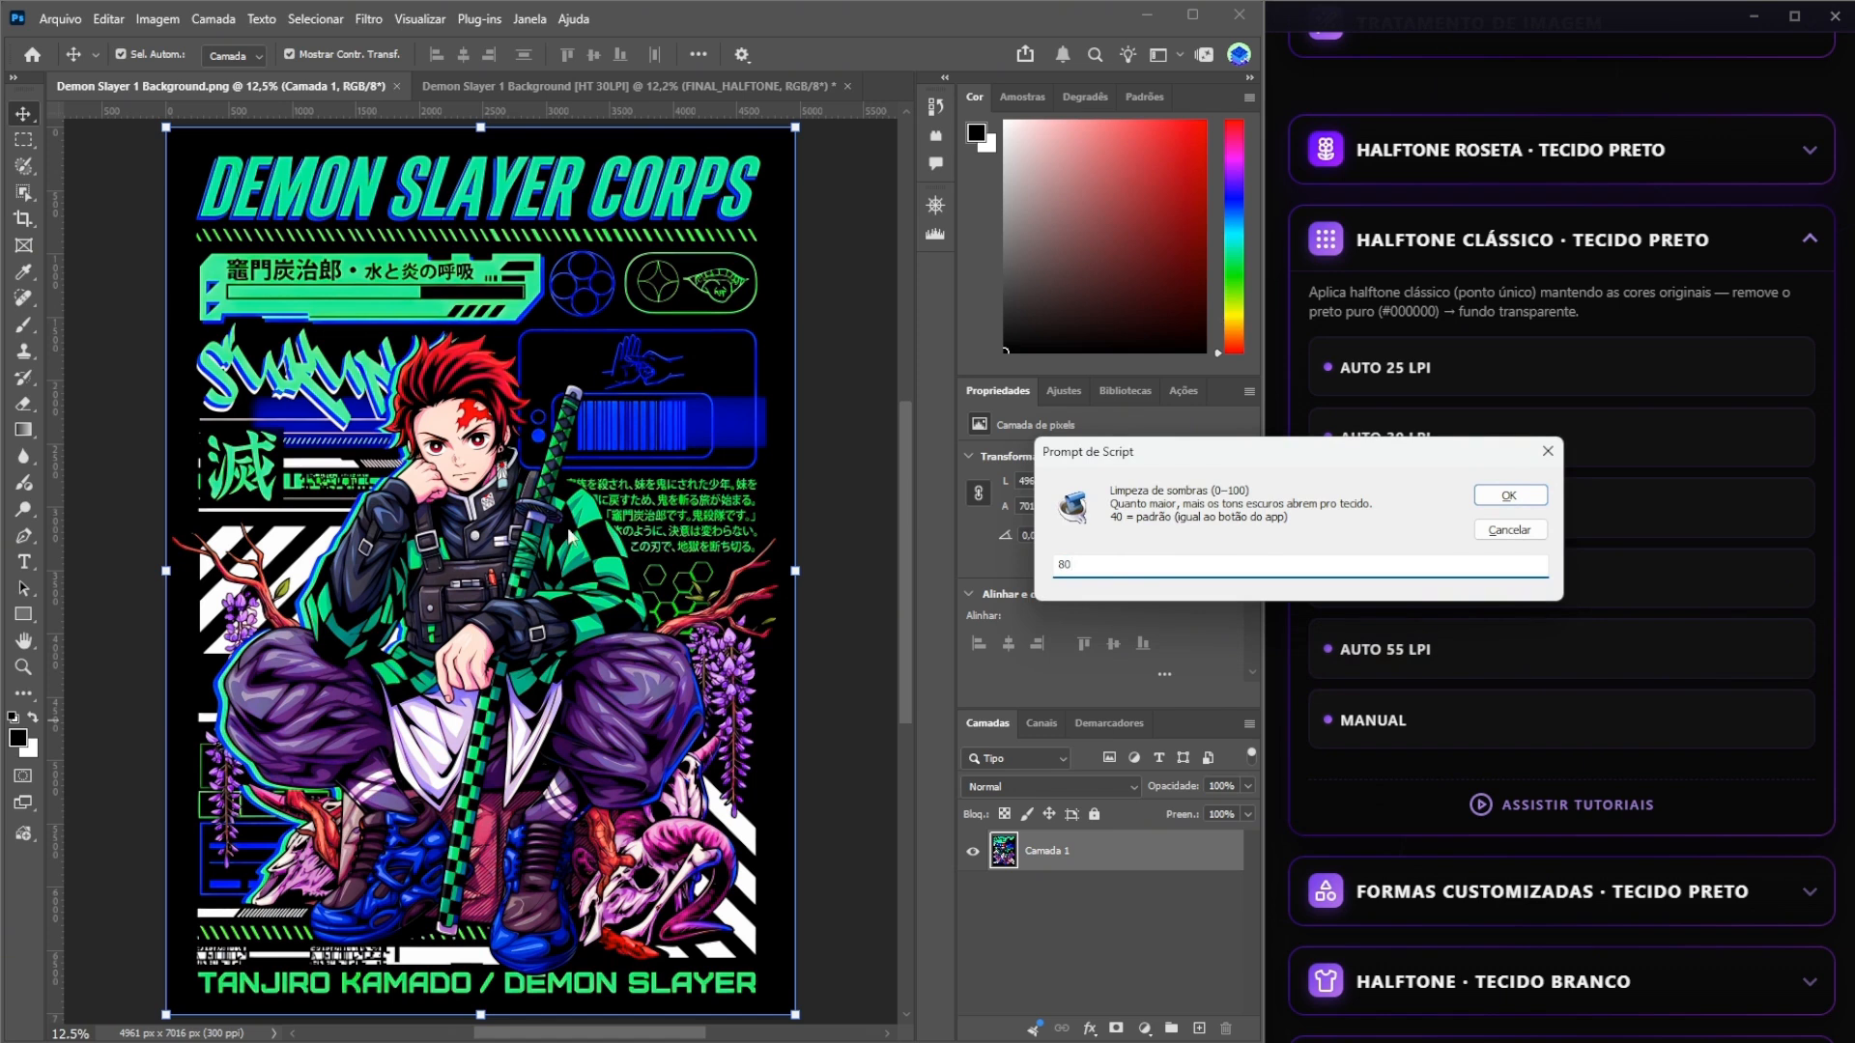
left_click(1496, 496)
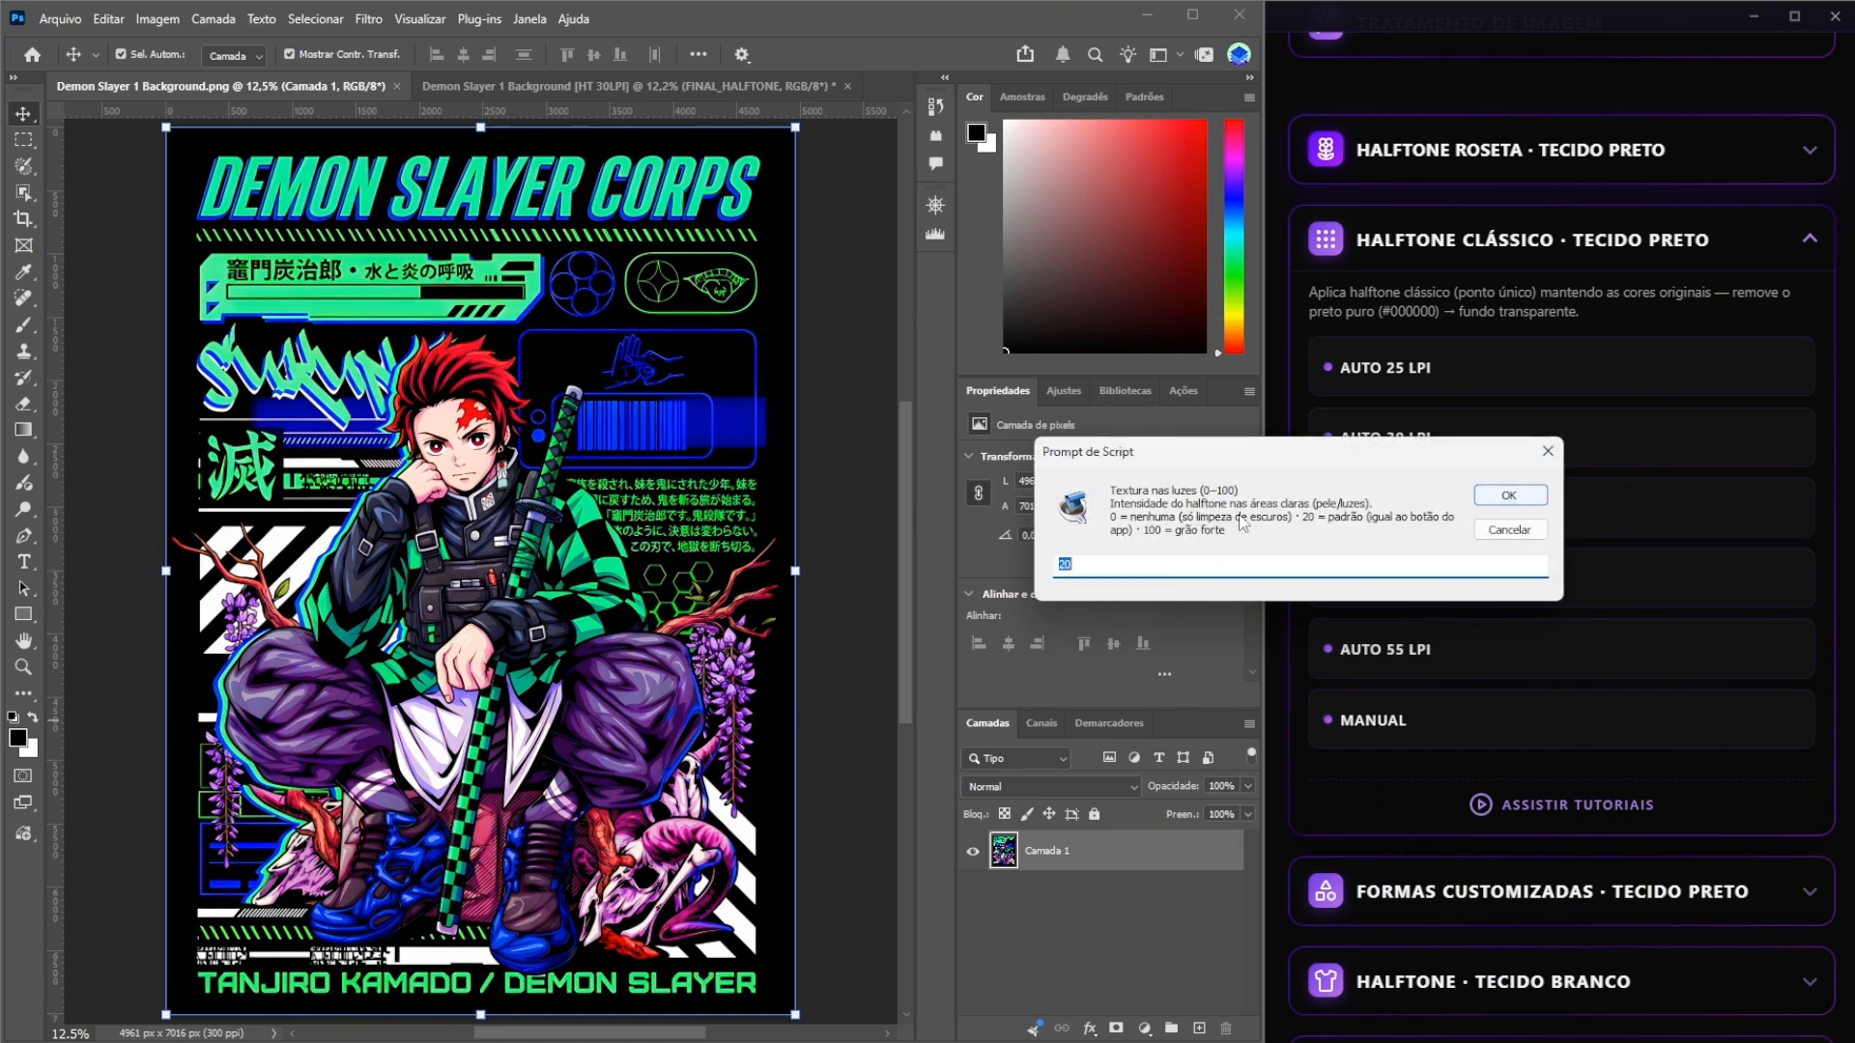
Set the second halftone's highlight texture and generate it with a 45° angle at the original image size.
type("9")
left_click(1509, 496)
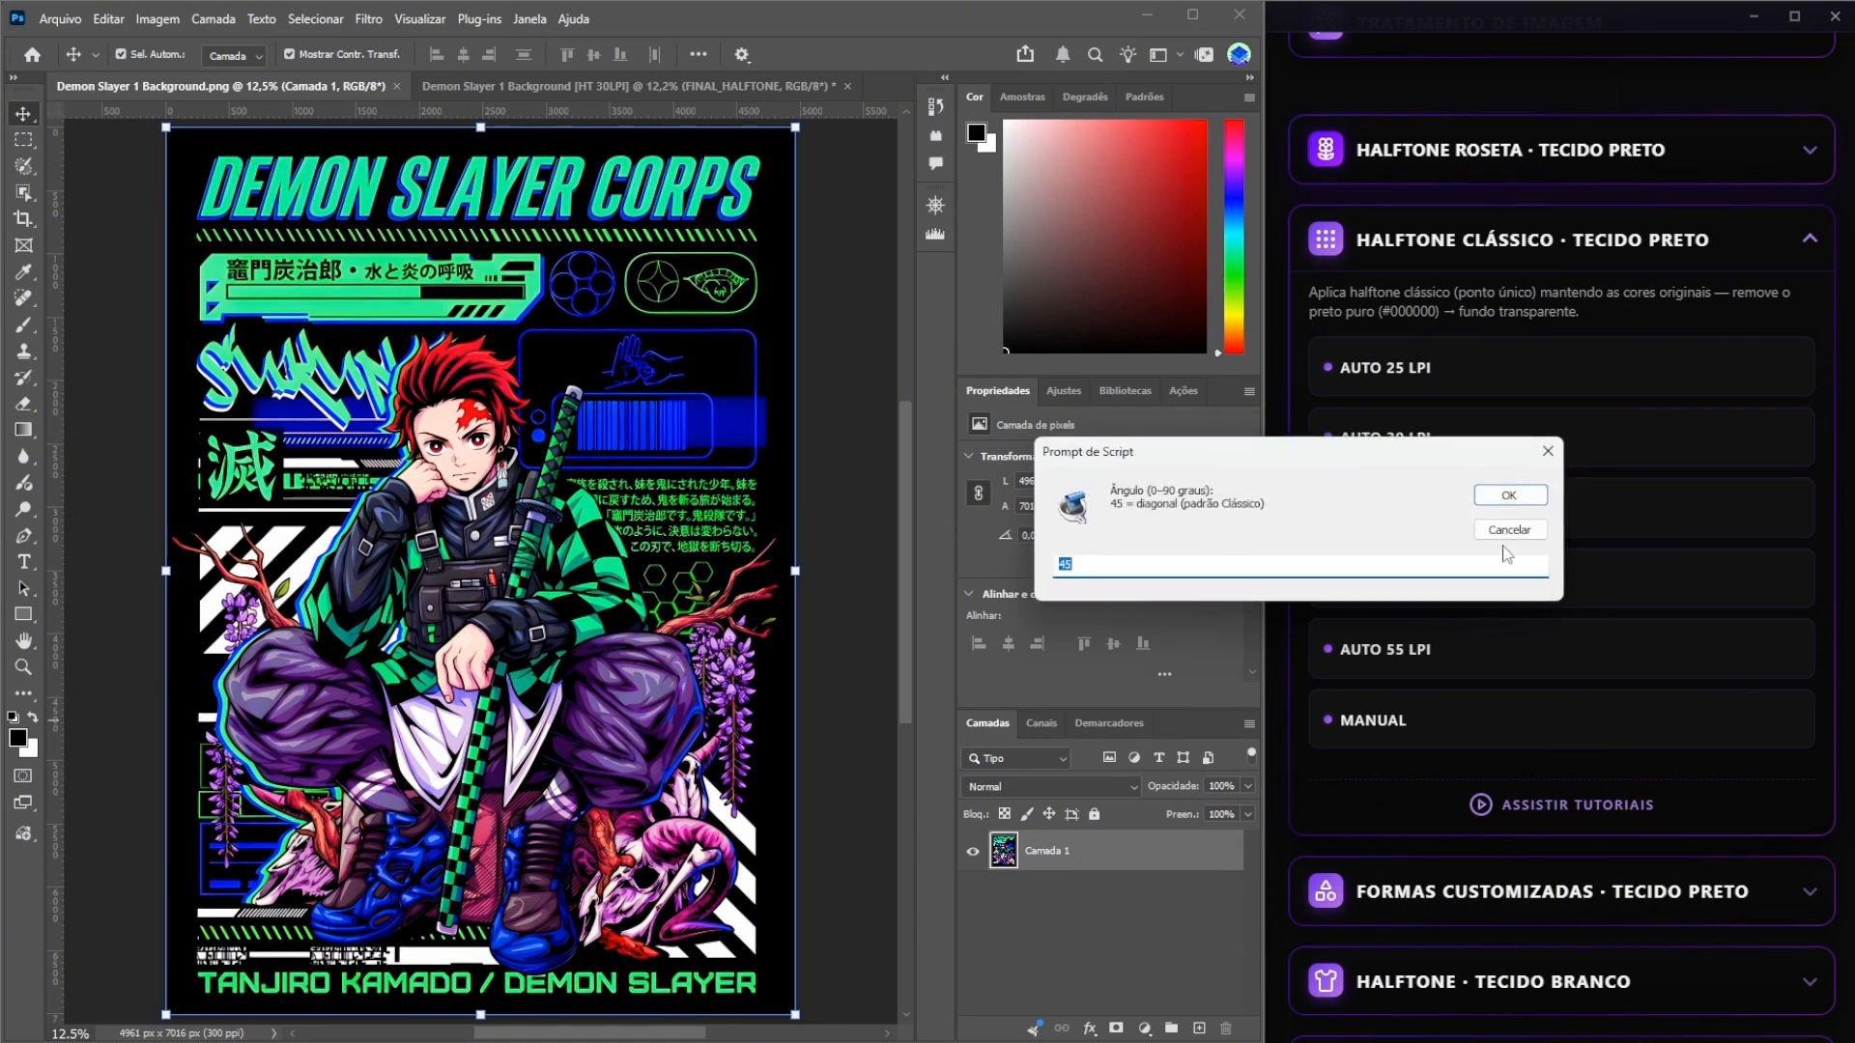
left_click(1509, 496)
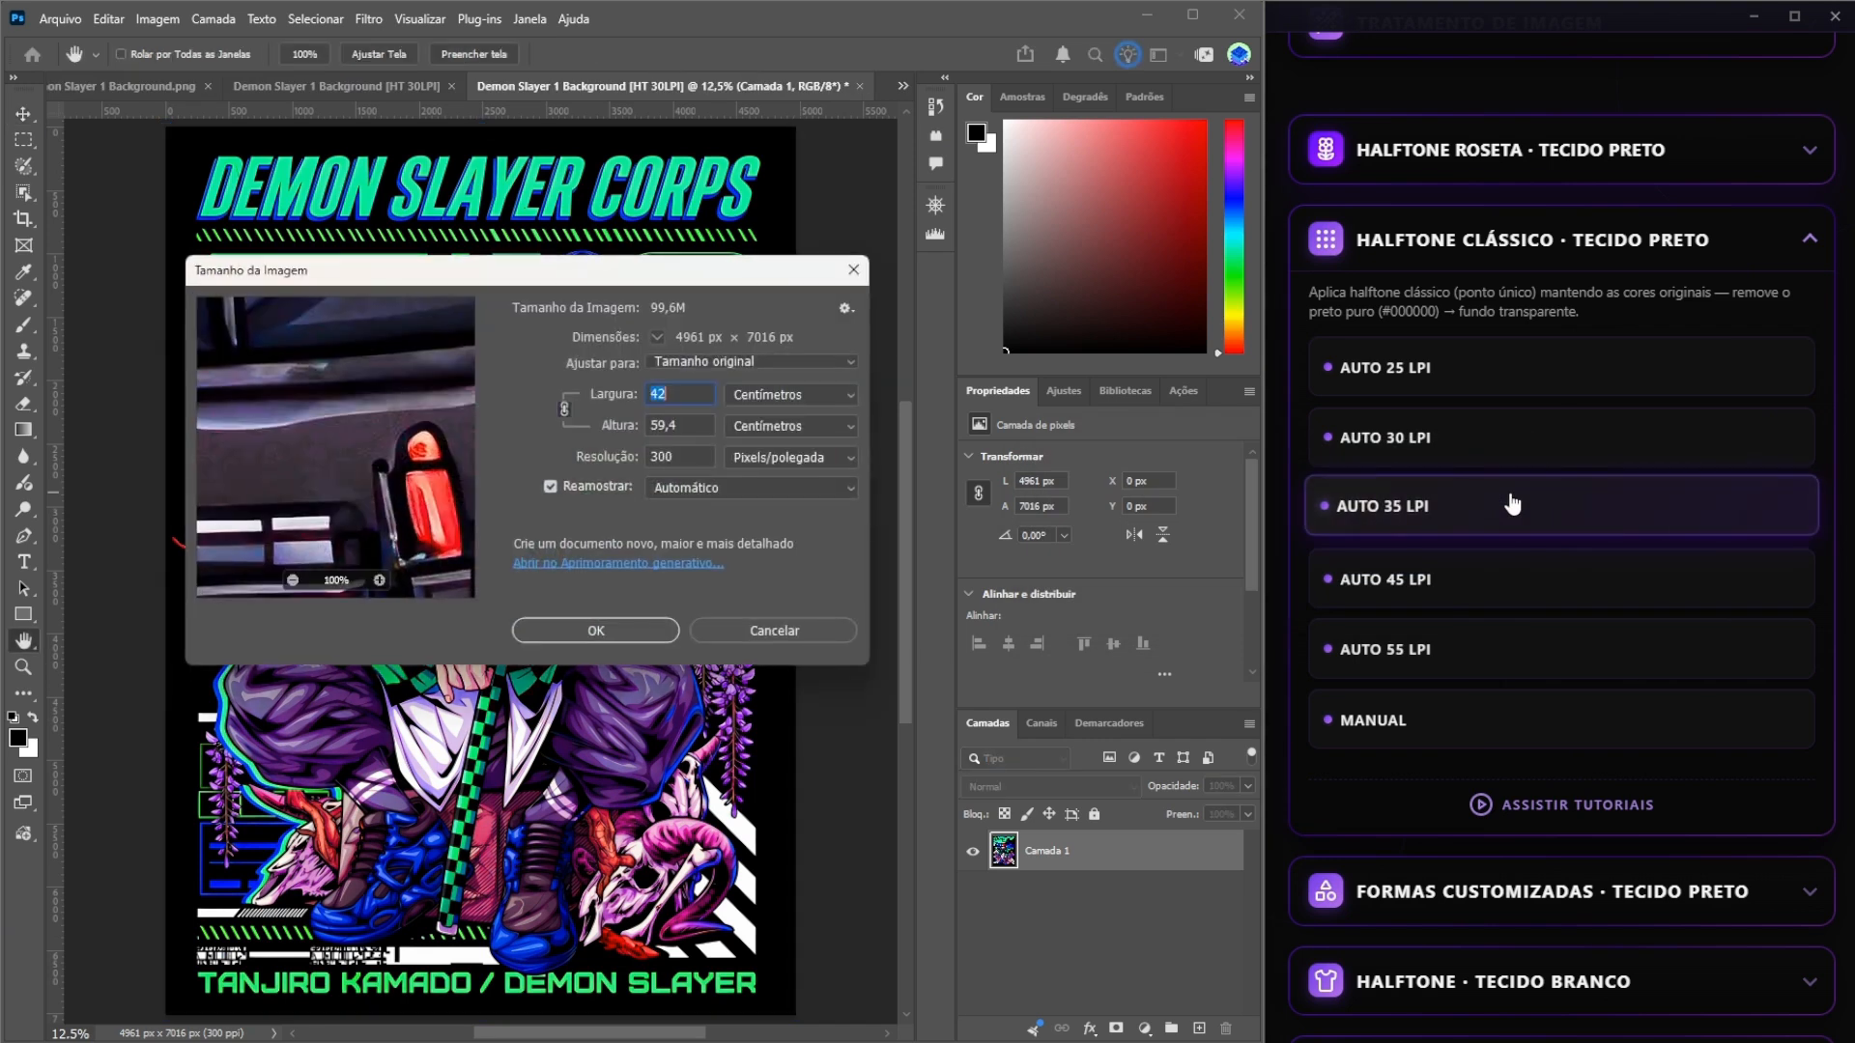
left_click(596, 629)
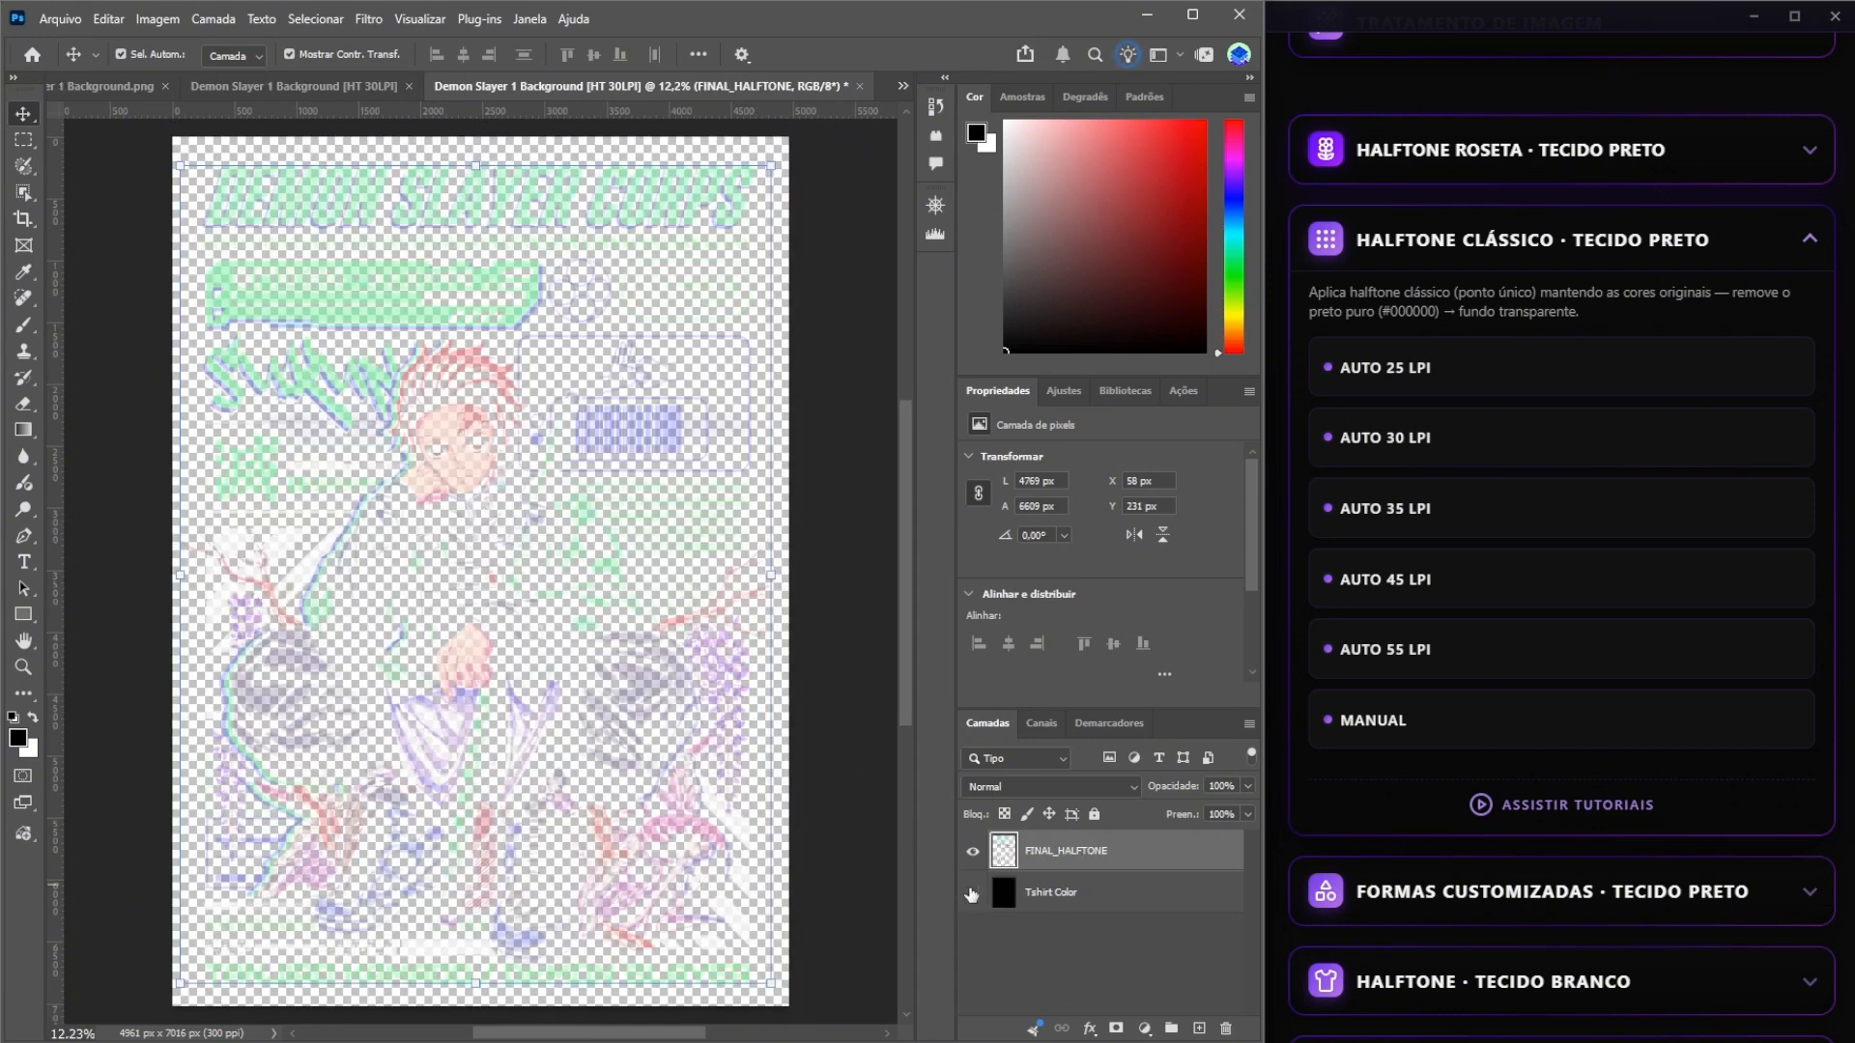
Show the Tshirt Color layer in both 30 LPI halftone documents and compare the two results.
left_click(972, 895)
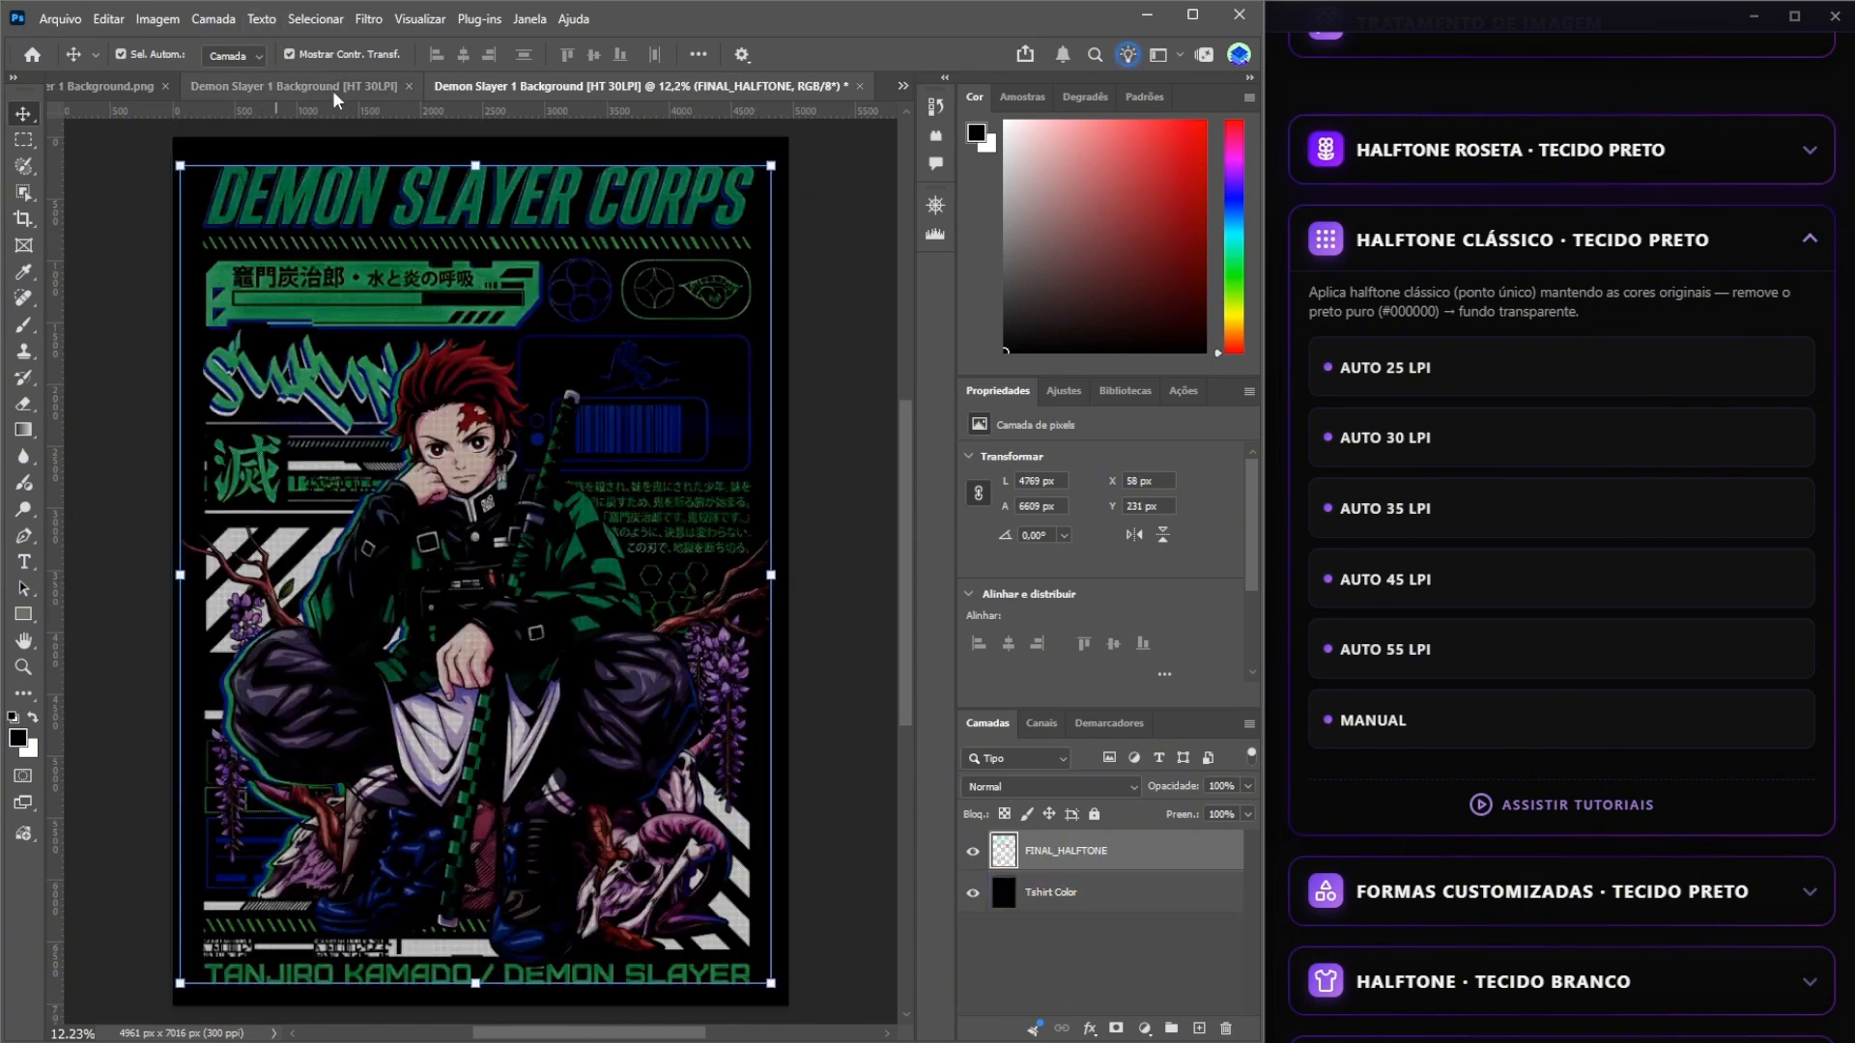
left_click(332, 87)
left_click(973, 894)
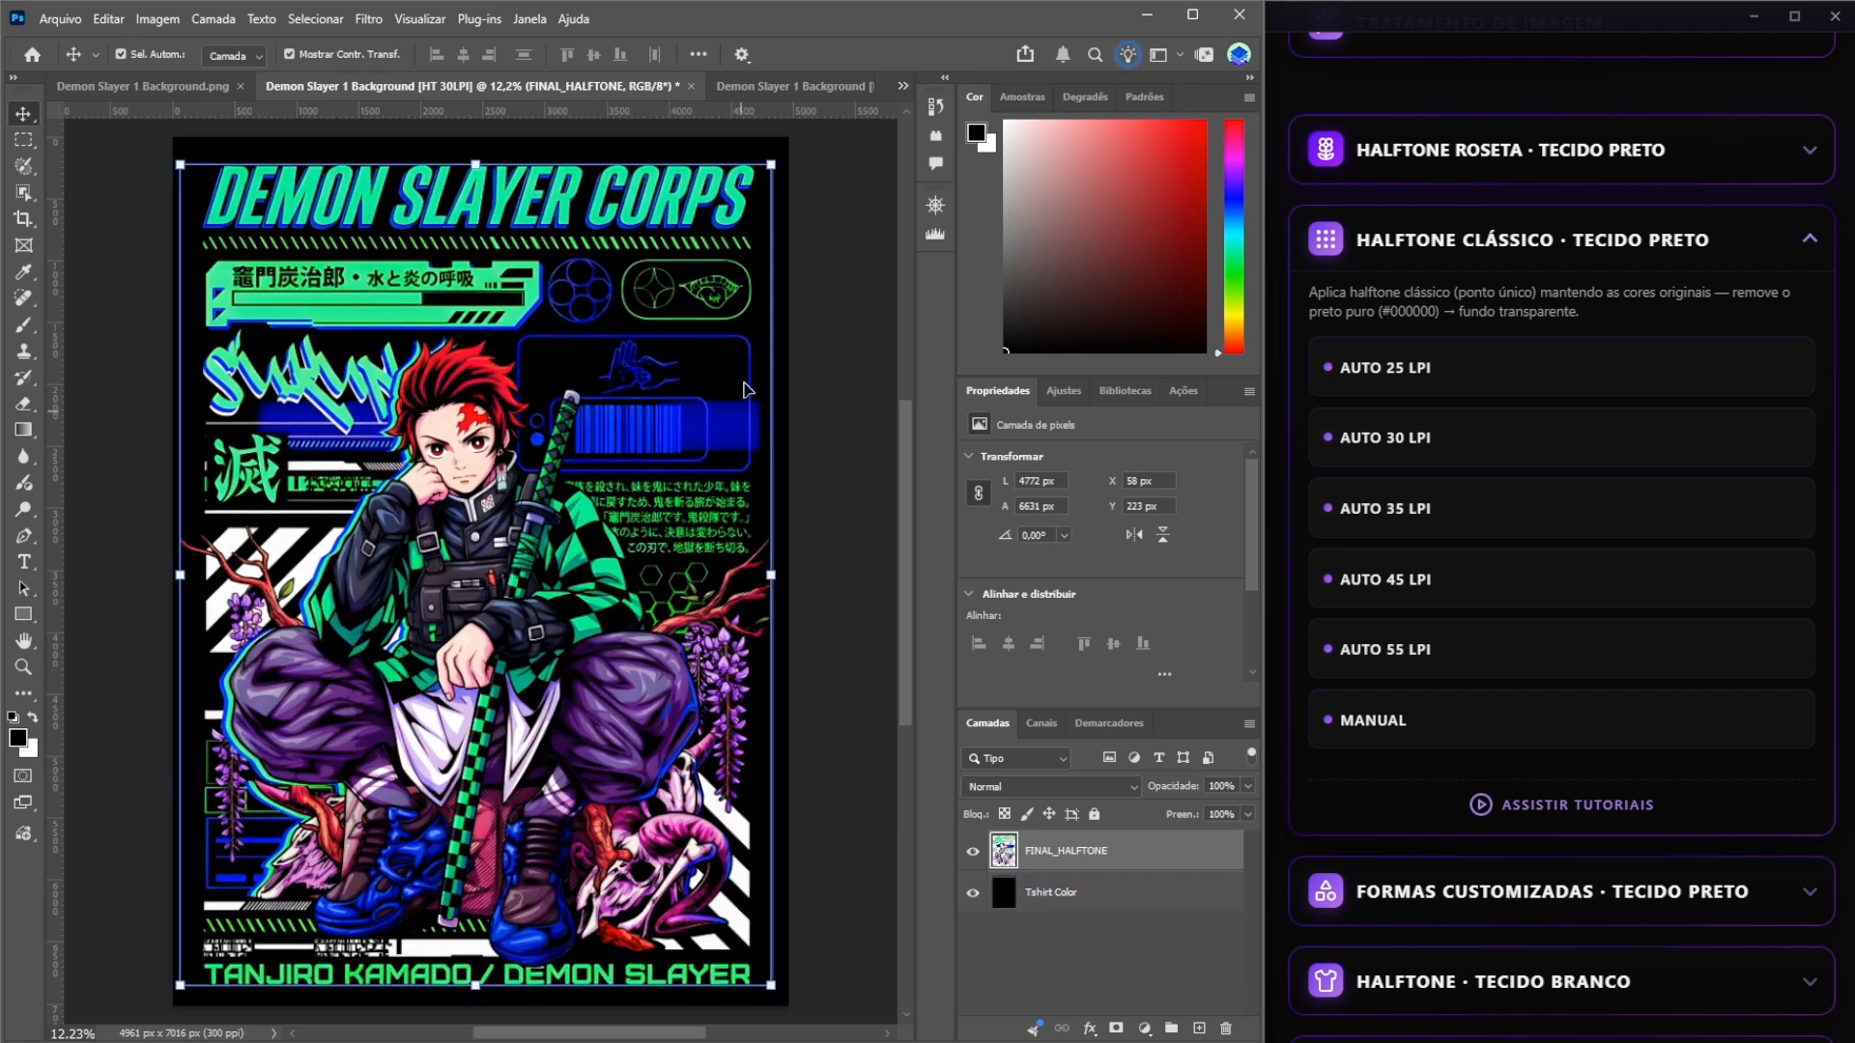
left_click(813, 90)
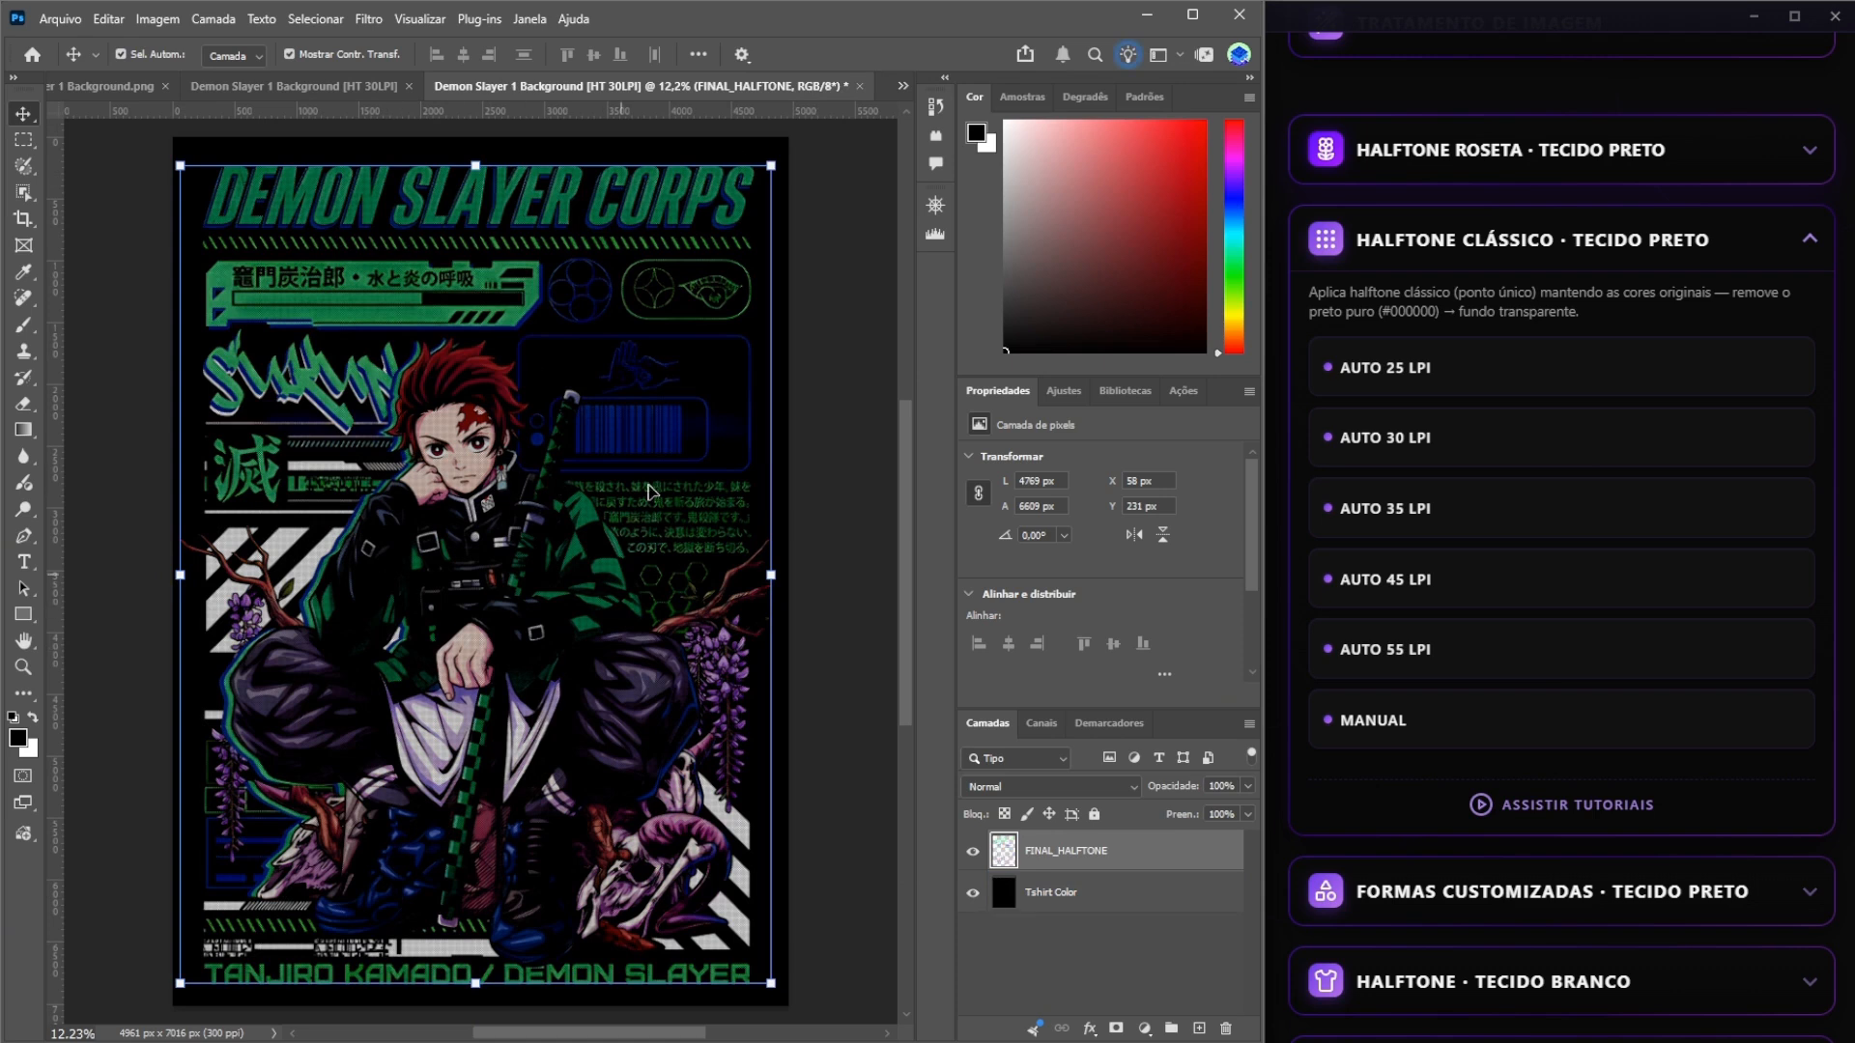
left_click(336, 91)
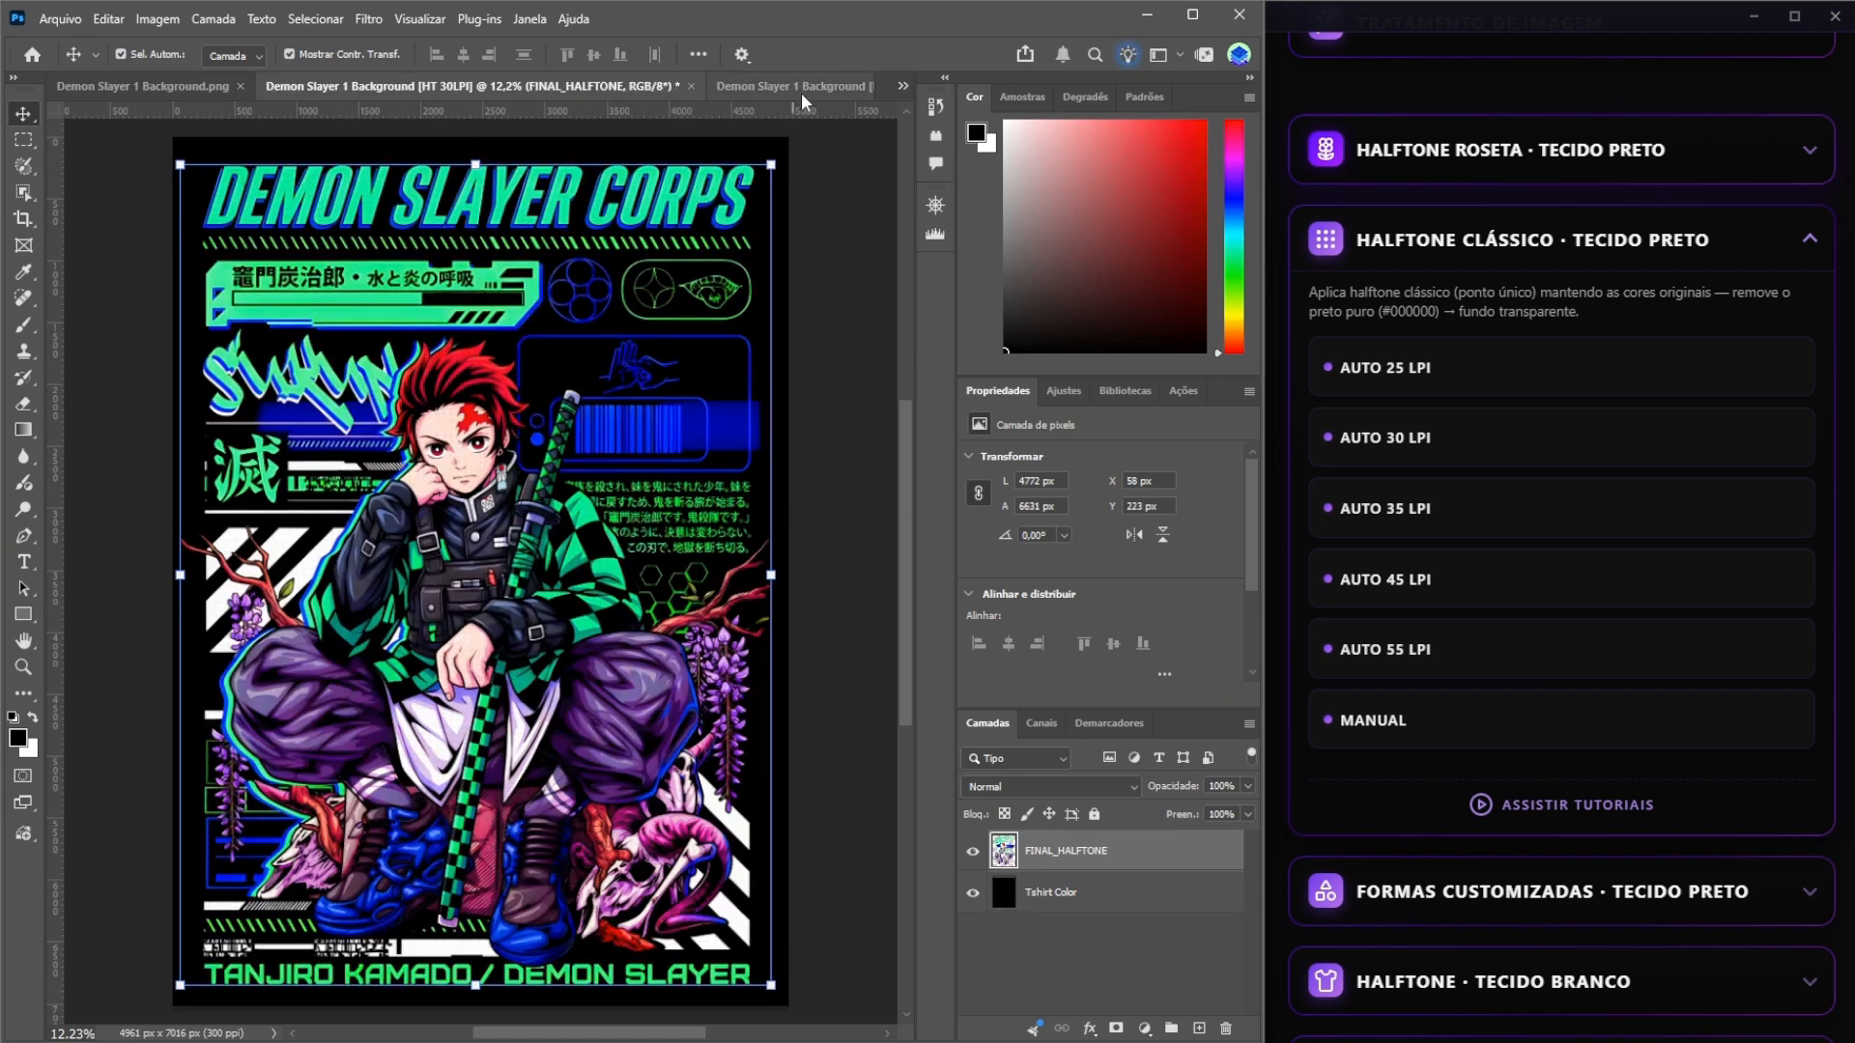
Hide the Tshirt Color layer in the first halftone and examine the dots across the lettering, clothing and face.
left_click(466, 529)
left_click(973, 892)
key("ctrl")
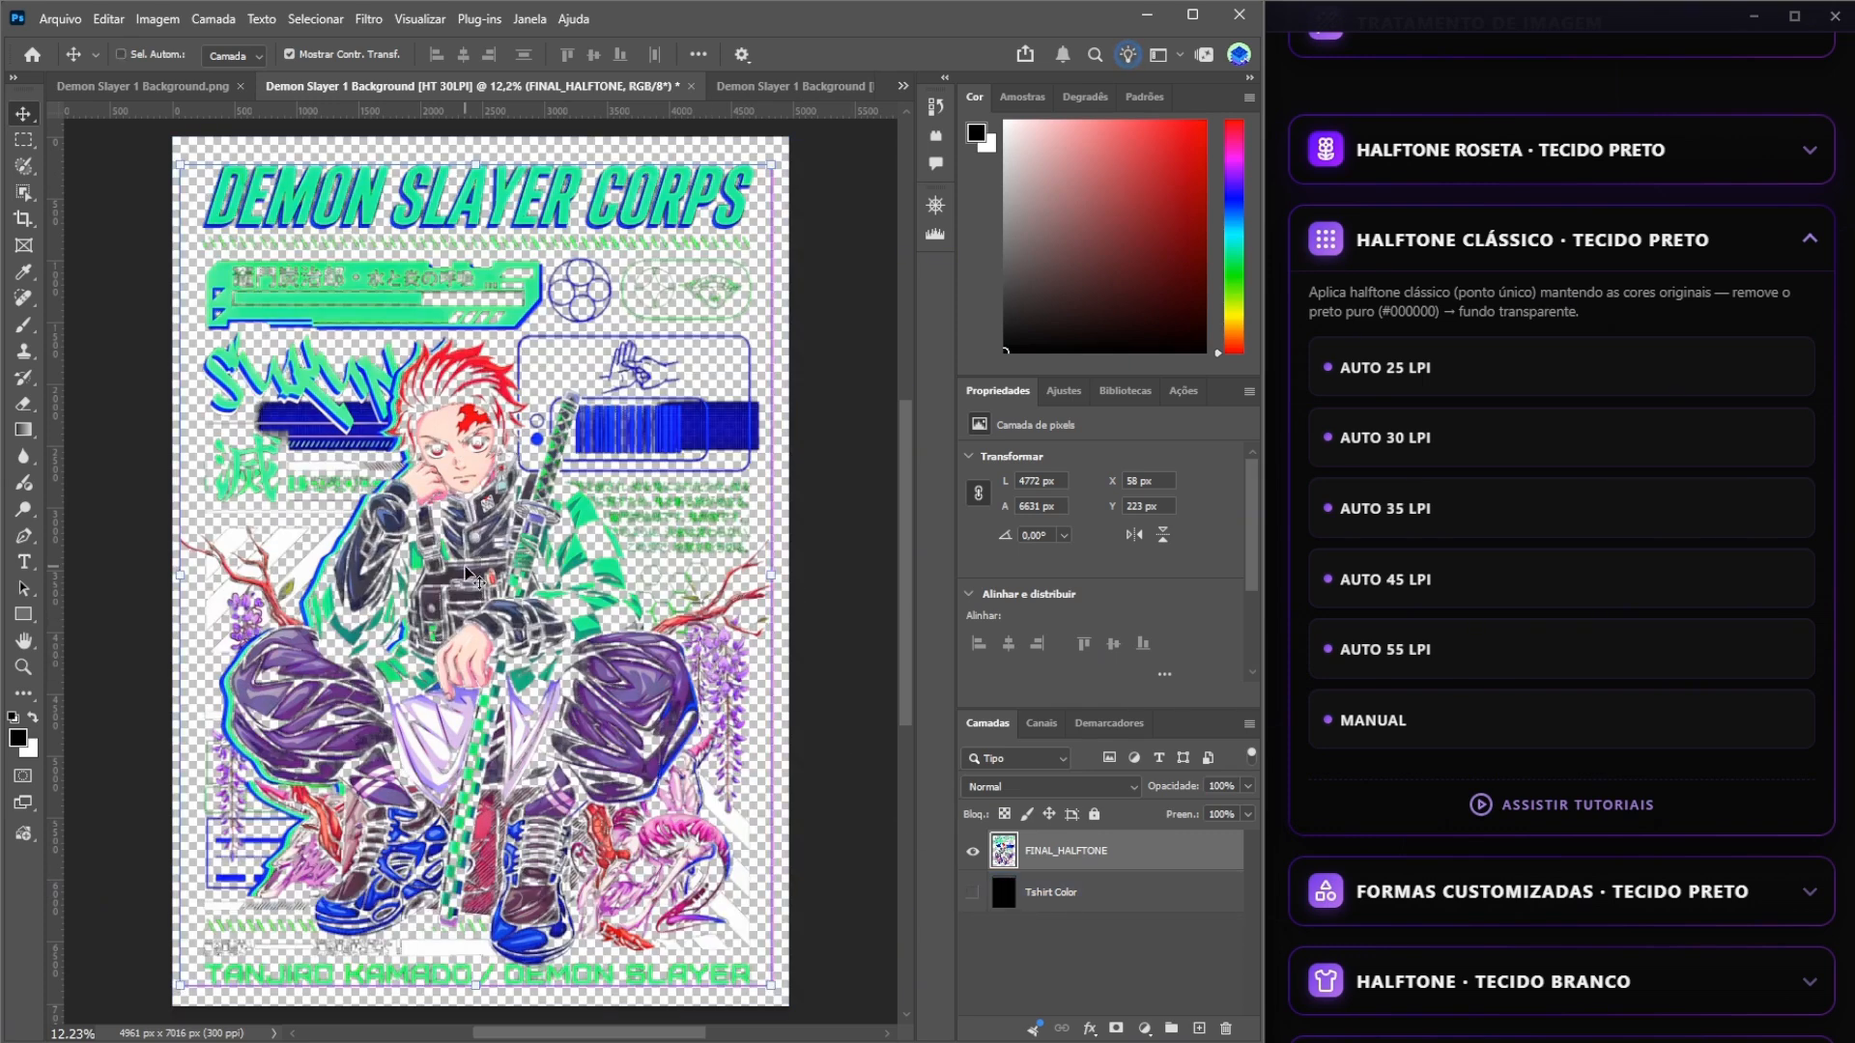
scroll(473, 578, "up", 5)
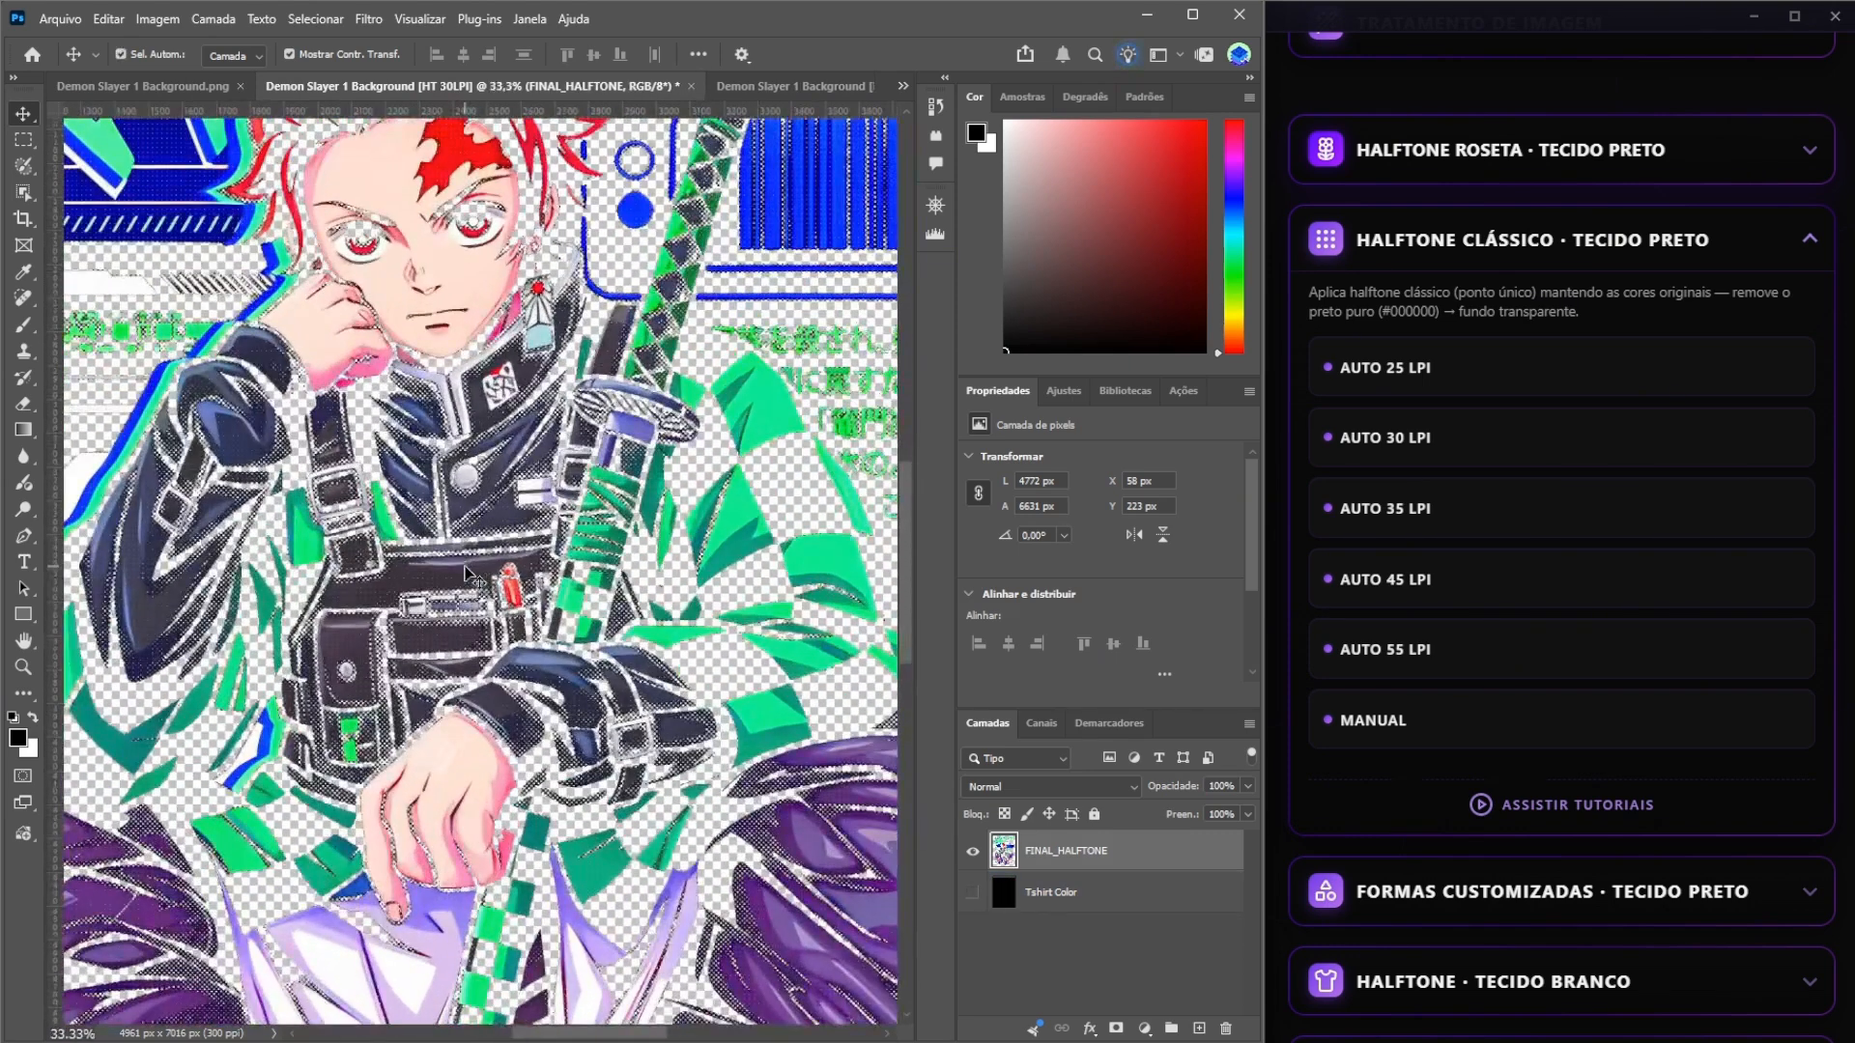
left_click_drag(474, 578, 805, 444)
left_click_drag(328, 483, 415, 771)
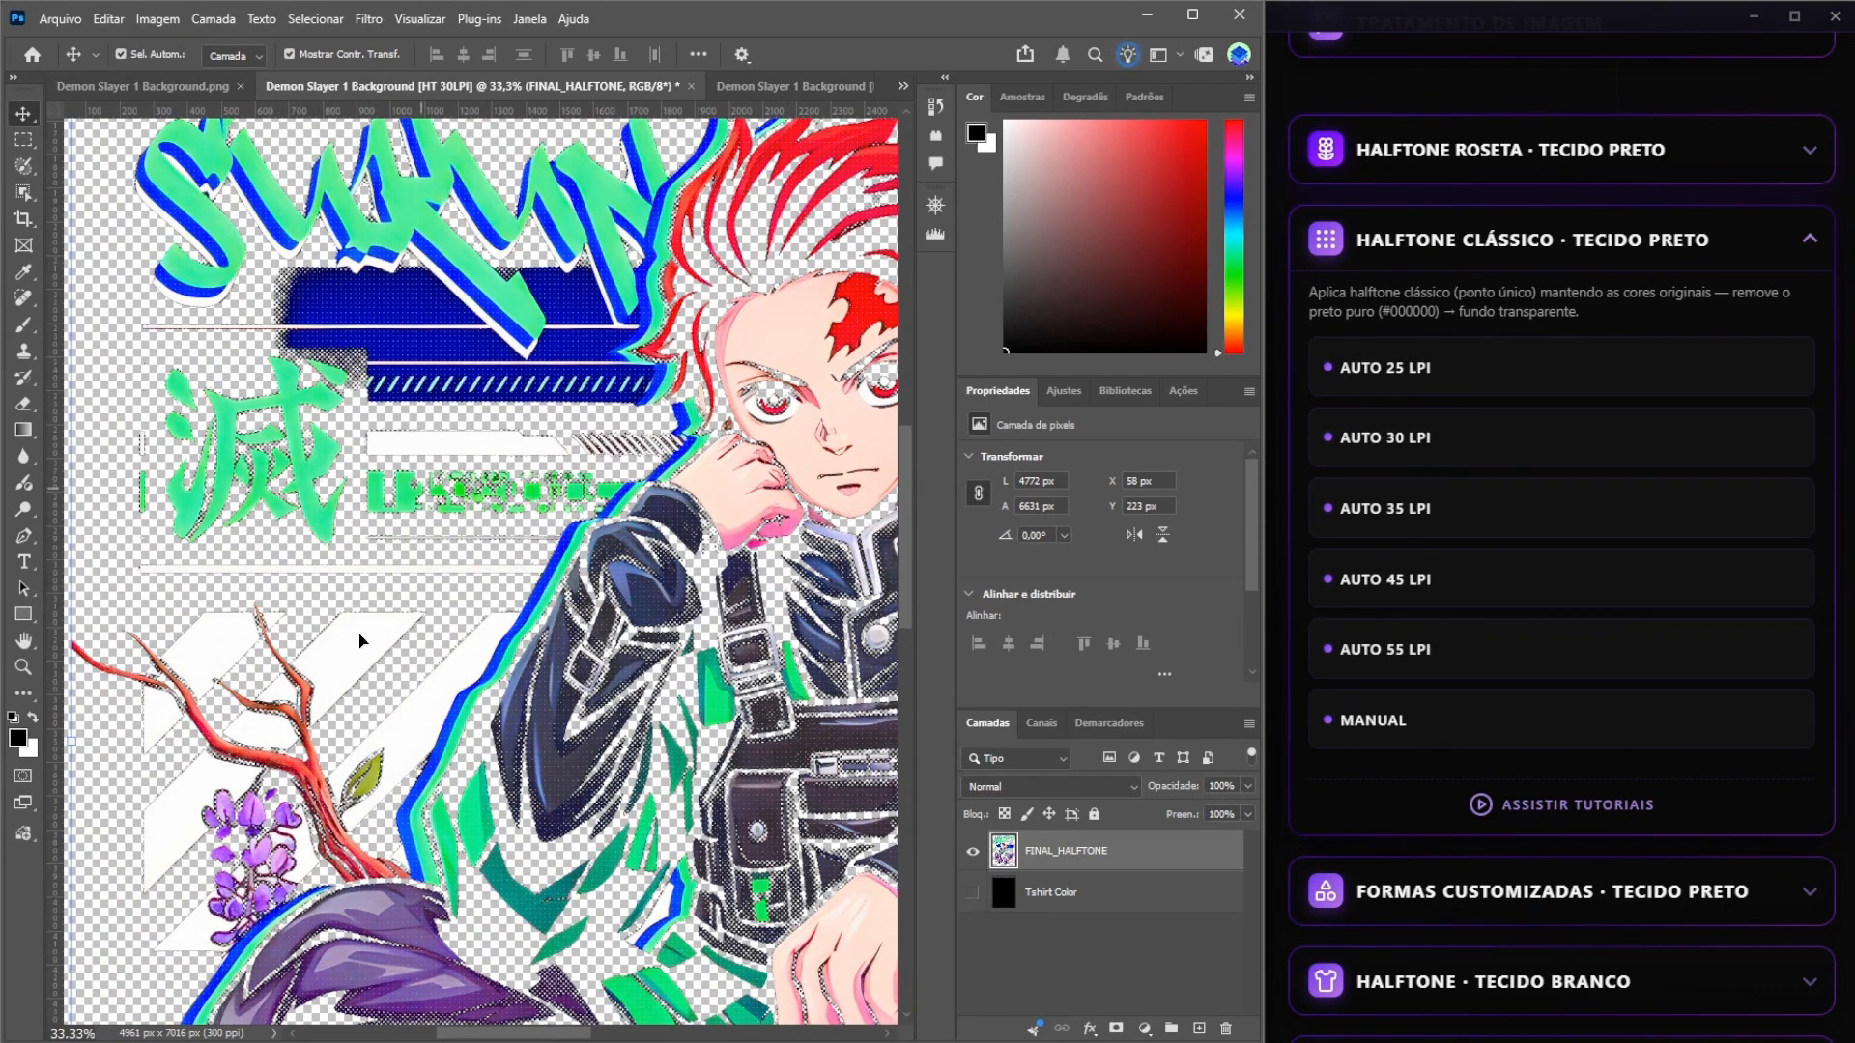
left_click_drag(510, 726, 508, 561)
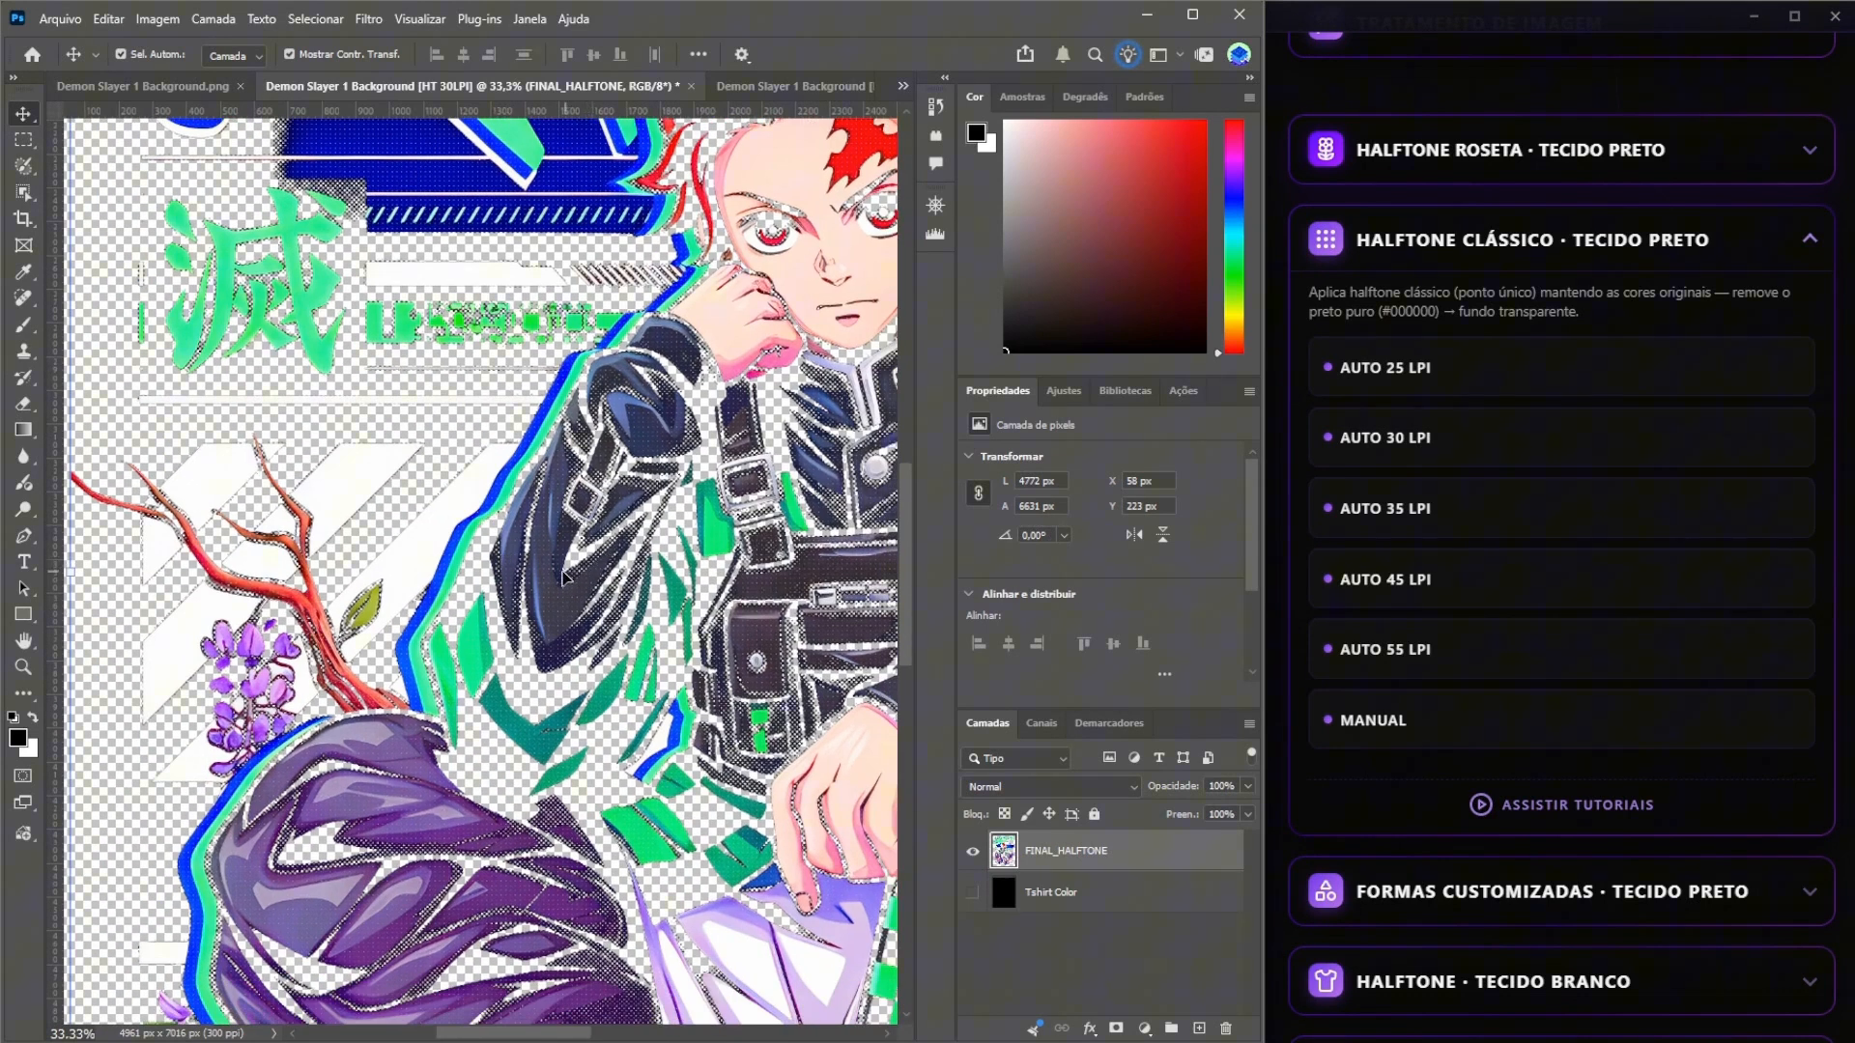
left_click_drag(678, 609, 481, 409)
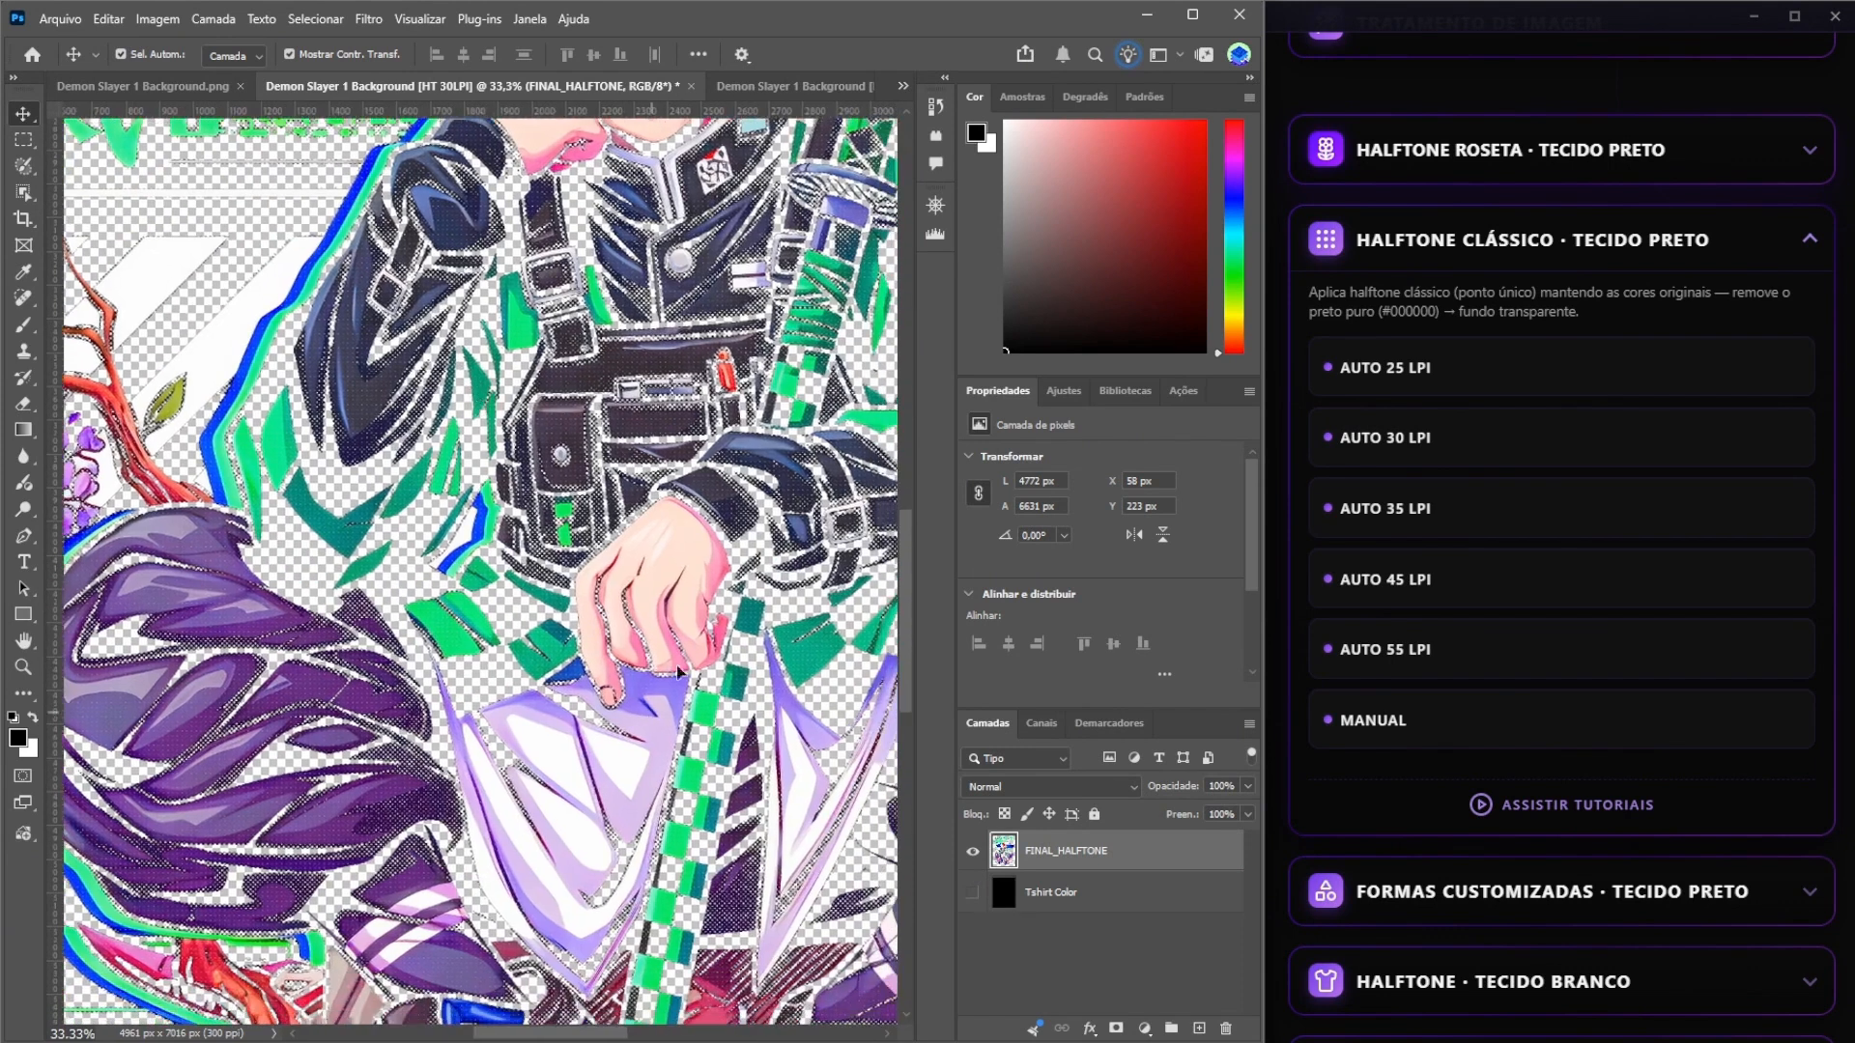
left_click_drag(380, 760, 402, 615)
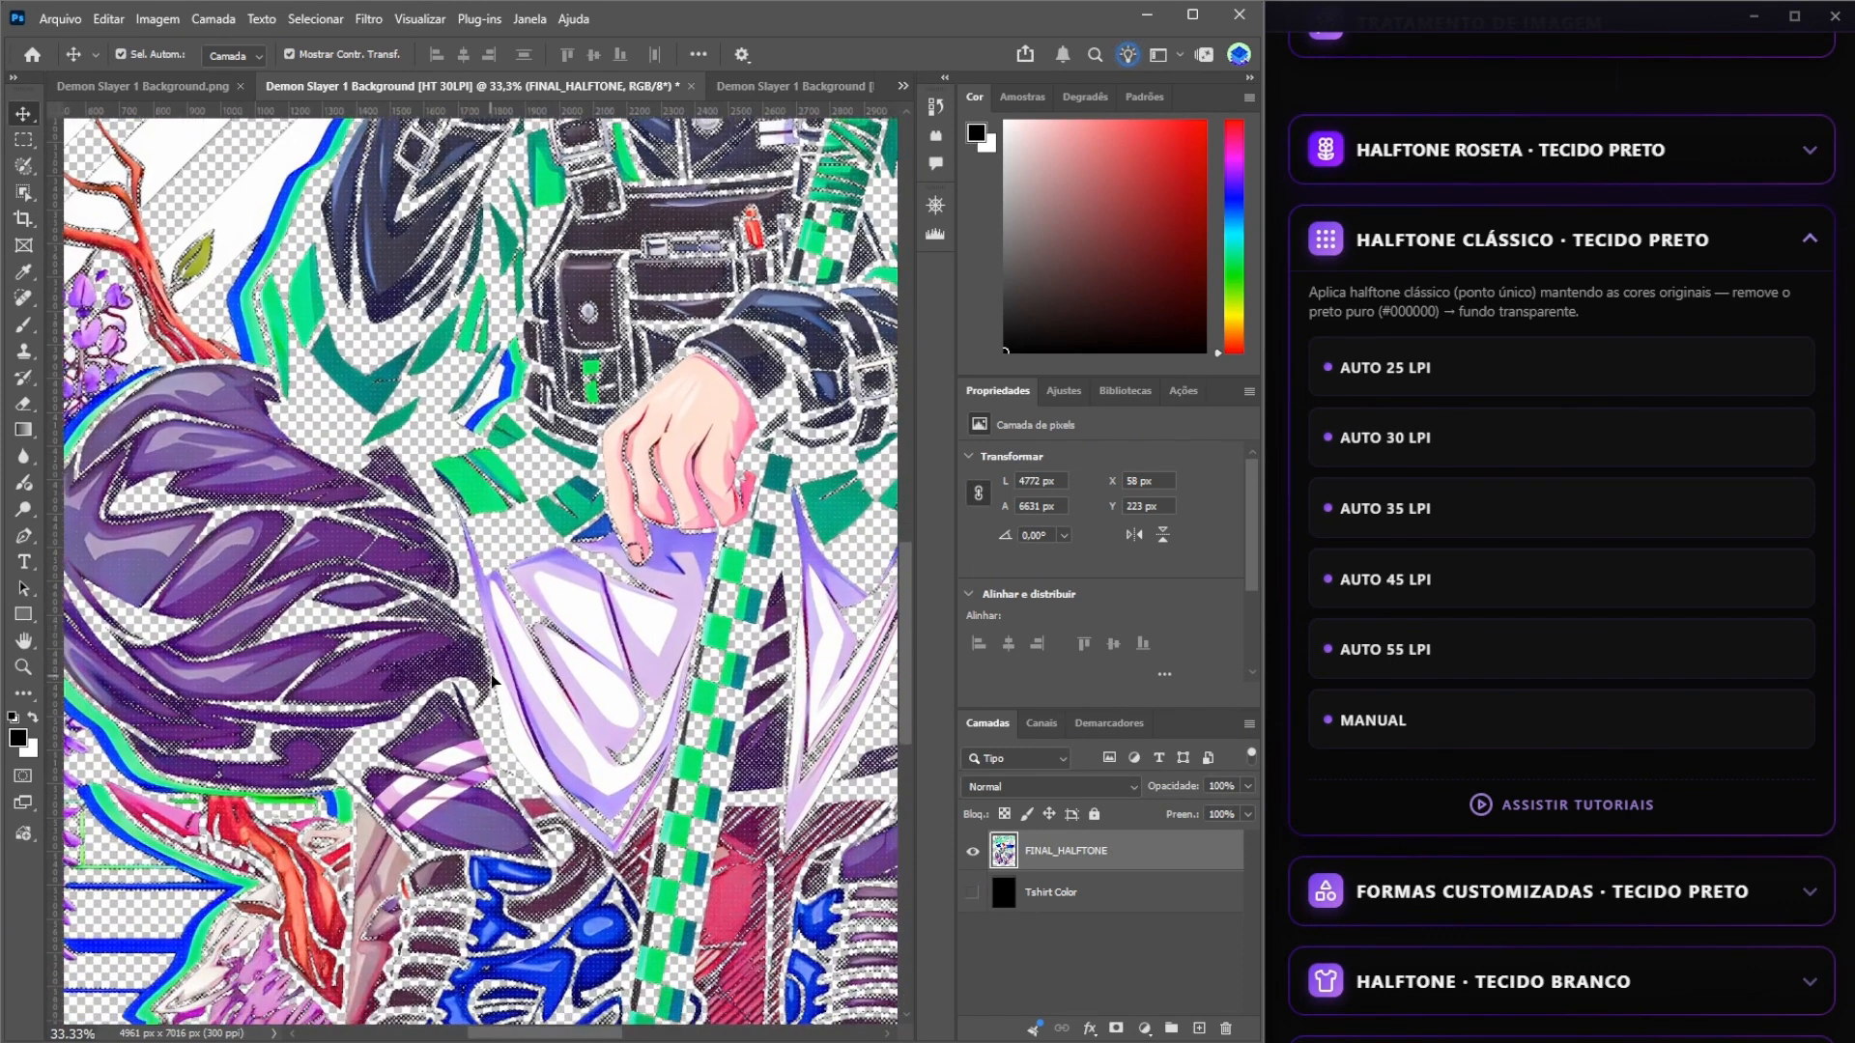
left_click_drag(566, 891, 690, 594)
left_click_drag(844, 232, 755, 372)
left_click_drag(732, 208, 623, 787)
key("ctrl+plus")
key("ctrl+plus")
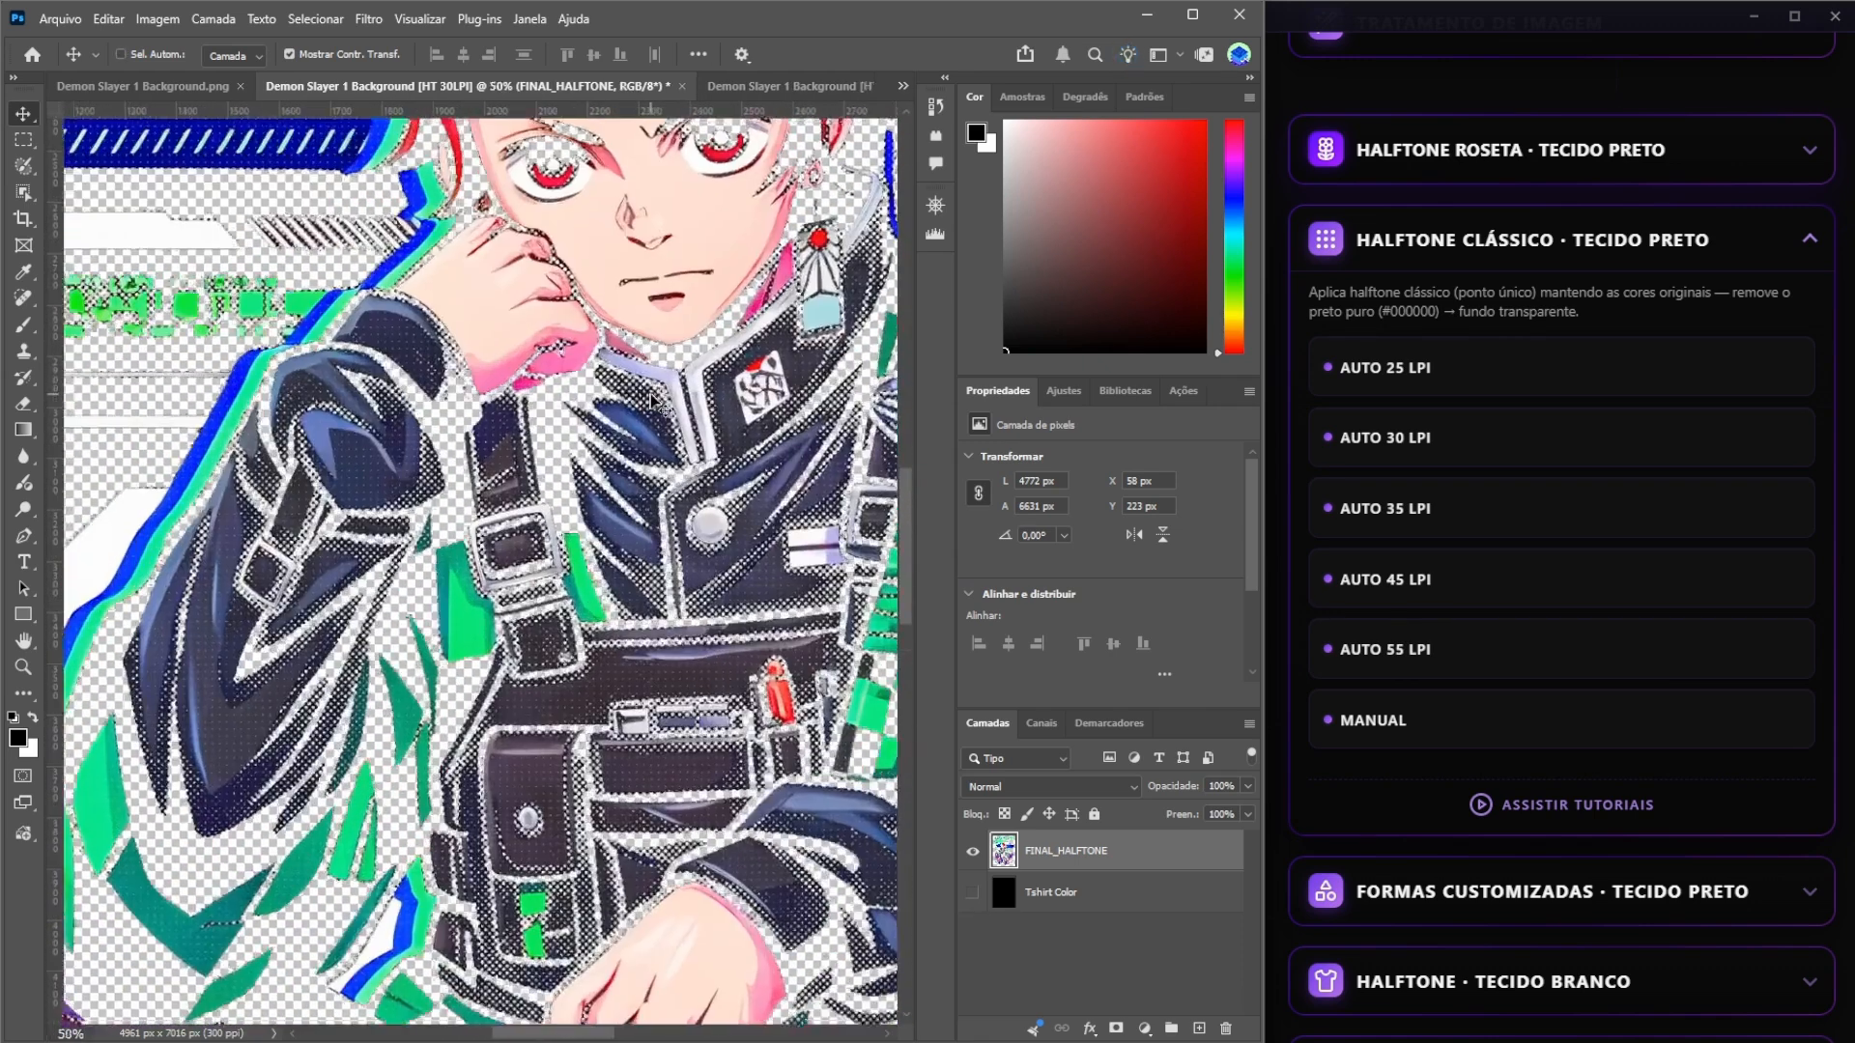
left_click_drag(652, 394, 544, 871)
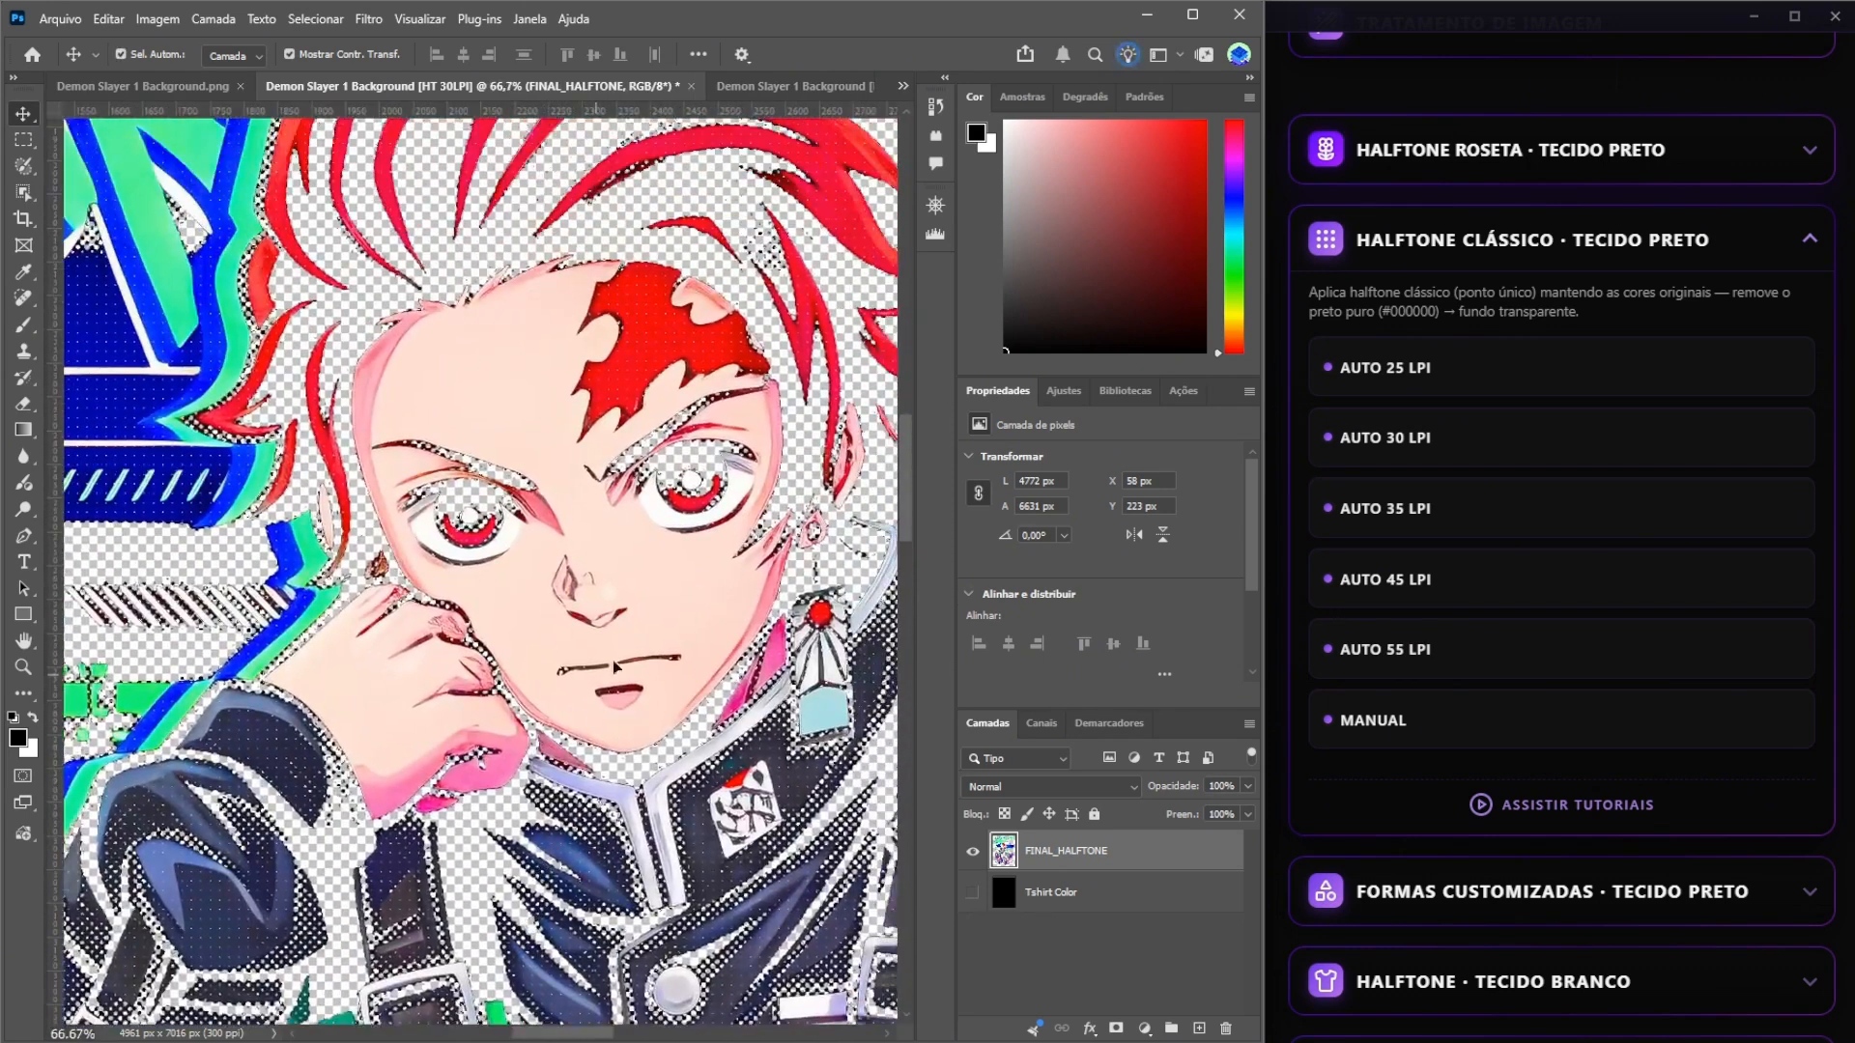
Toggle the Tshirt Color layer while examining the first halftone's face, hair and title, leaving the layer shown.
left_click(971, 891)
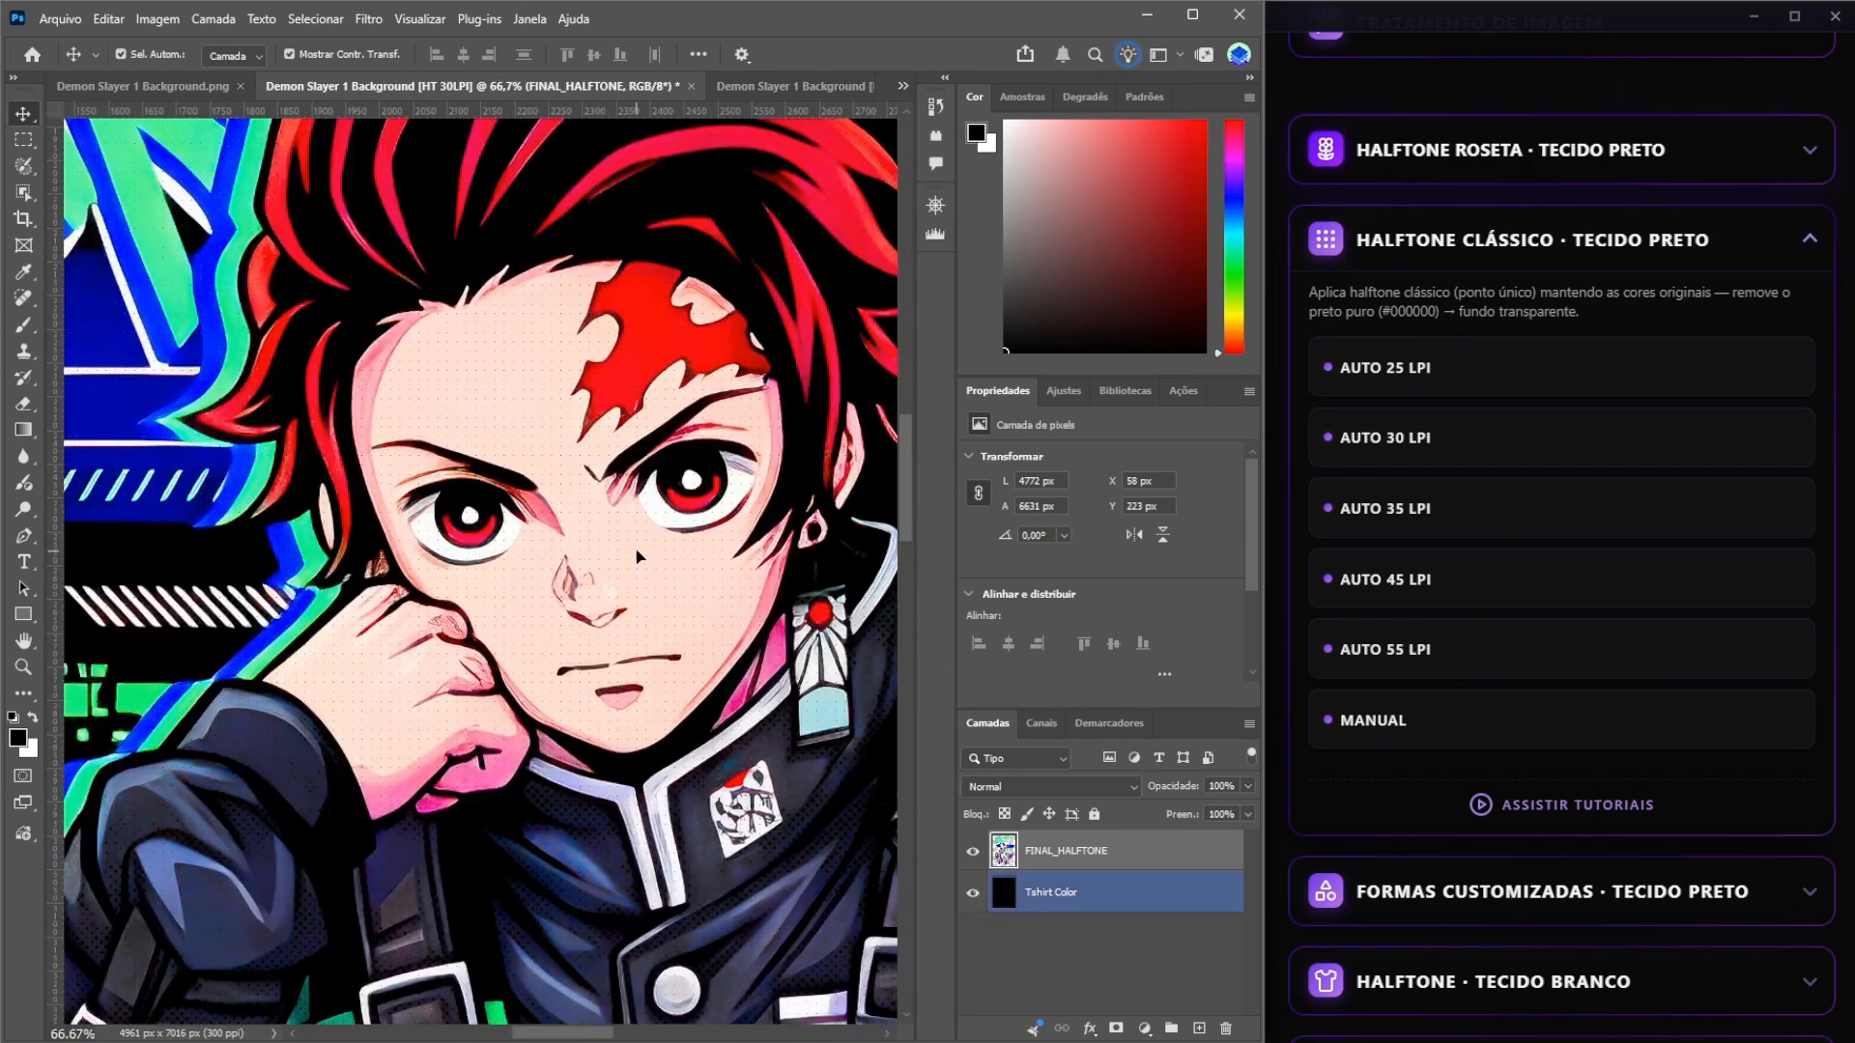
left_click(972, 891)
left_click_drag(702, 482, 593, 787)
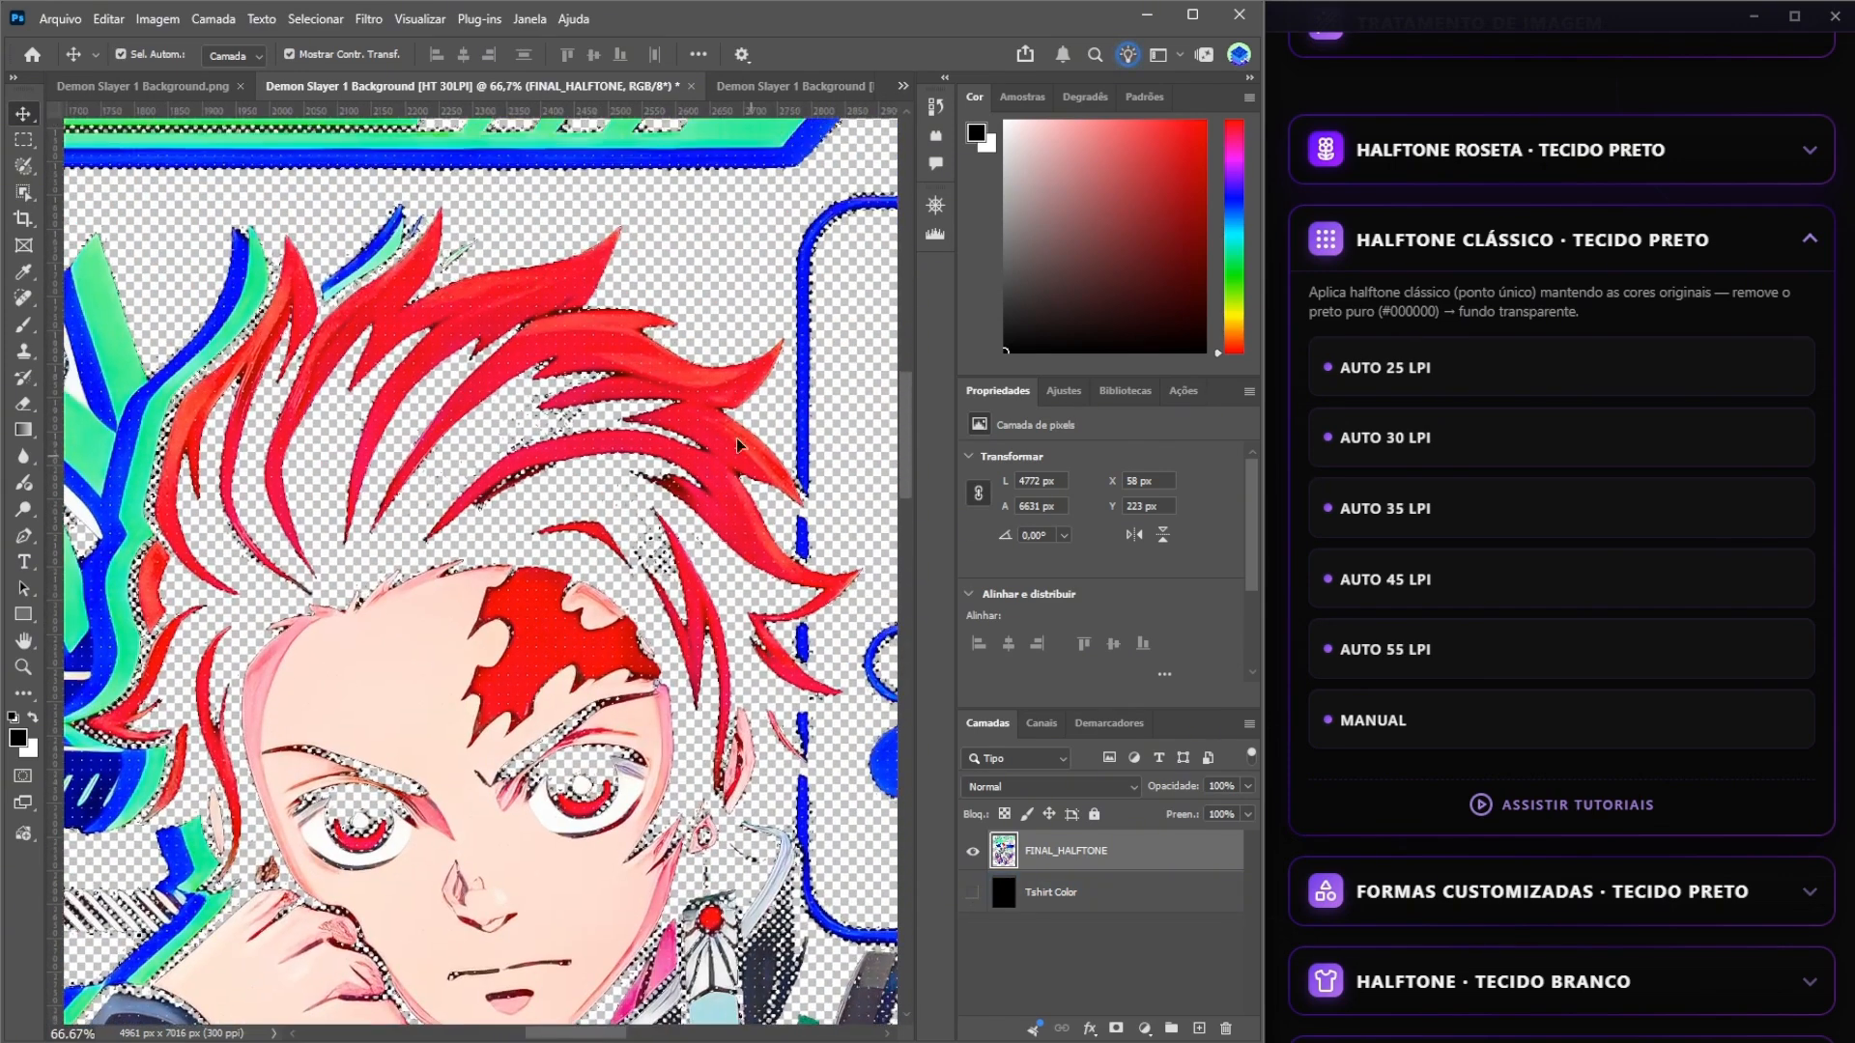
left_click_drag(705, 386, 627, 930)
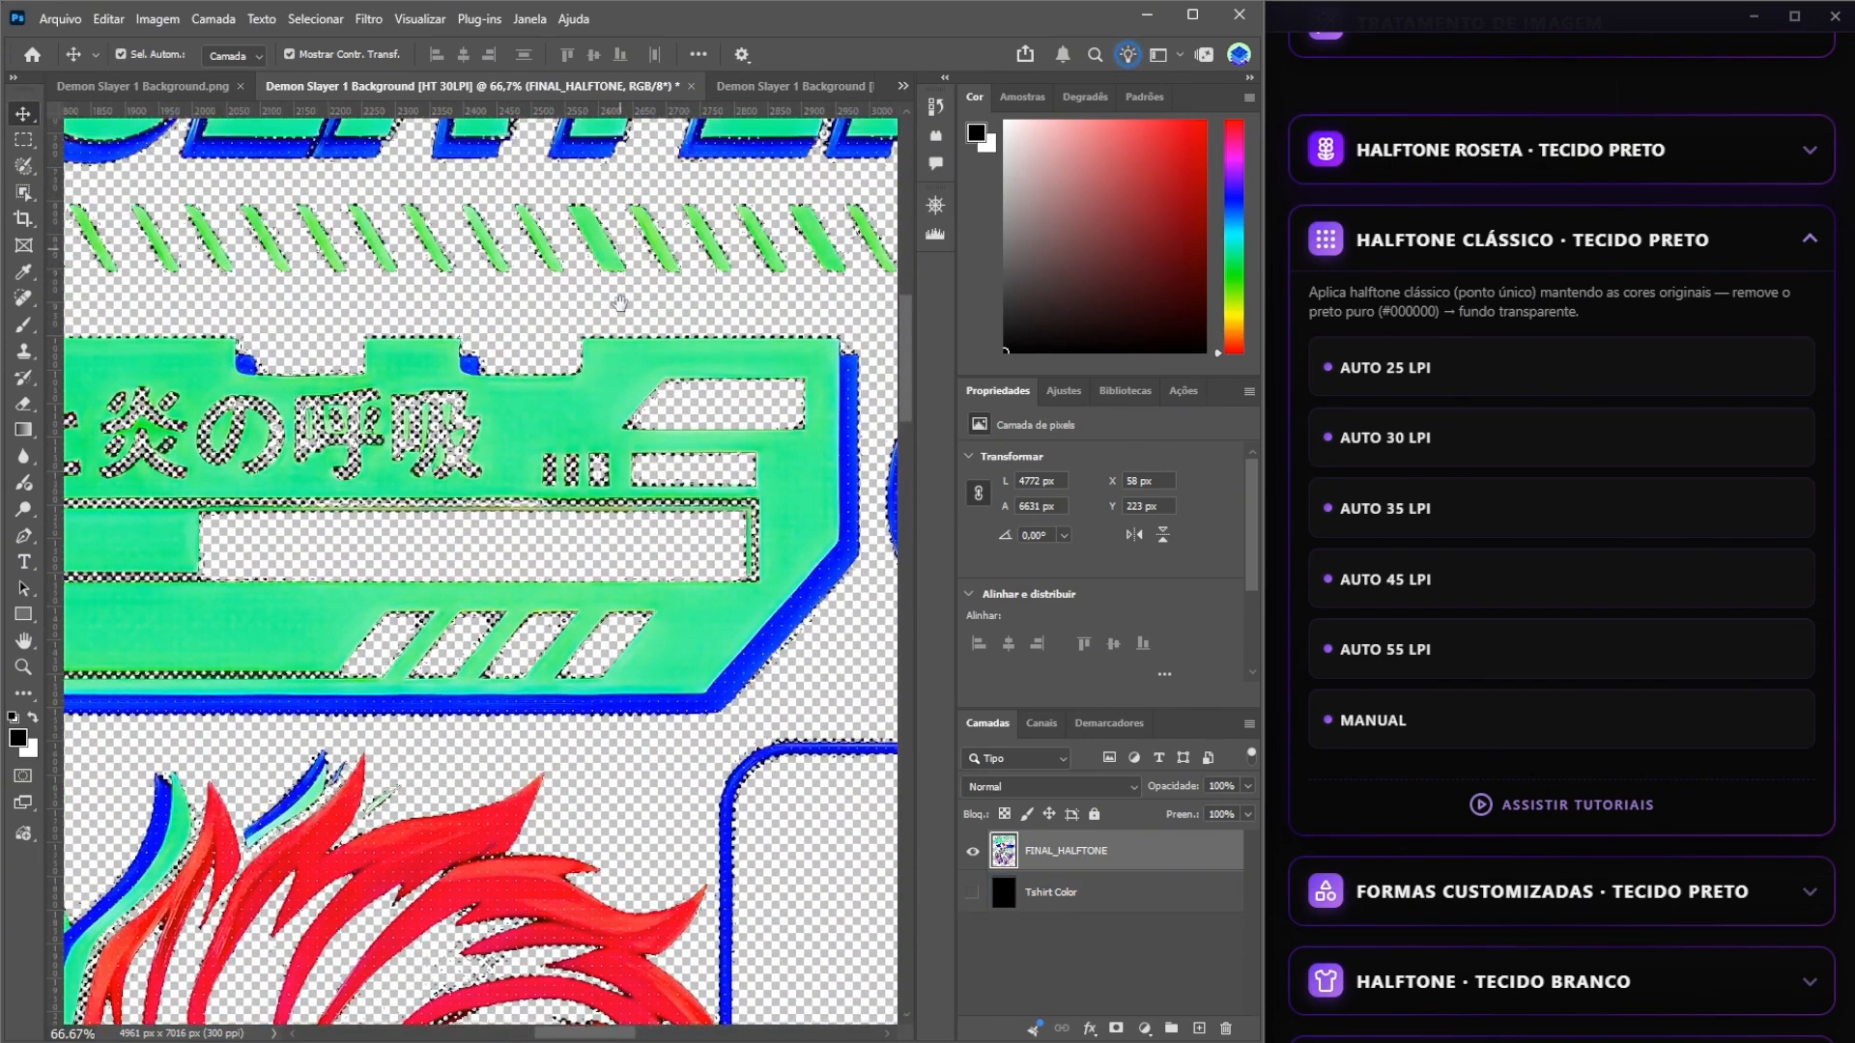
left_click_drag(620, 304, 633, 763)
left_click(972, 892)
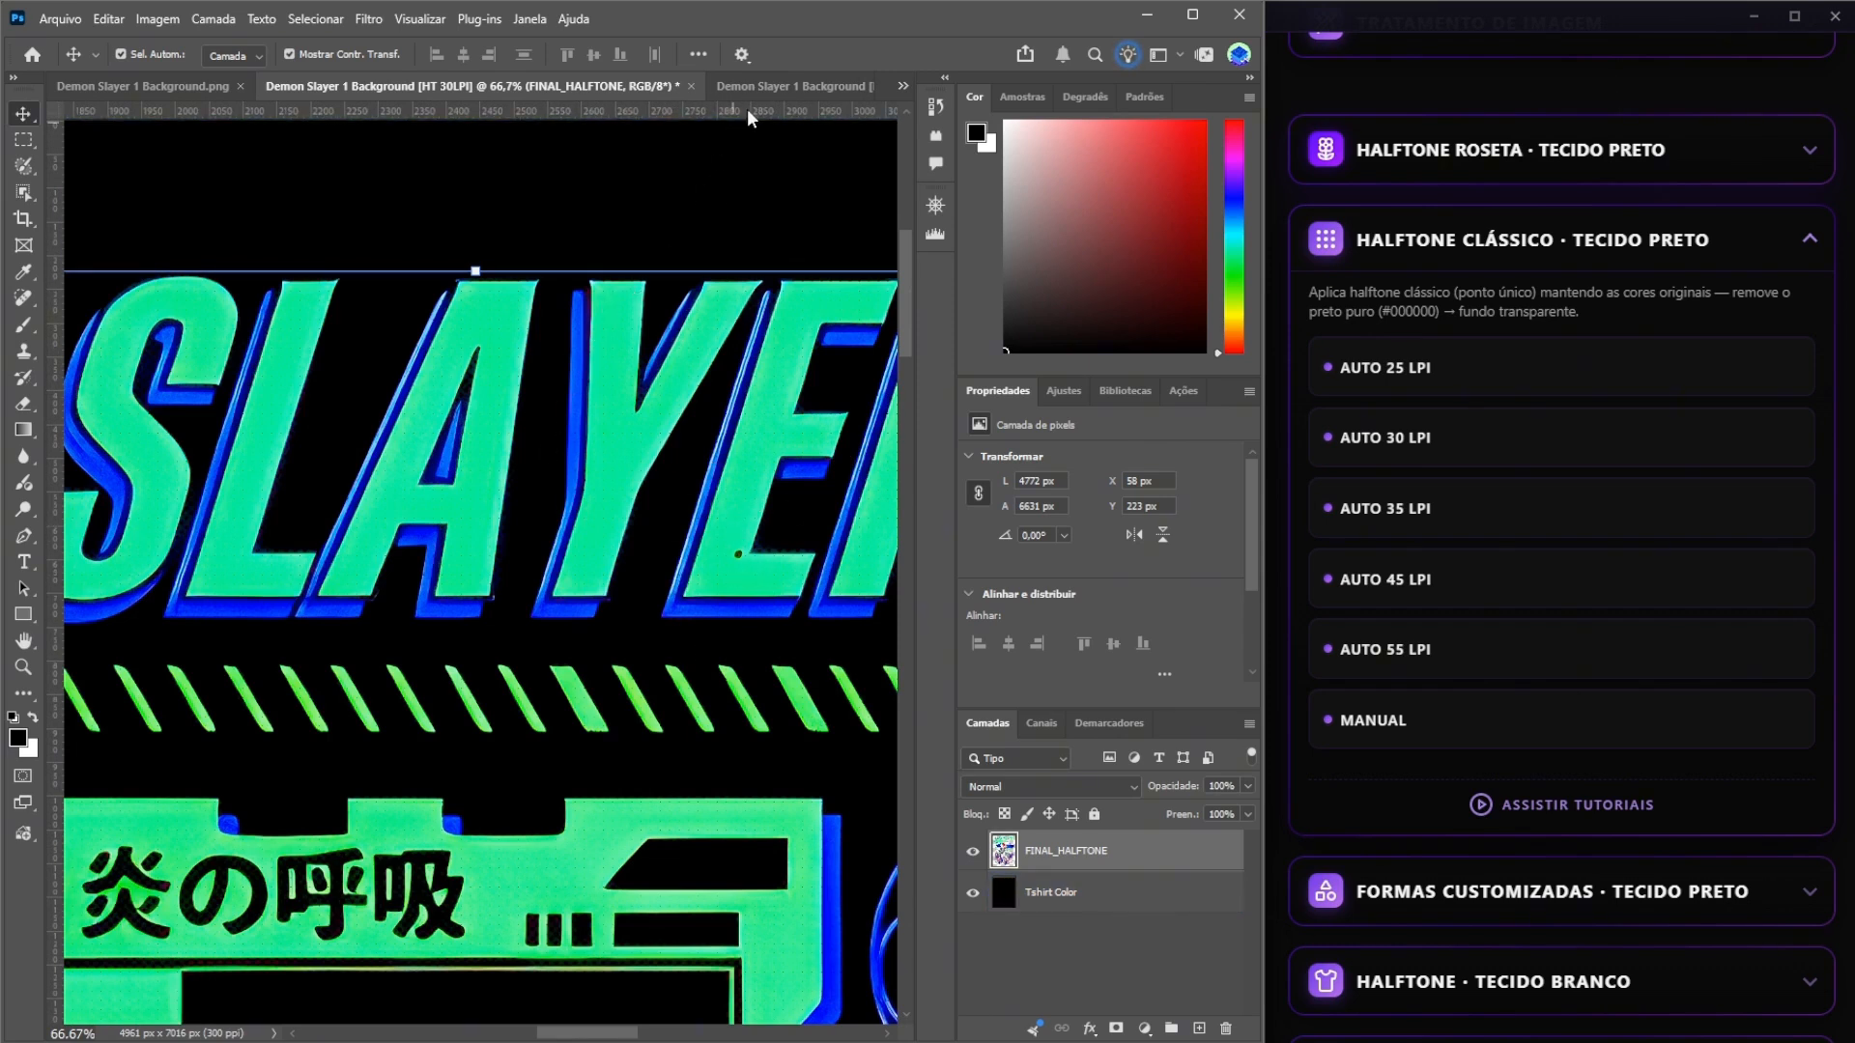
Switch to the second halftone document and examine the dots on the clothing and face up close at 100%.
left_click(765, 92)
key("ctrl")
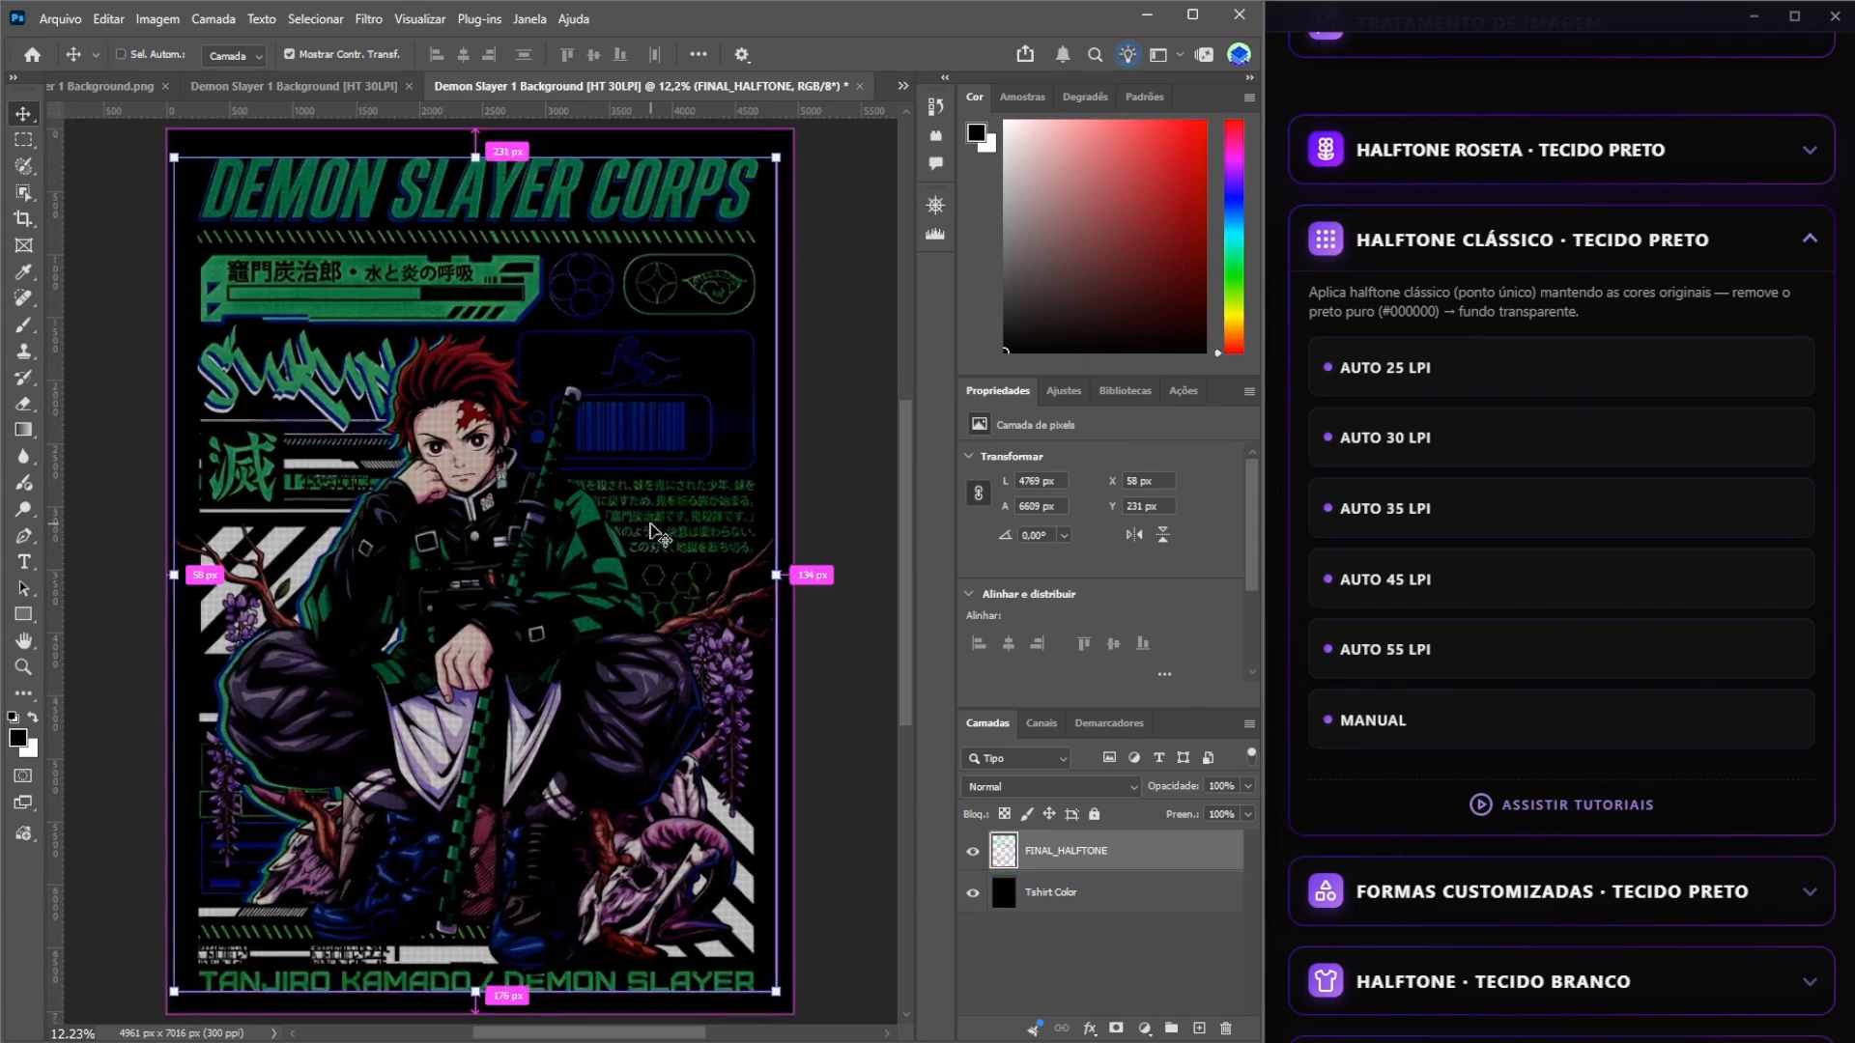
scroll(657, 533, "up", 6)
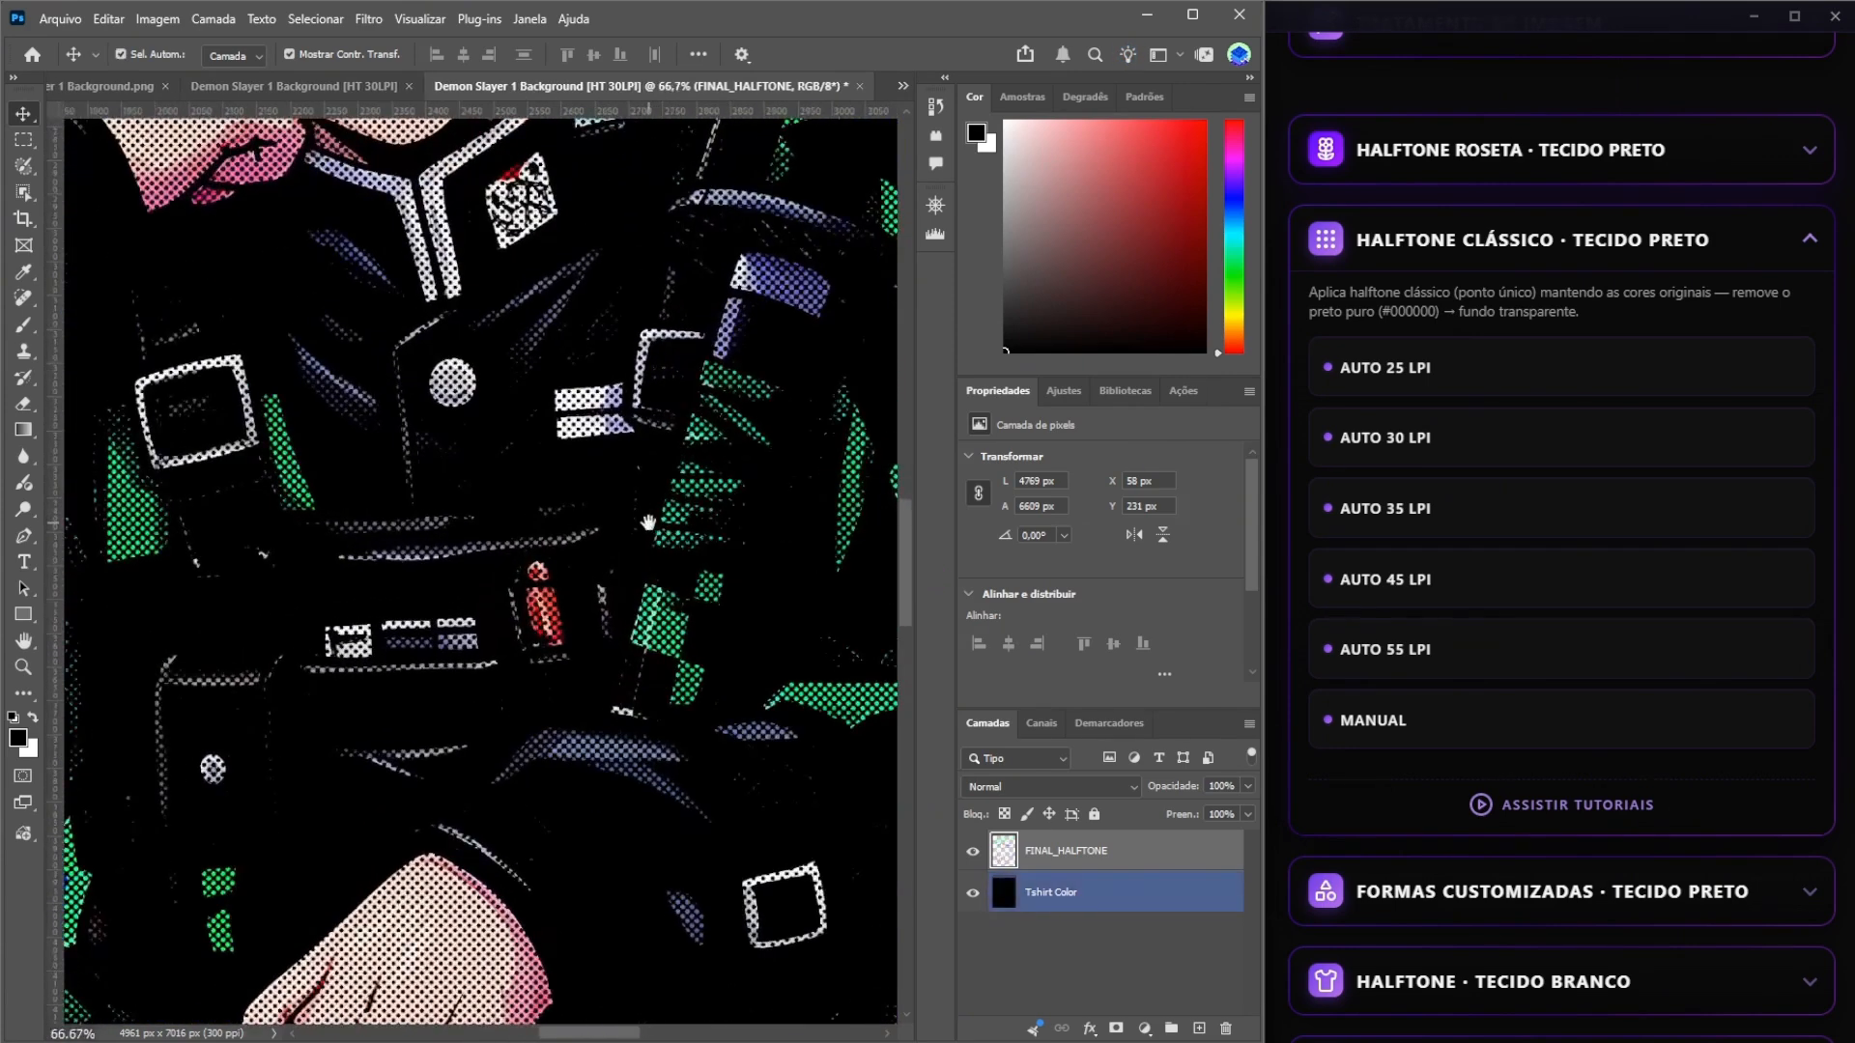
left_click_drag(649, 523, 705, 843)
left_click_drag(452, 353, 602, 599)
scroll(586, 739, "up", 1)
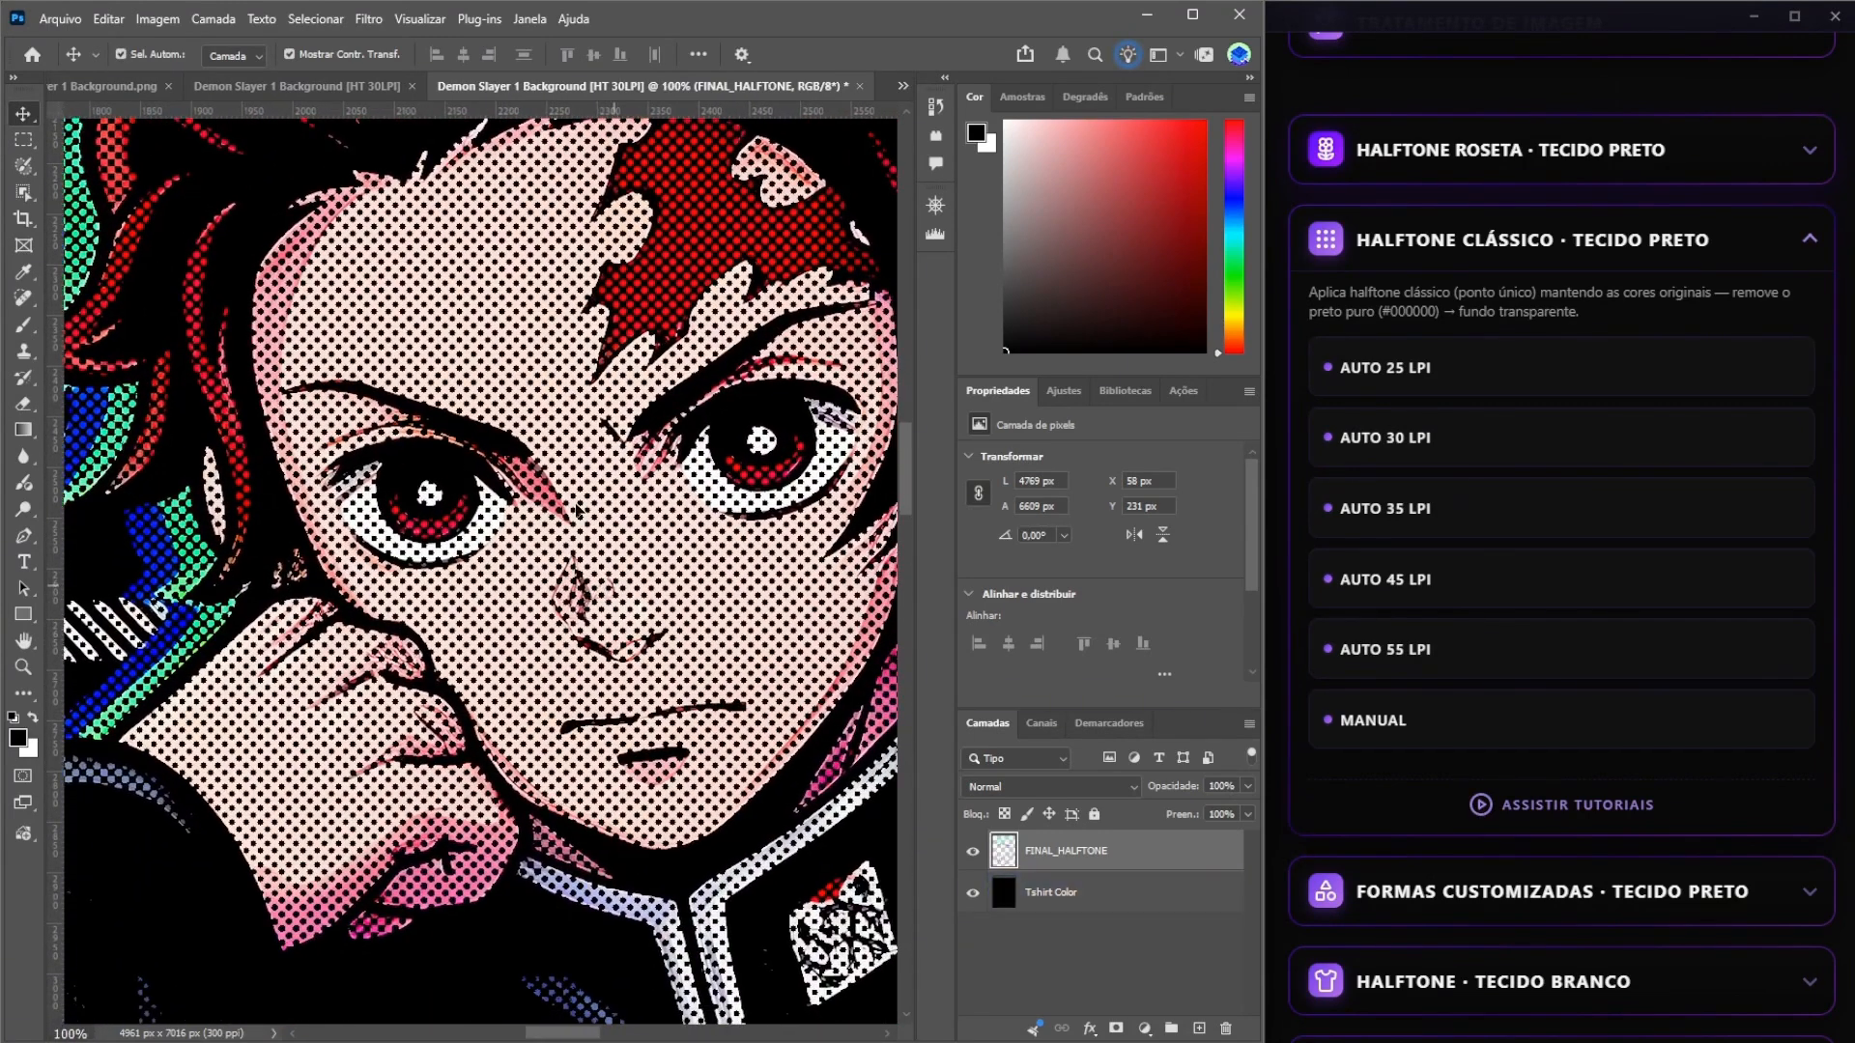
Switch to the first halftone document and examine the lettering, hair and face, ending with the eyes and nose at 200%.
left_click(297, 85)
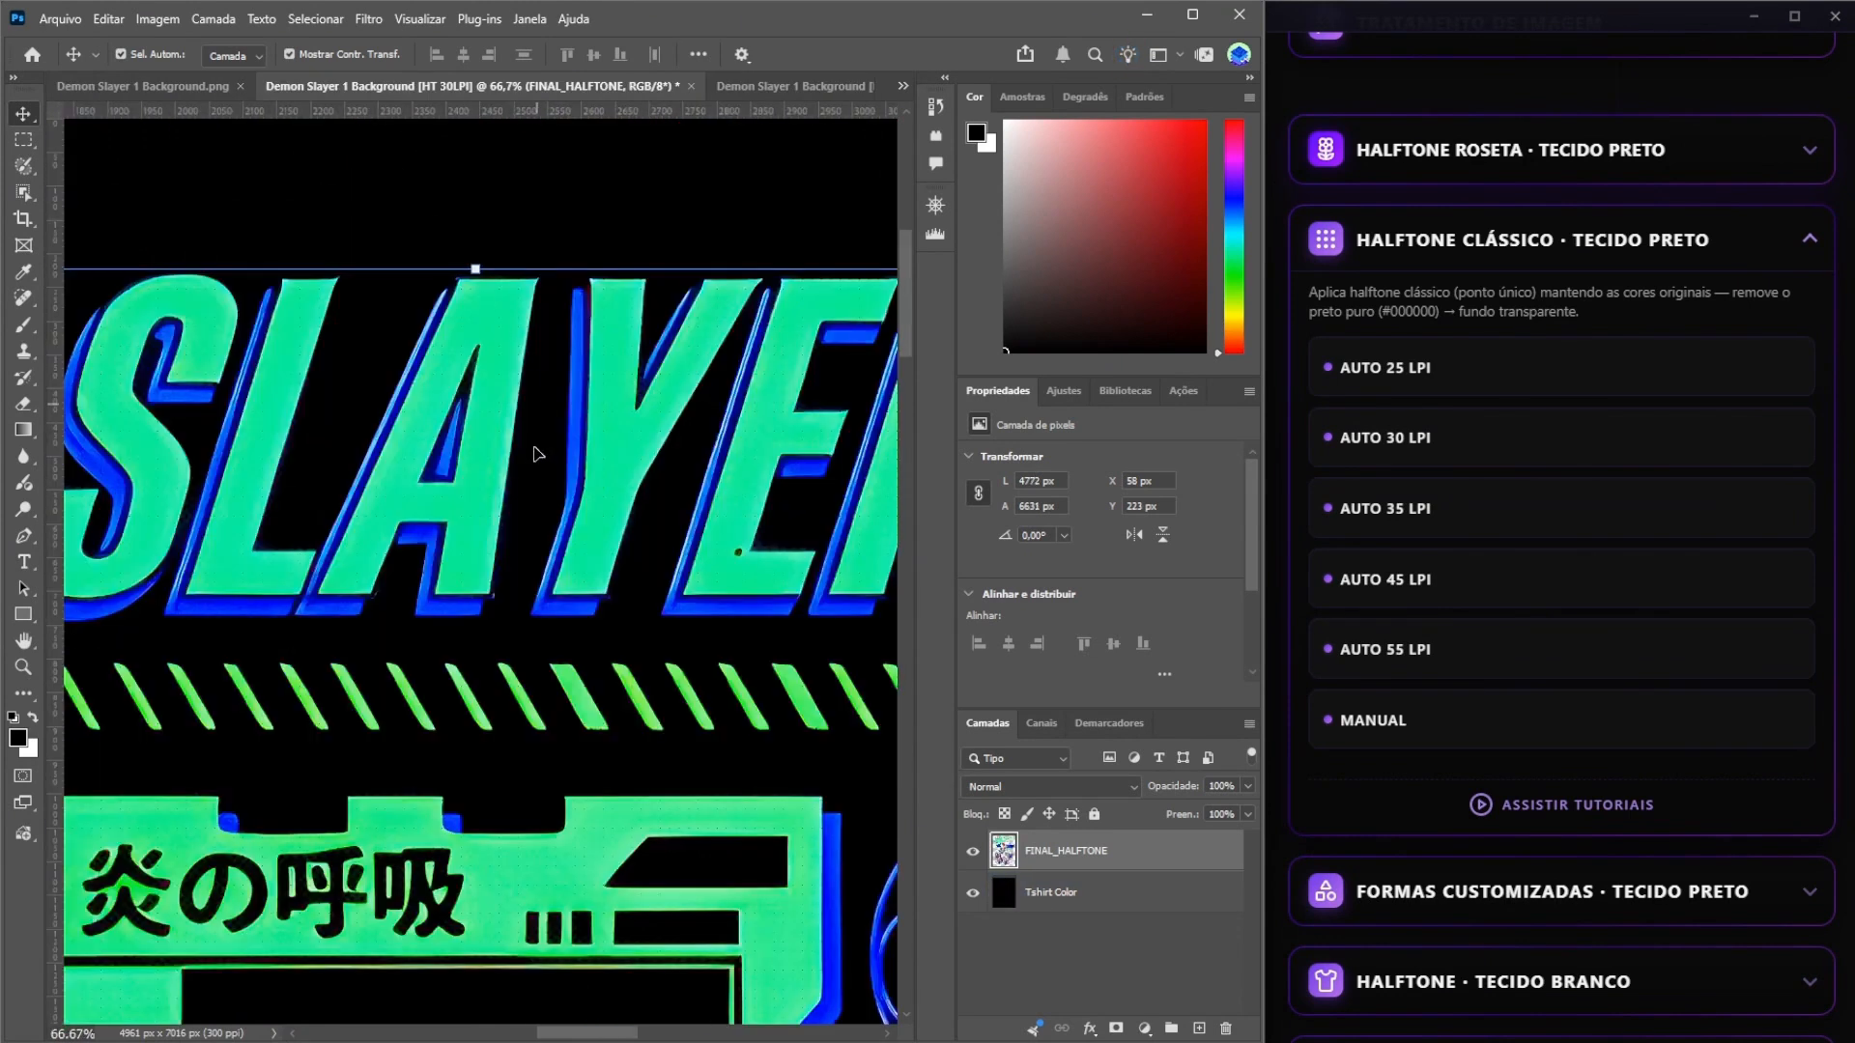
scroll(529, 626, "down", 10)
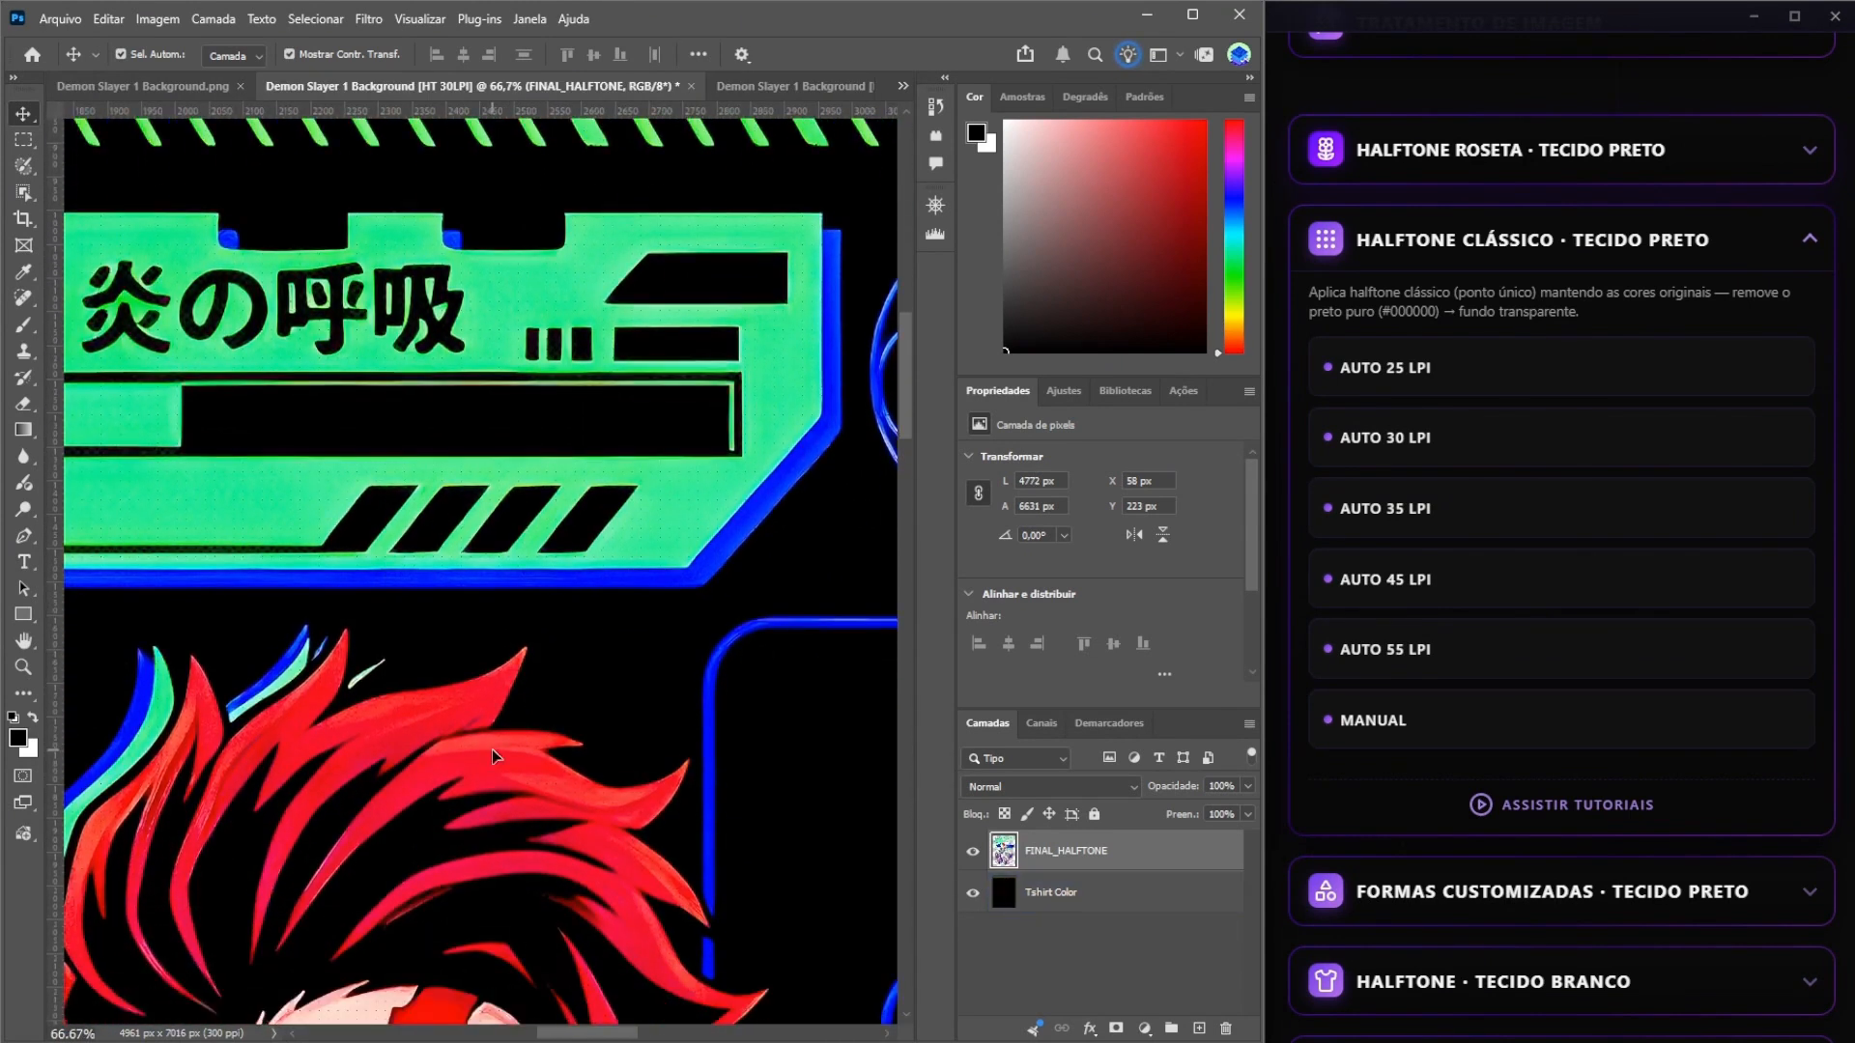
scroll(438, 852, "down", 7)
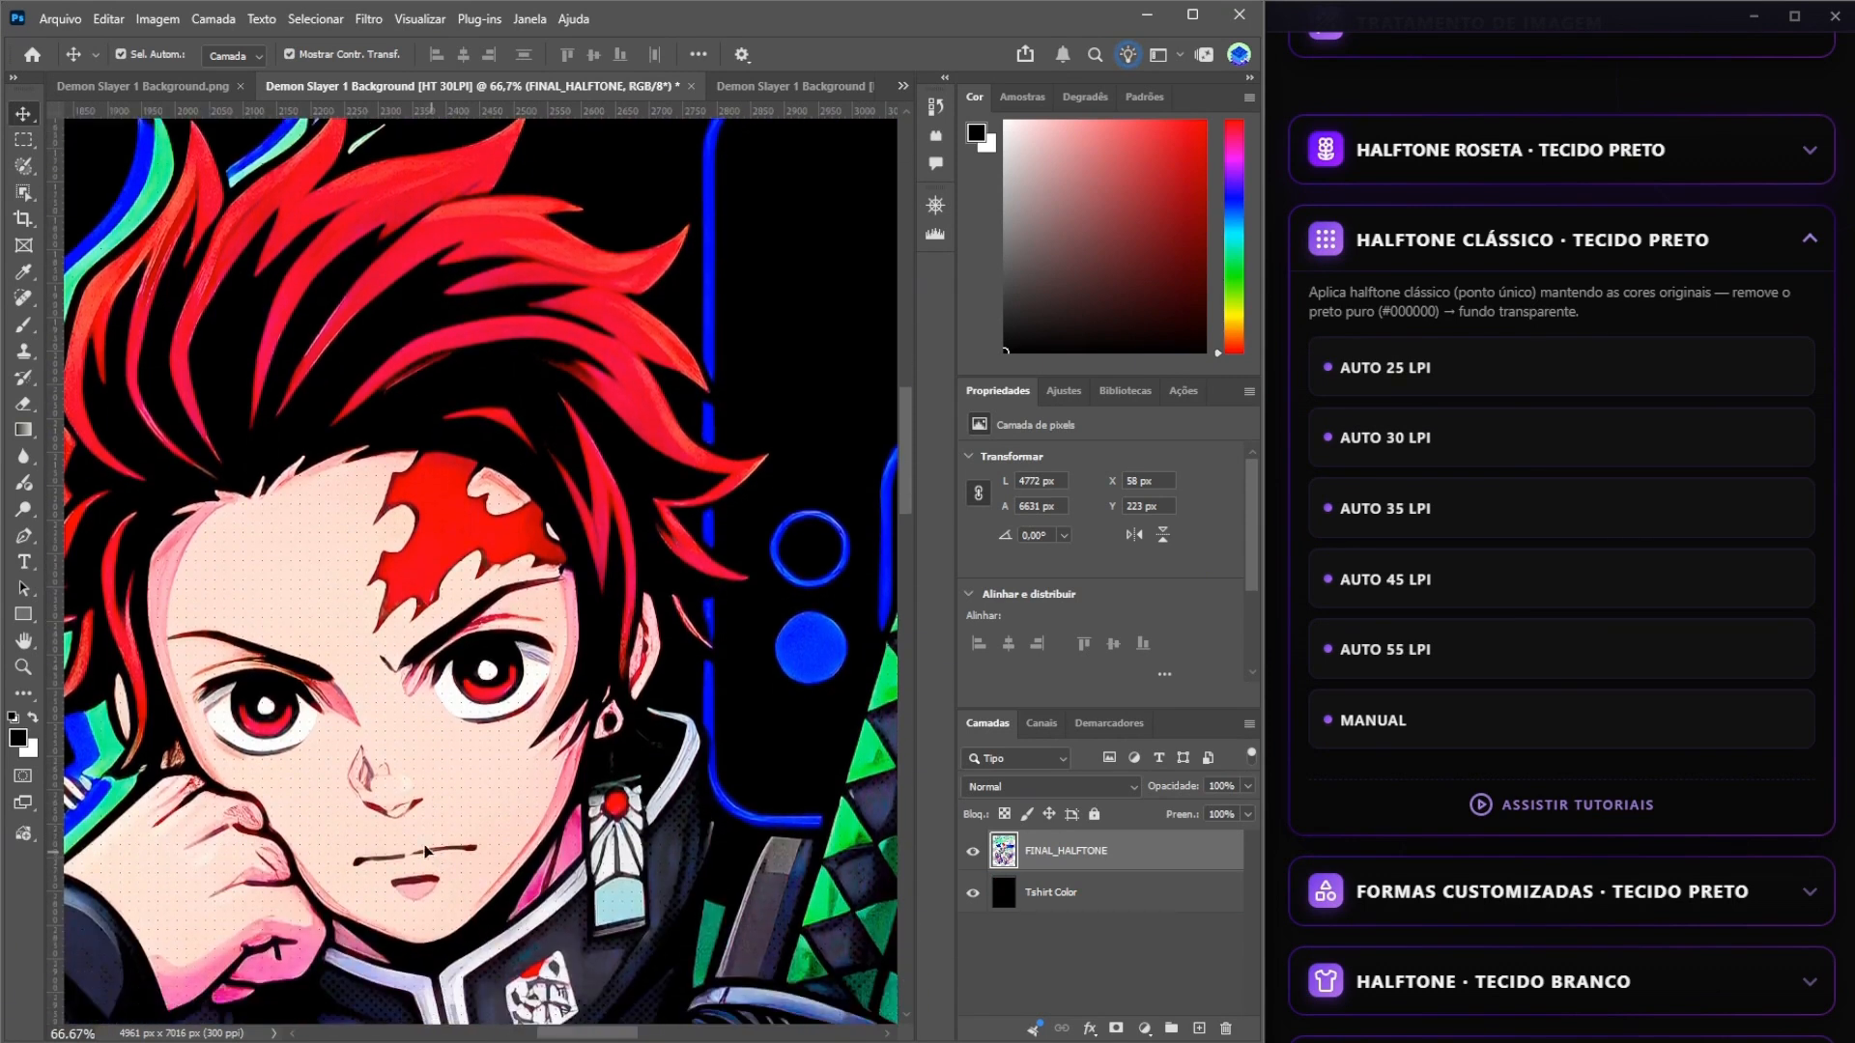
scroll(541, 753, "left", 3)
scroll(586, 687, "up", 2)
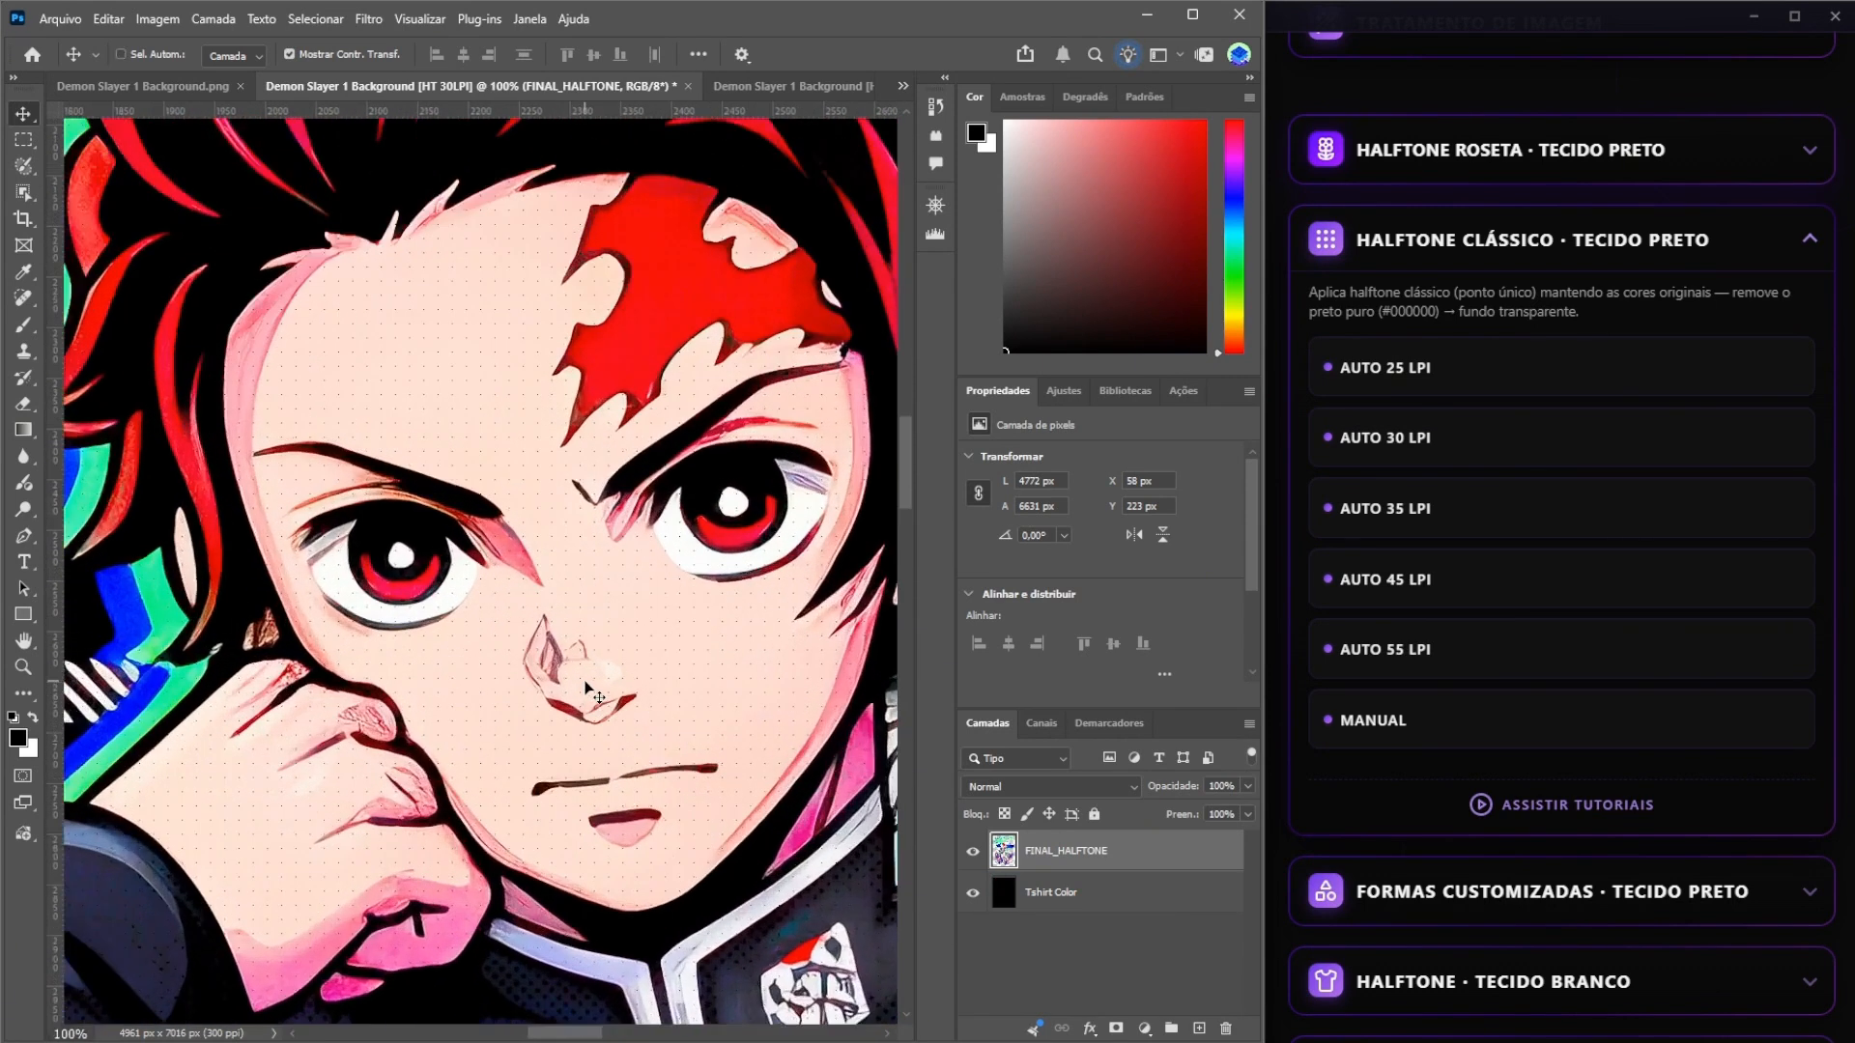
left_click_drag(634, 506, 602, 580)
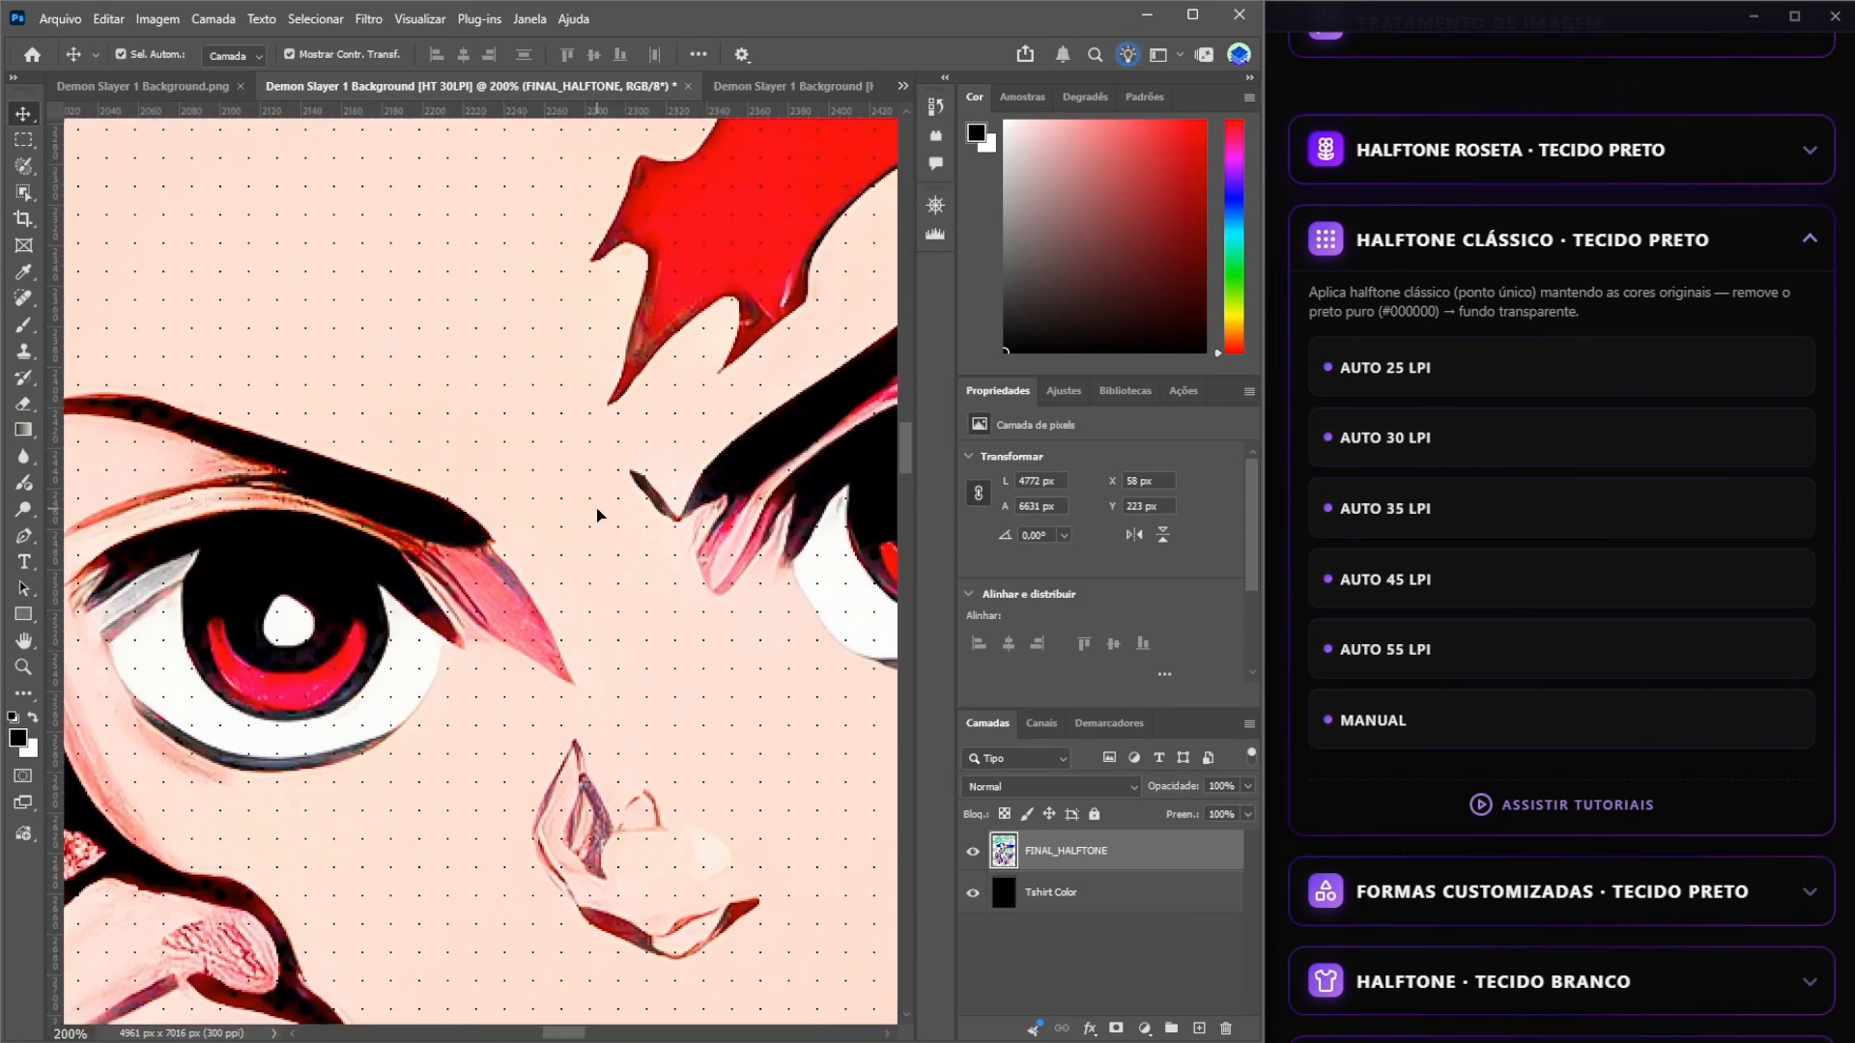
Switch to the second halftone document, examine the dots on the face at 200%, and view the whole artwork.
left_click(795, 87)
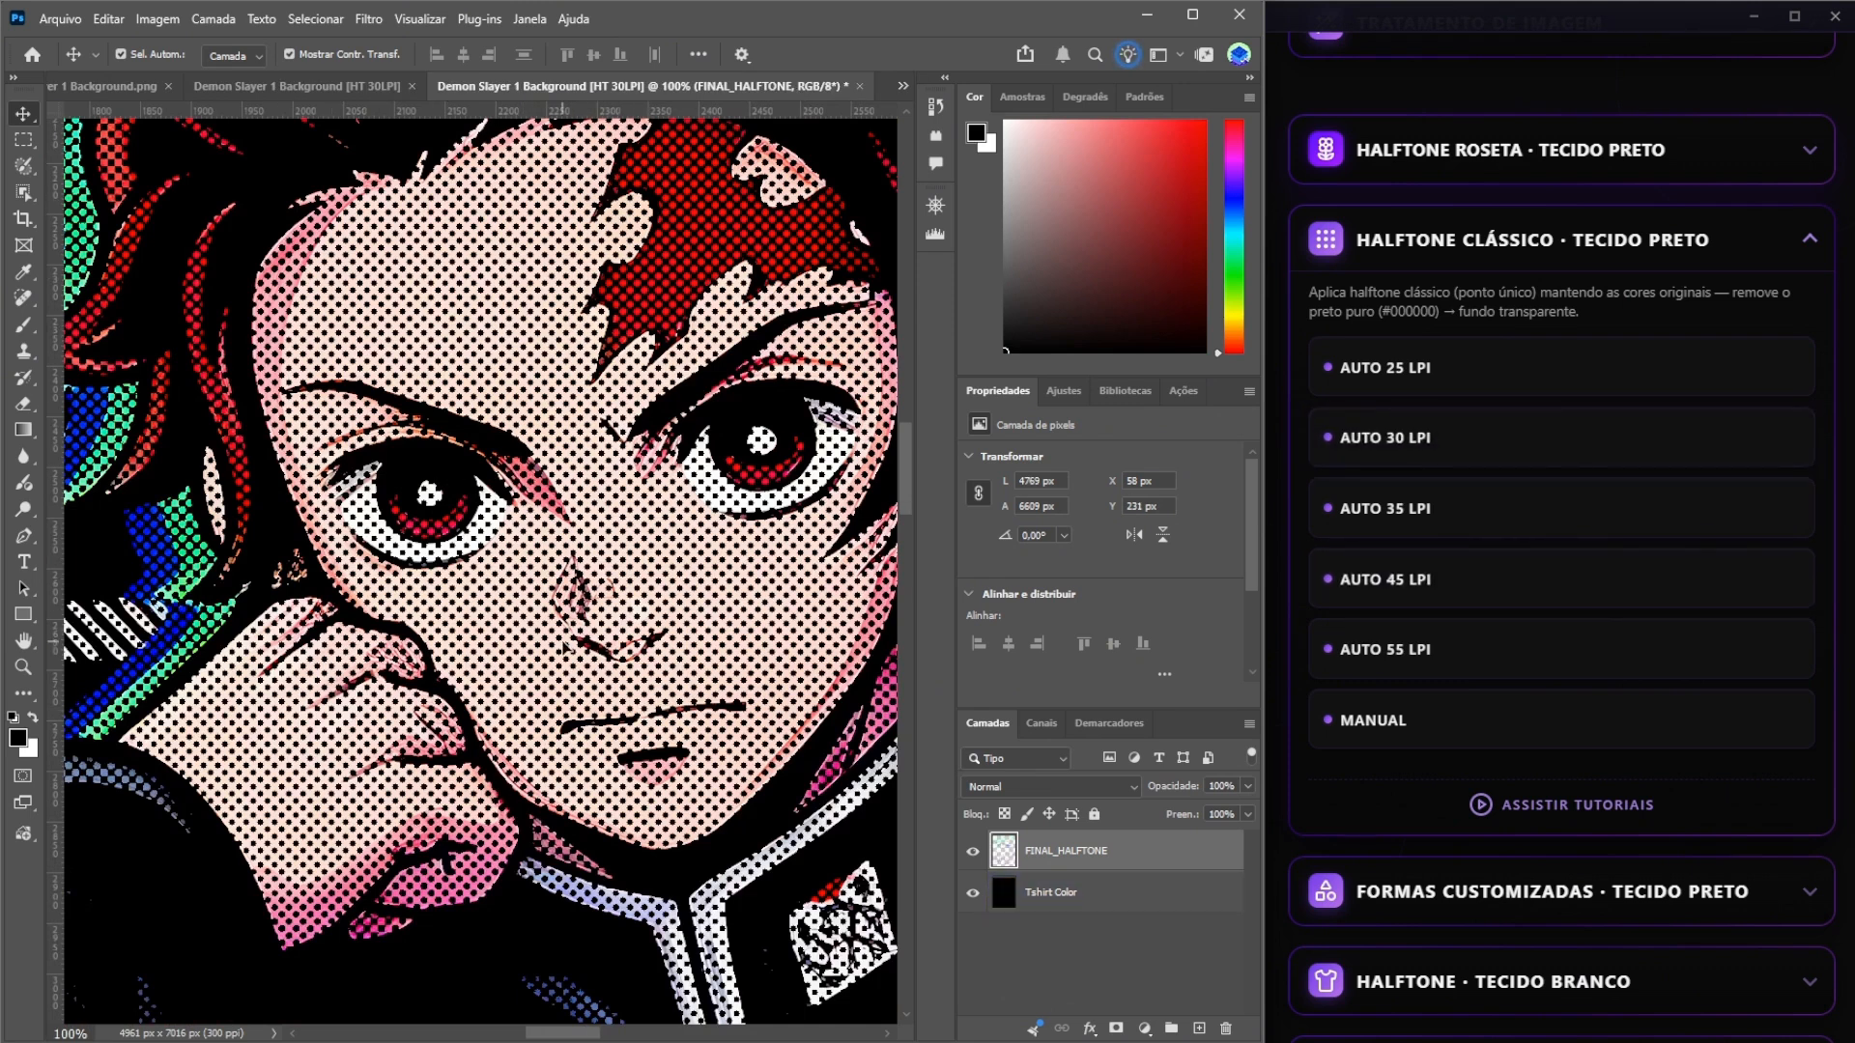
key("ctrl+plus")
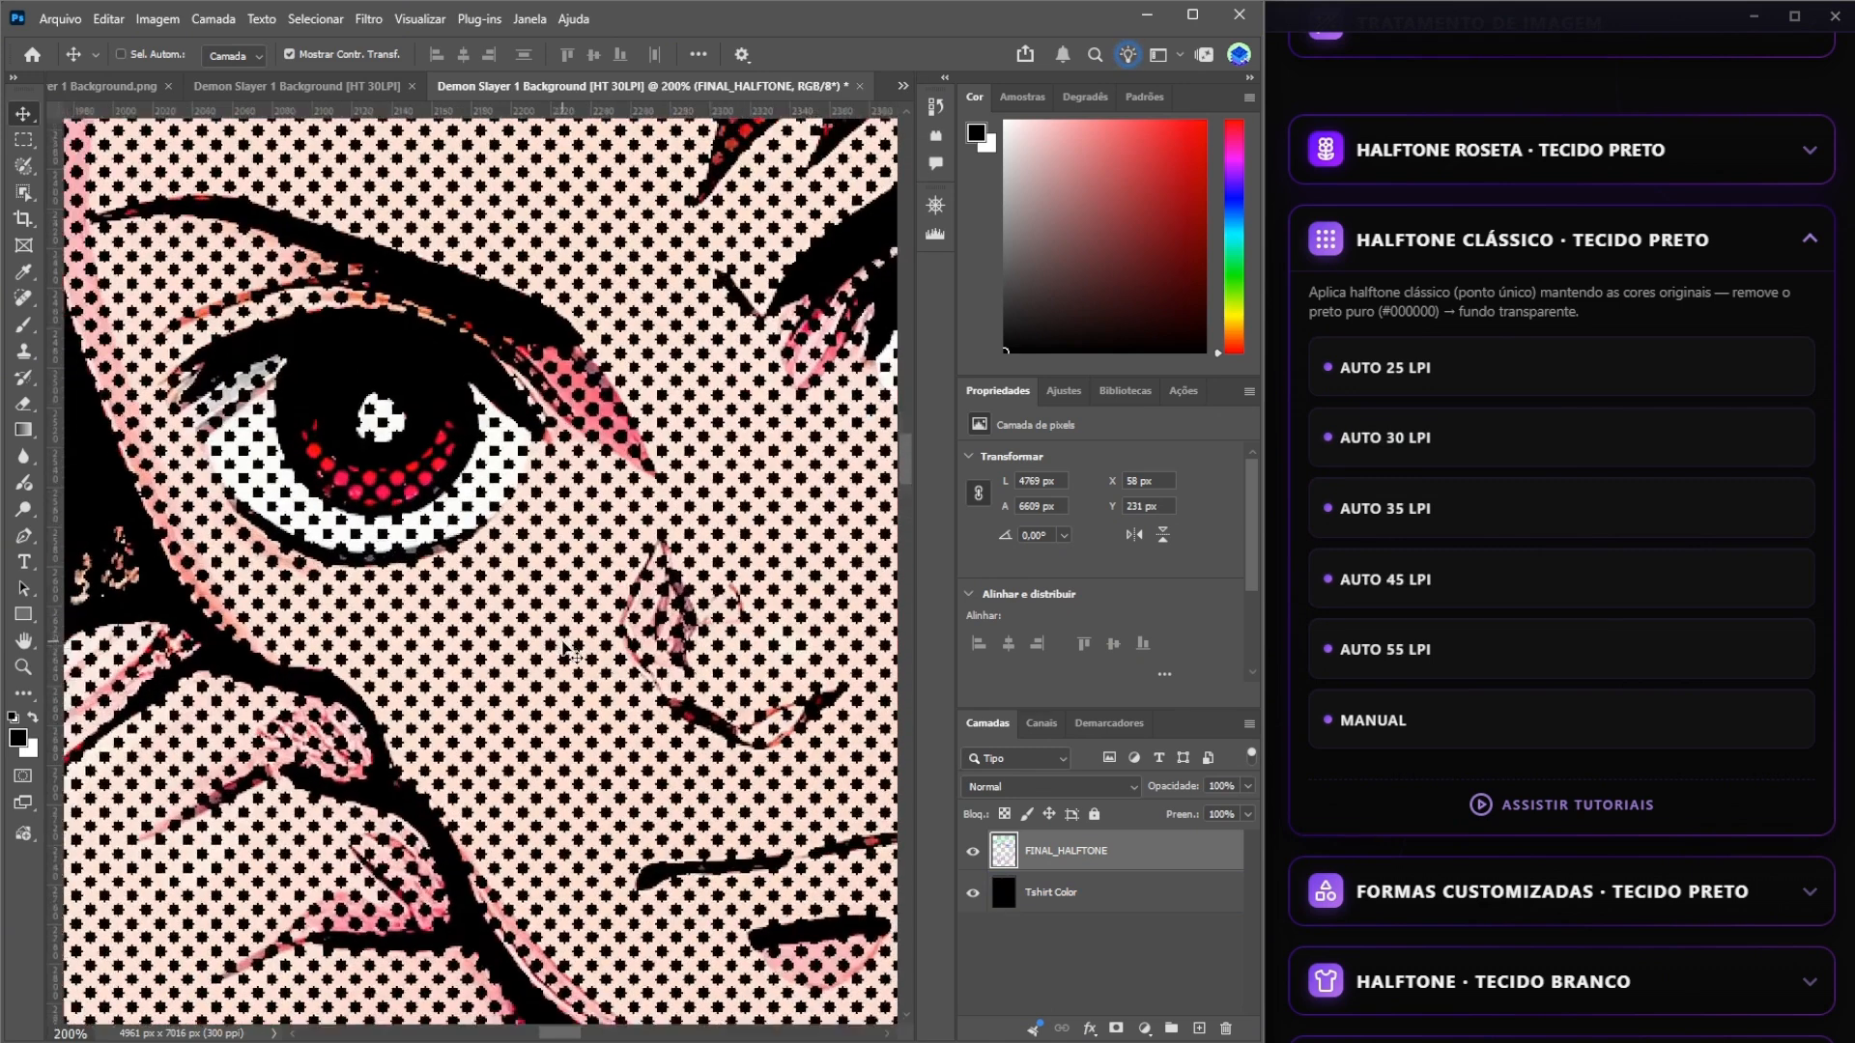
key("ctrl+minus")
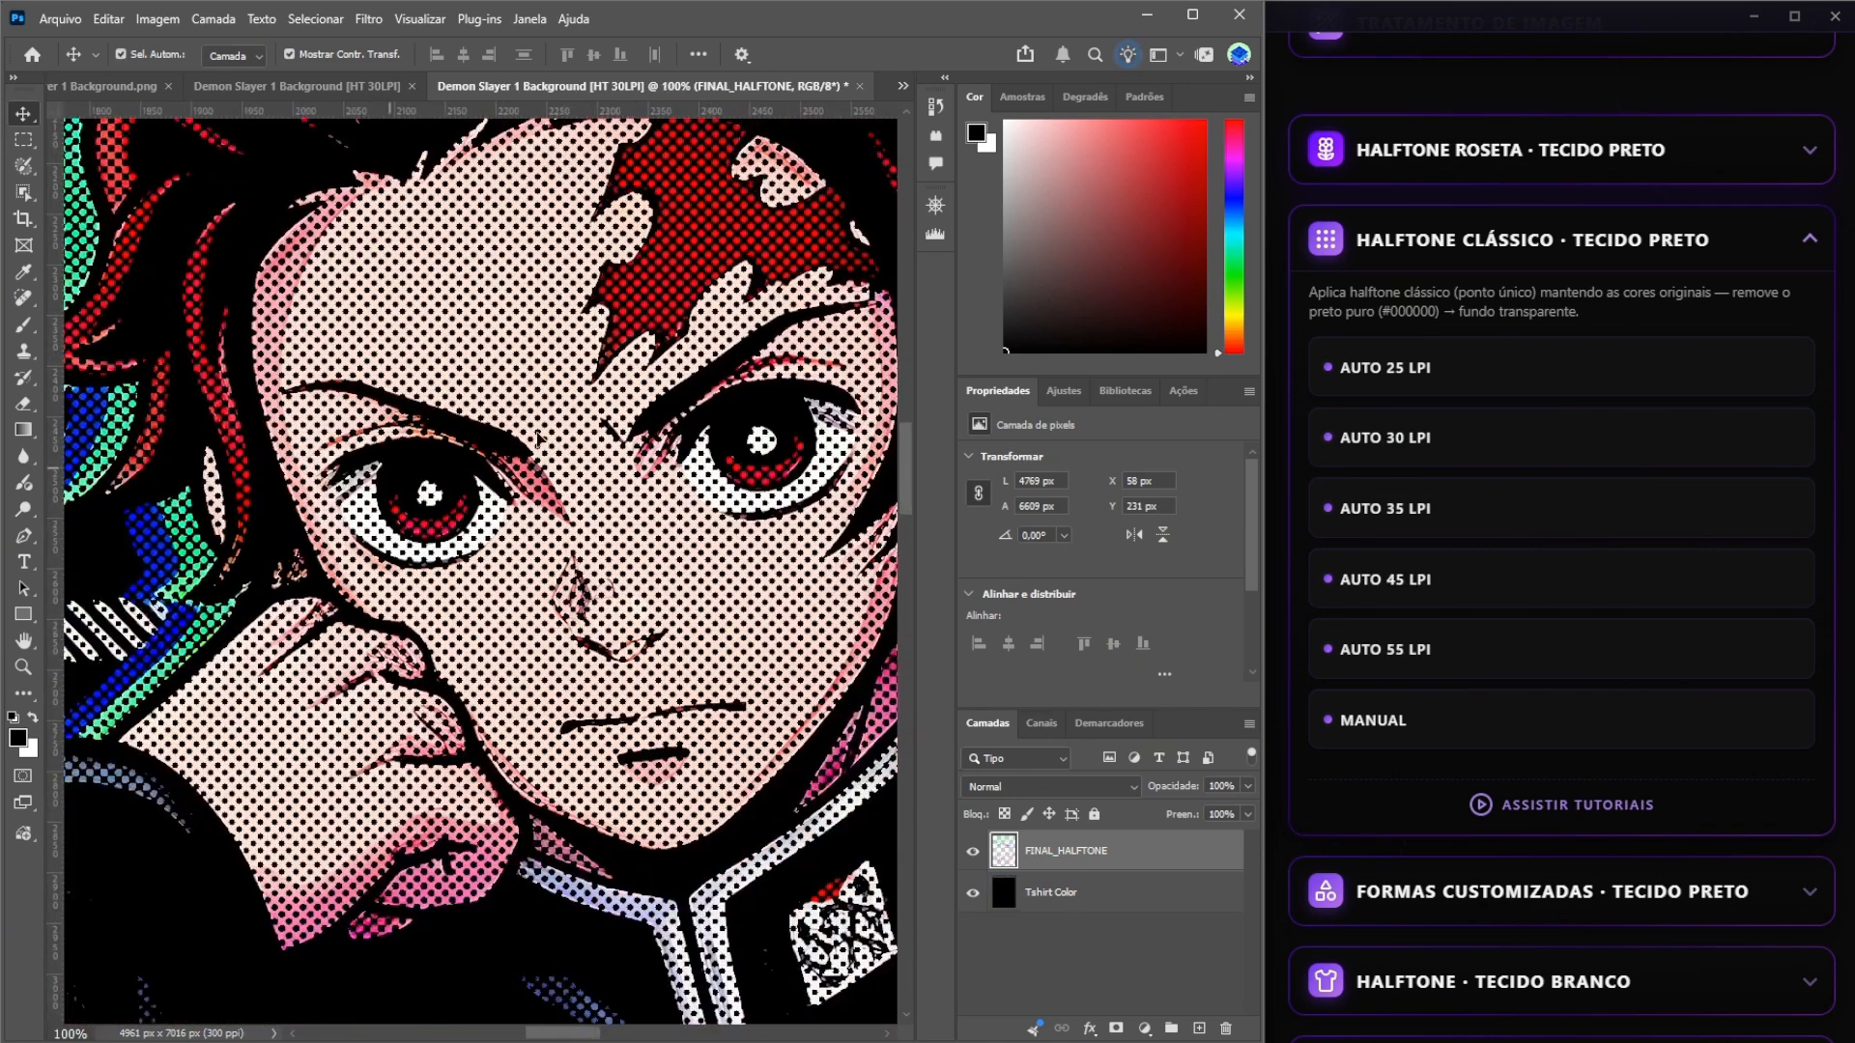
key("ctrl+minus")
key("ctrl+minus")
key("ctrl+minus")
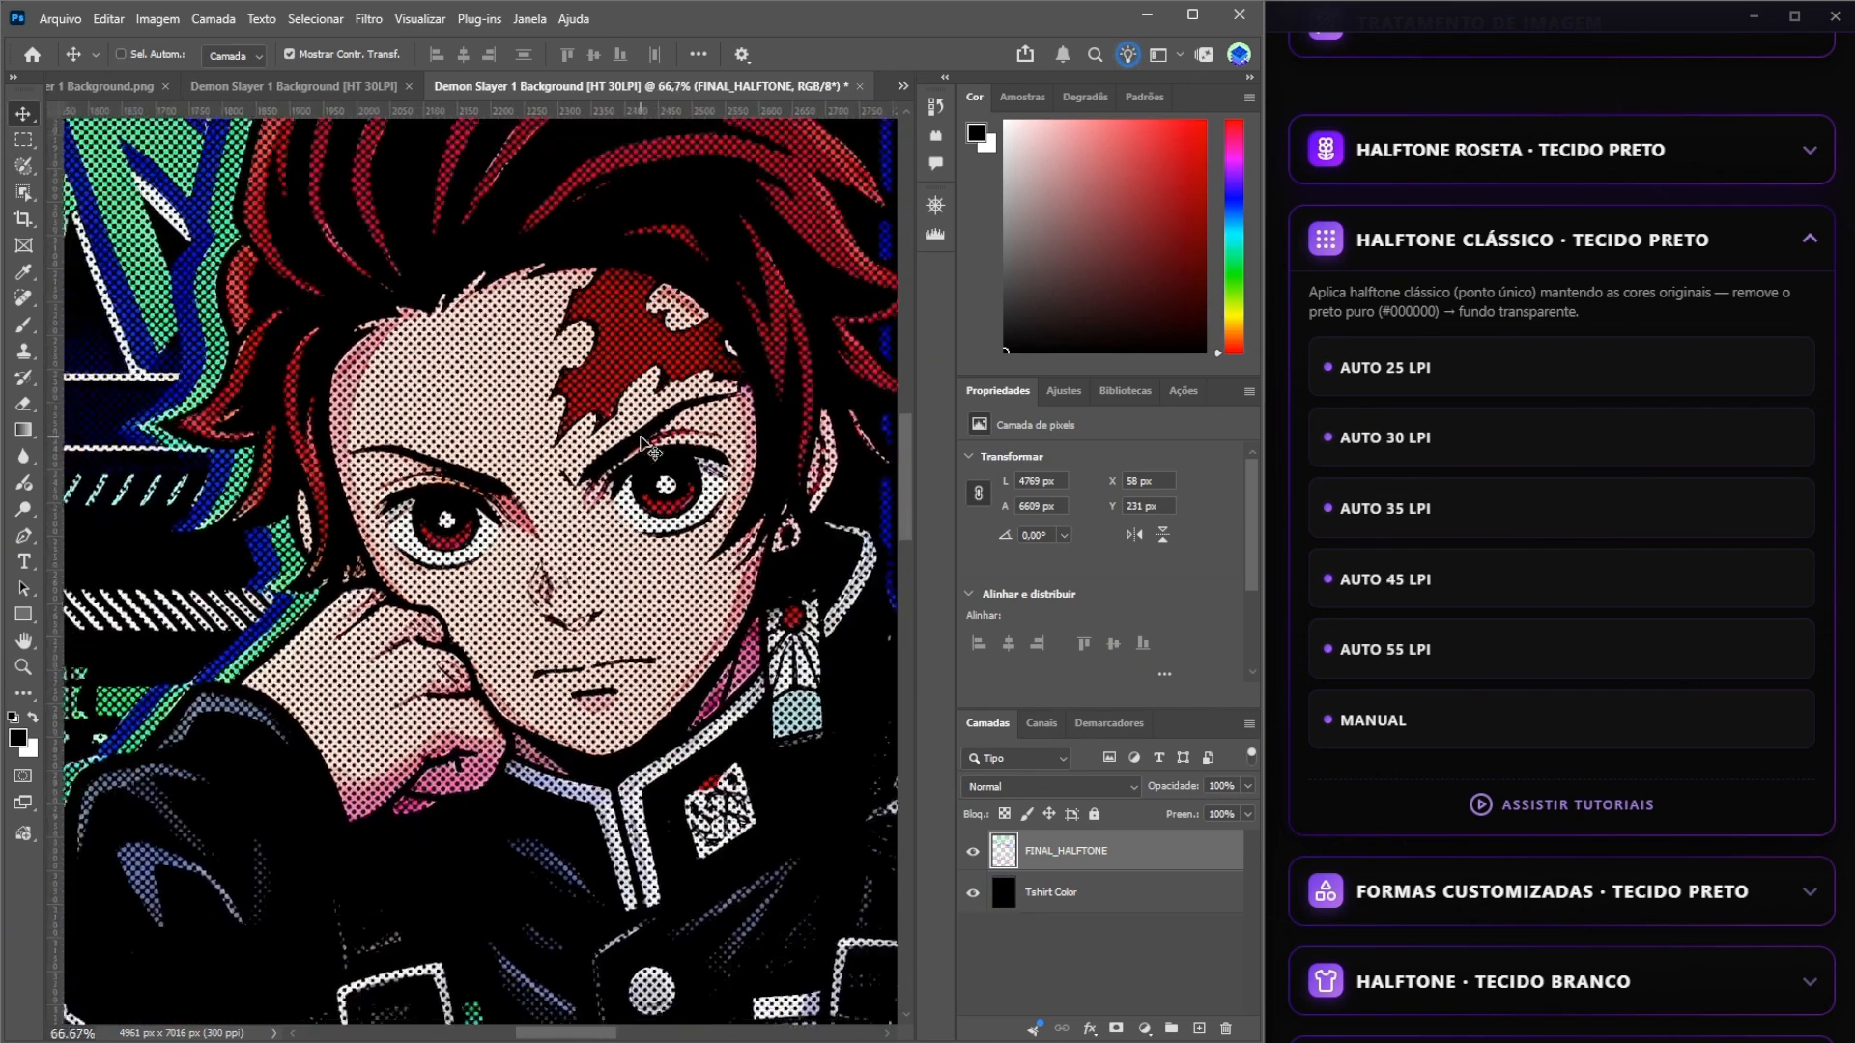
scroll(577, 516, "down", 3)
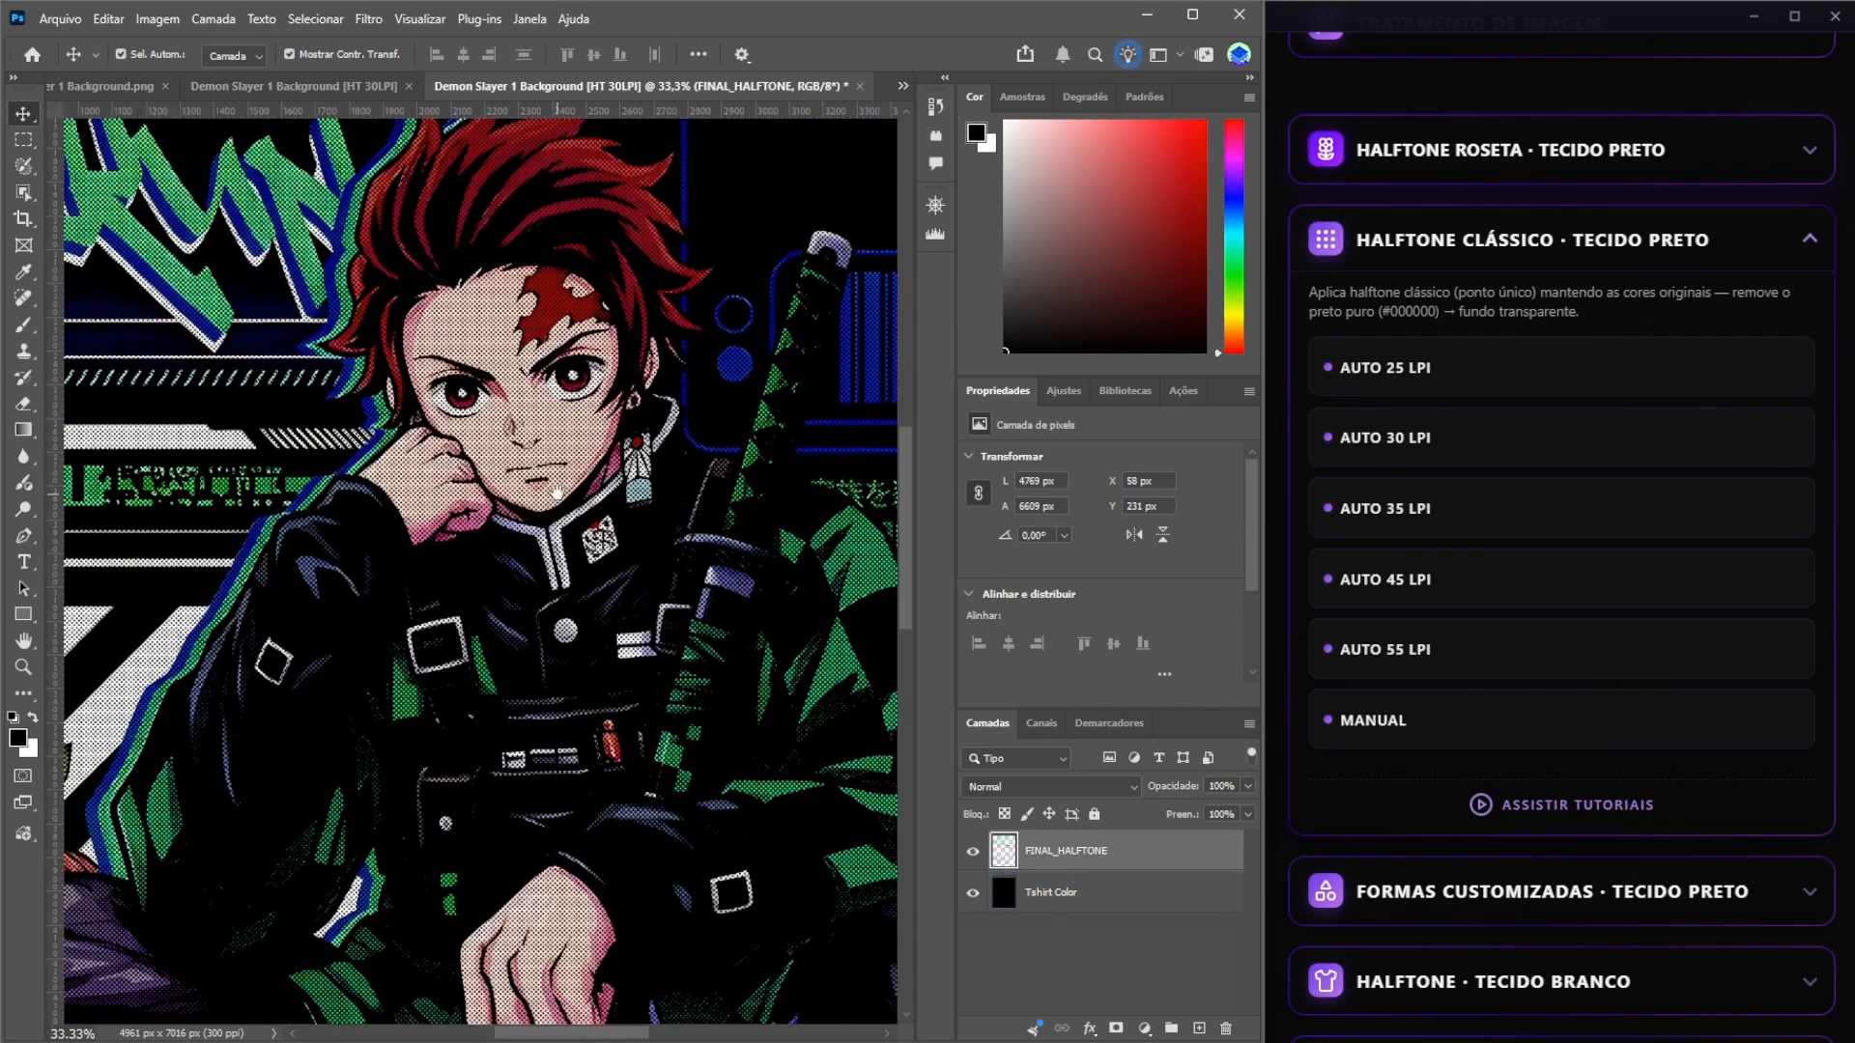
key("ctrl+0")
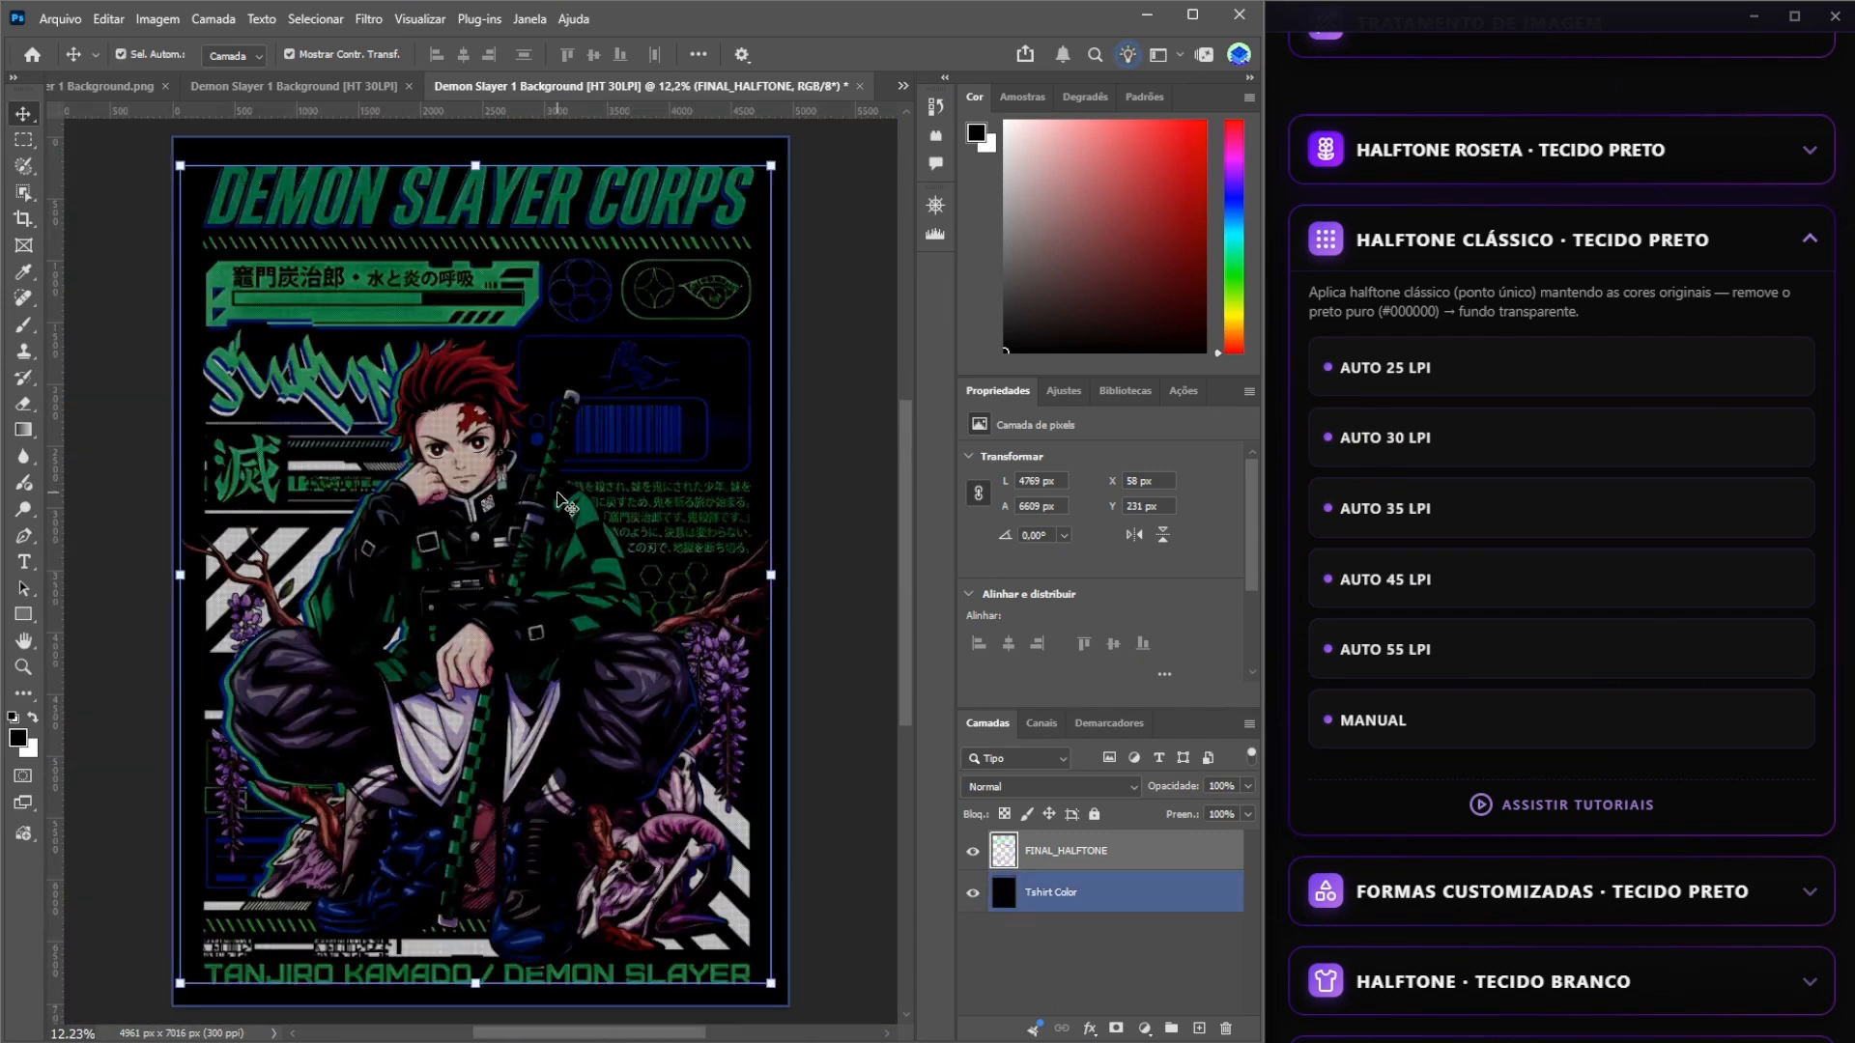
Hide the Tshirt Color layer in the second halftone and examine the transparent dots on the lettering and purple trousers.
left_click(973, 898)
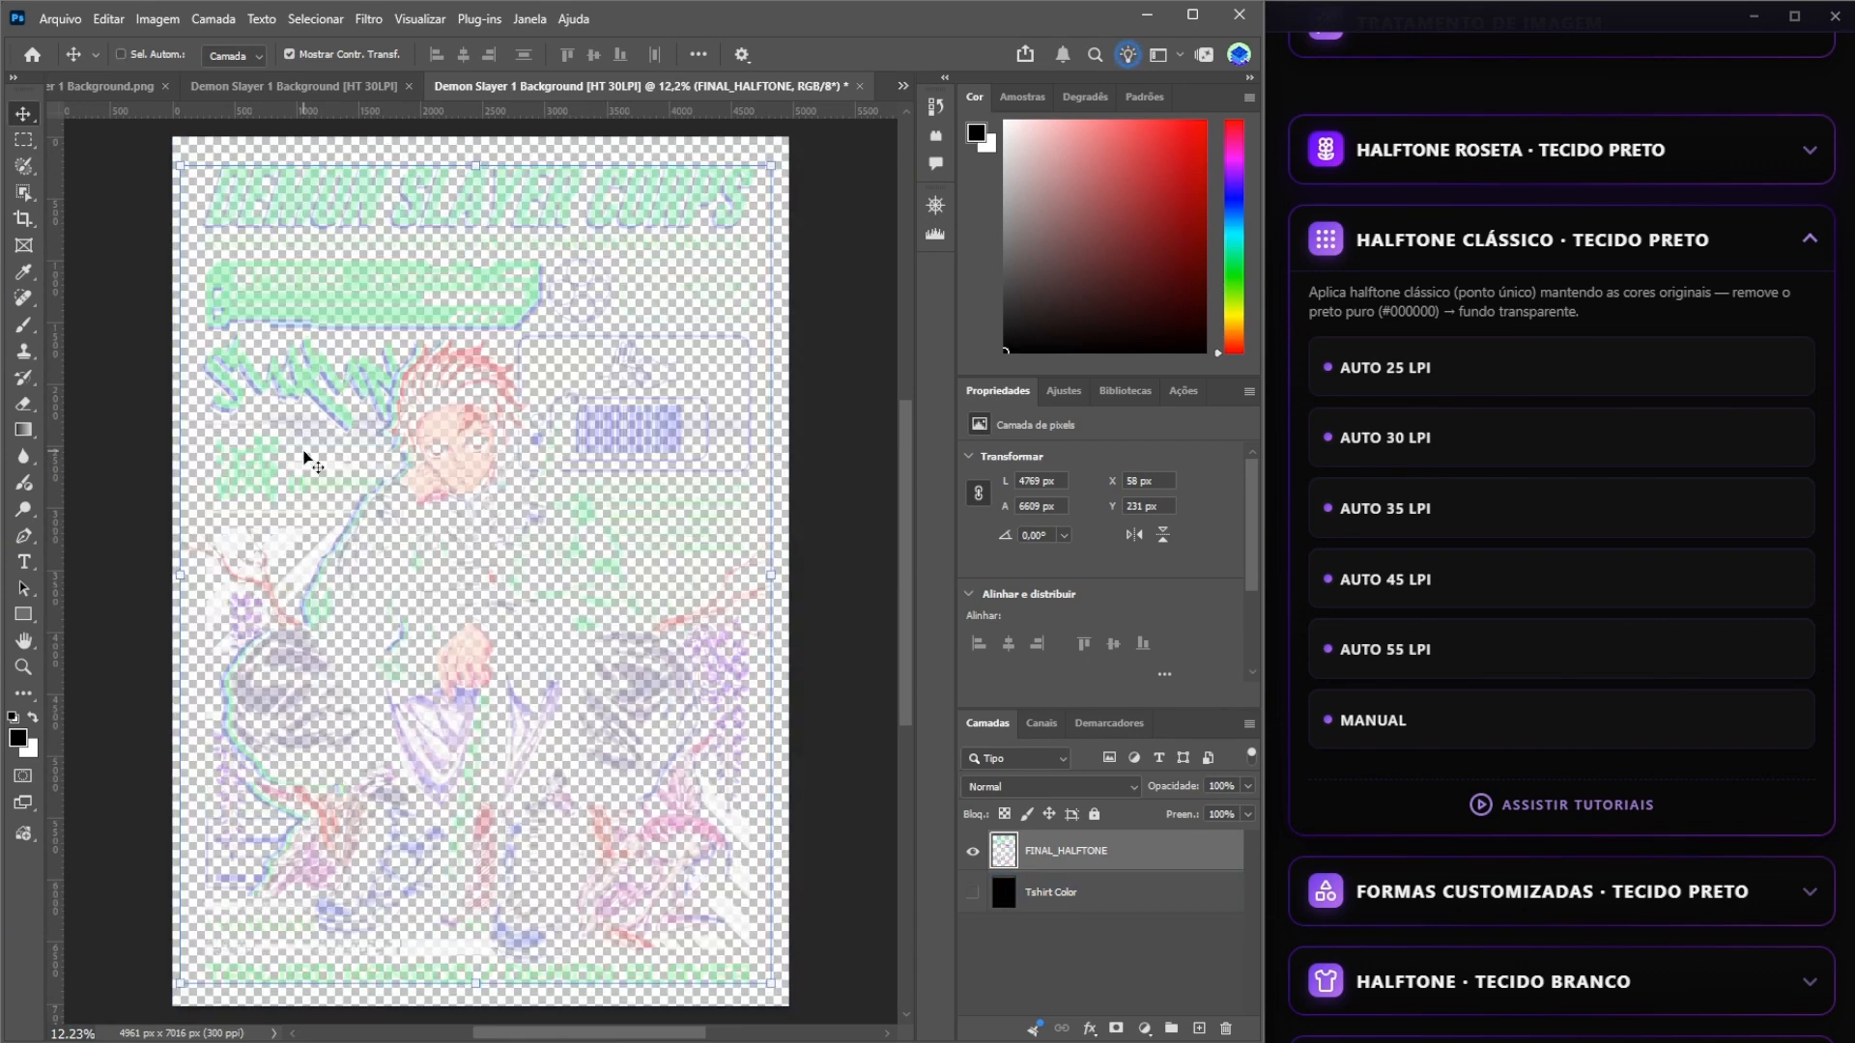
key("ctrl+plus")
key("ctrl+plus")
key("ctrl+plus")
left_click_drag(303, 450, 573, 581)
left_click_drag(433, 503, 483, 557)
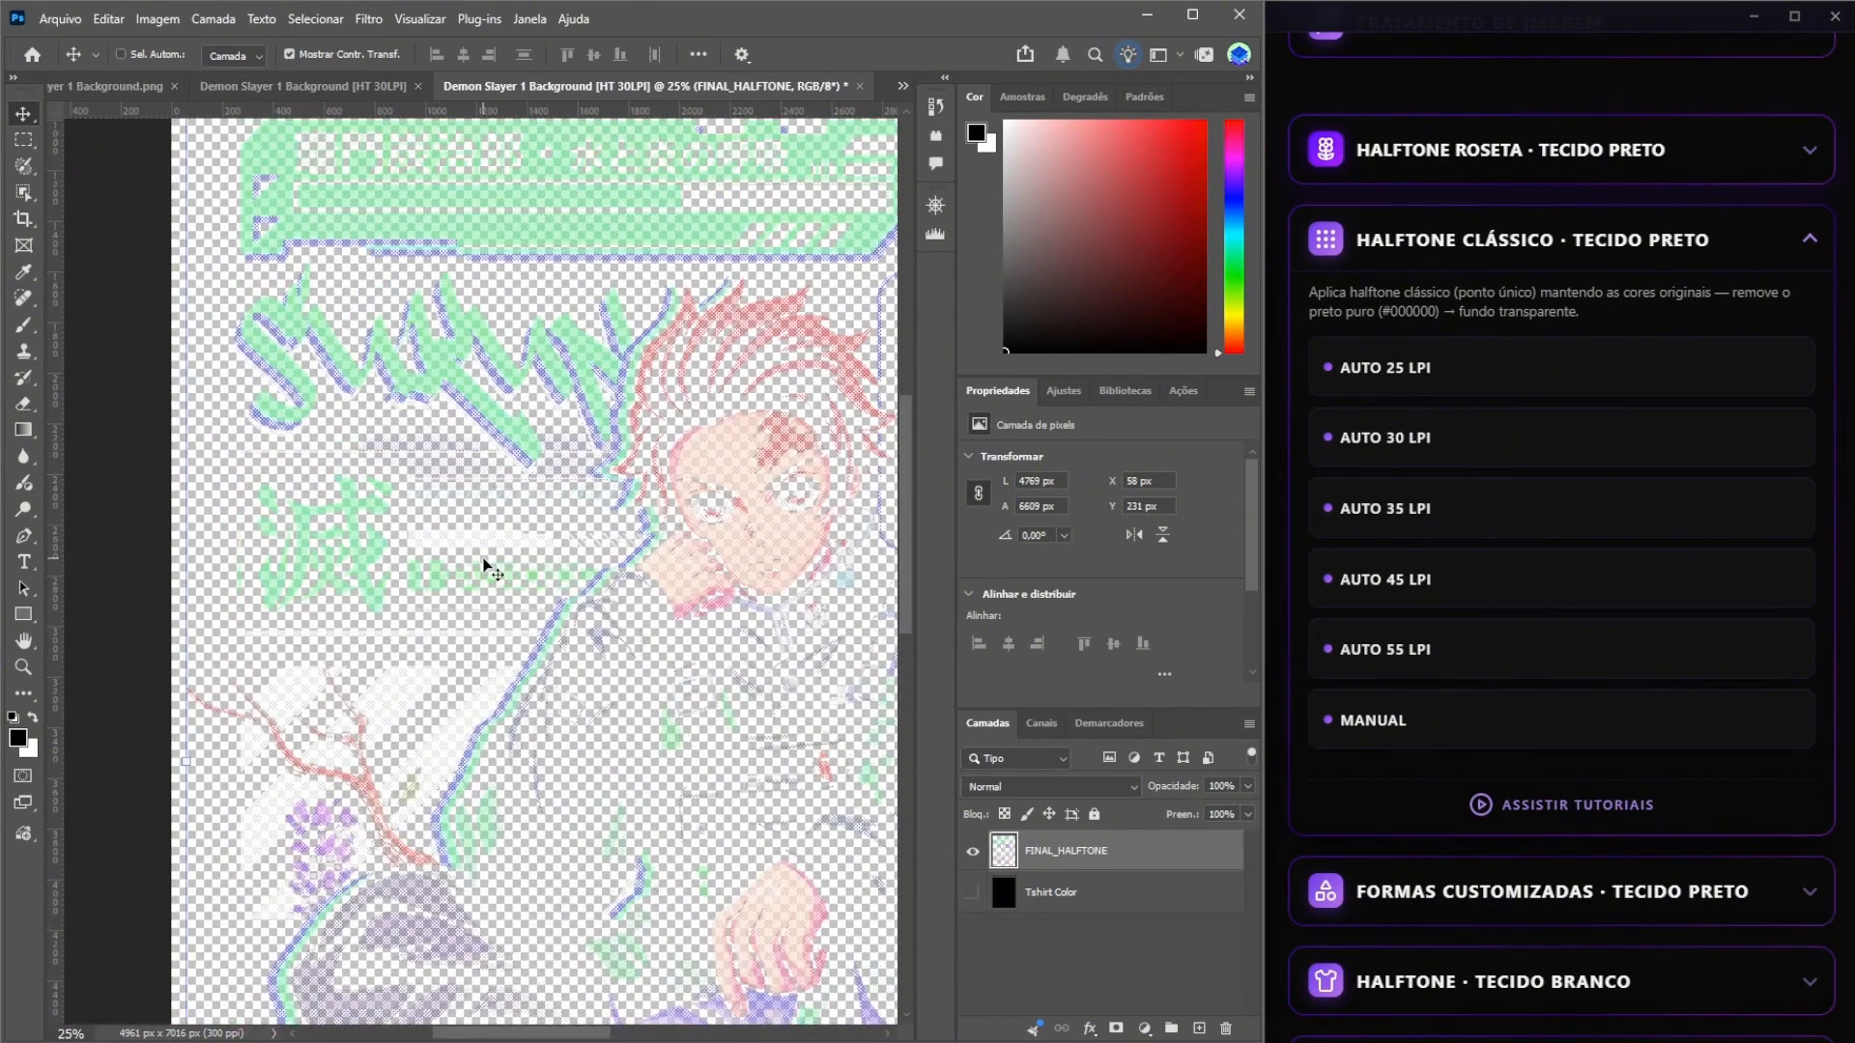
key("ctrl+plus")
left_click_drag(489, 798, 584, 160)
left_click_drag(613, 500, 568, 493)
scroll(596, 492, "up", 3)
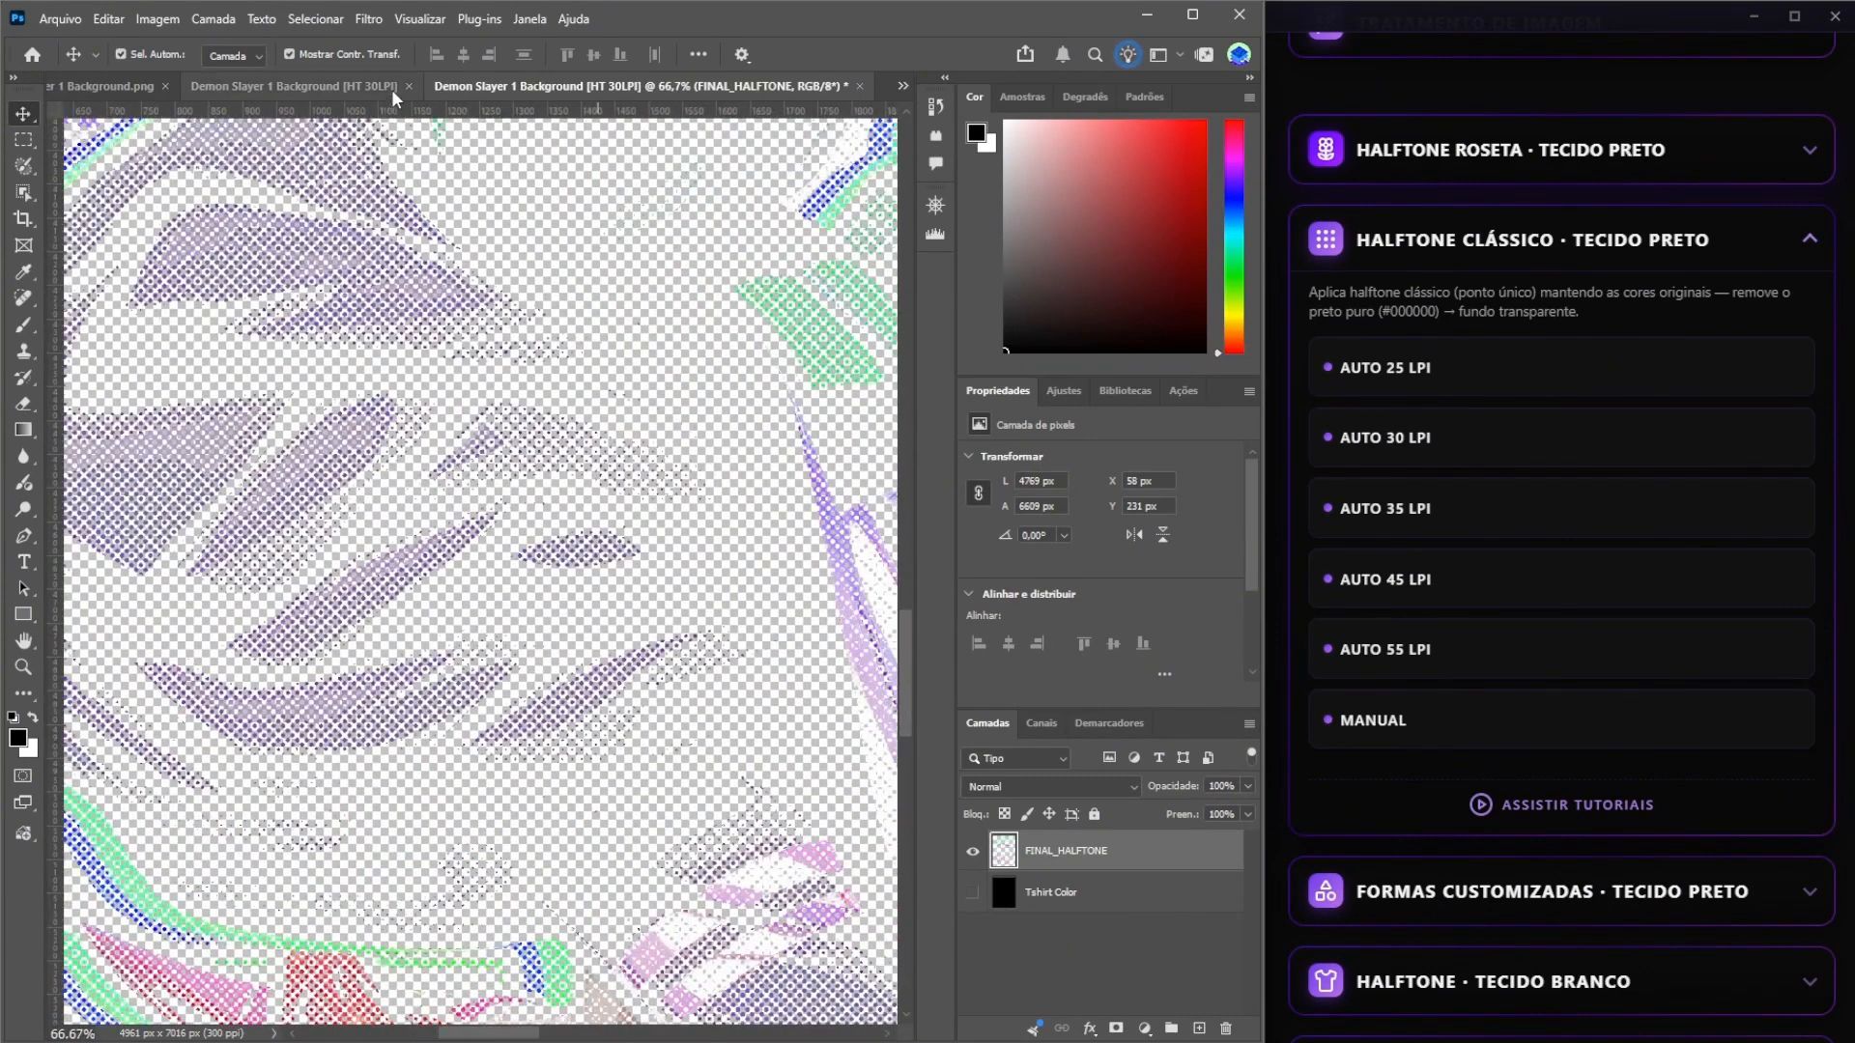
Hide the Tshirt Color layer in the first halftone document and examine the purple trousers' dots at 100%.
left_click(392, 89)
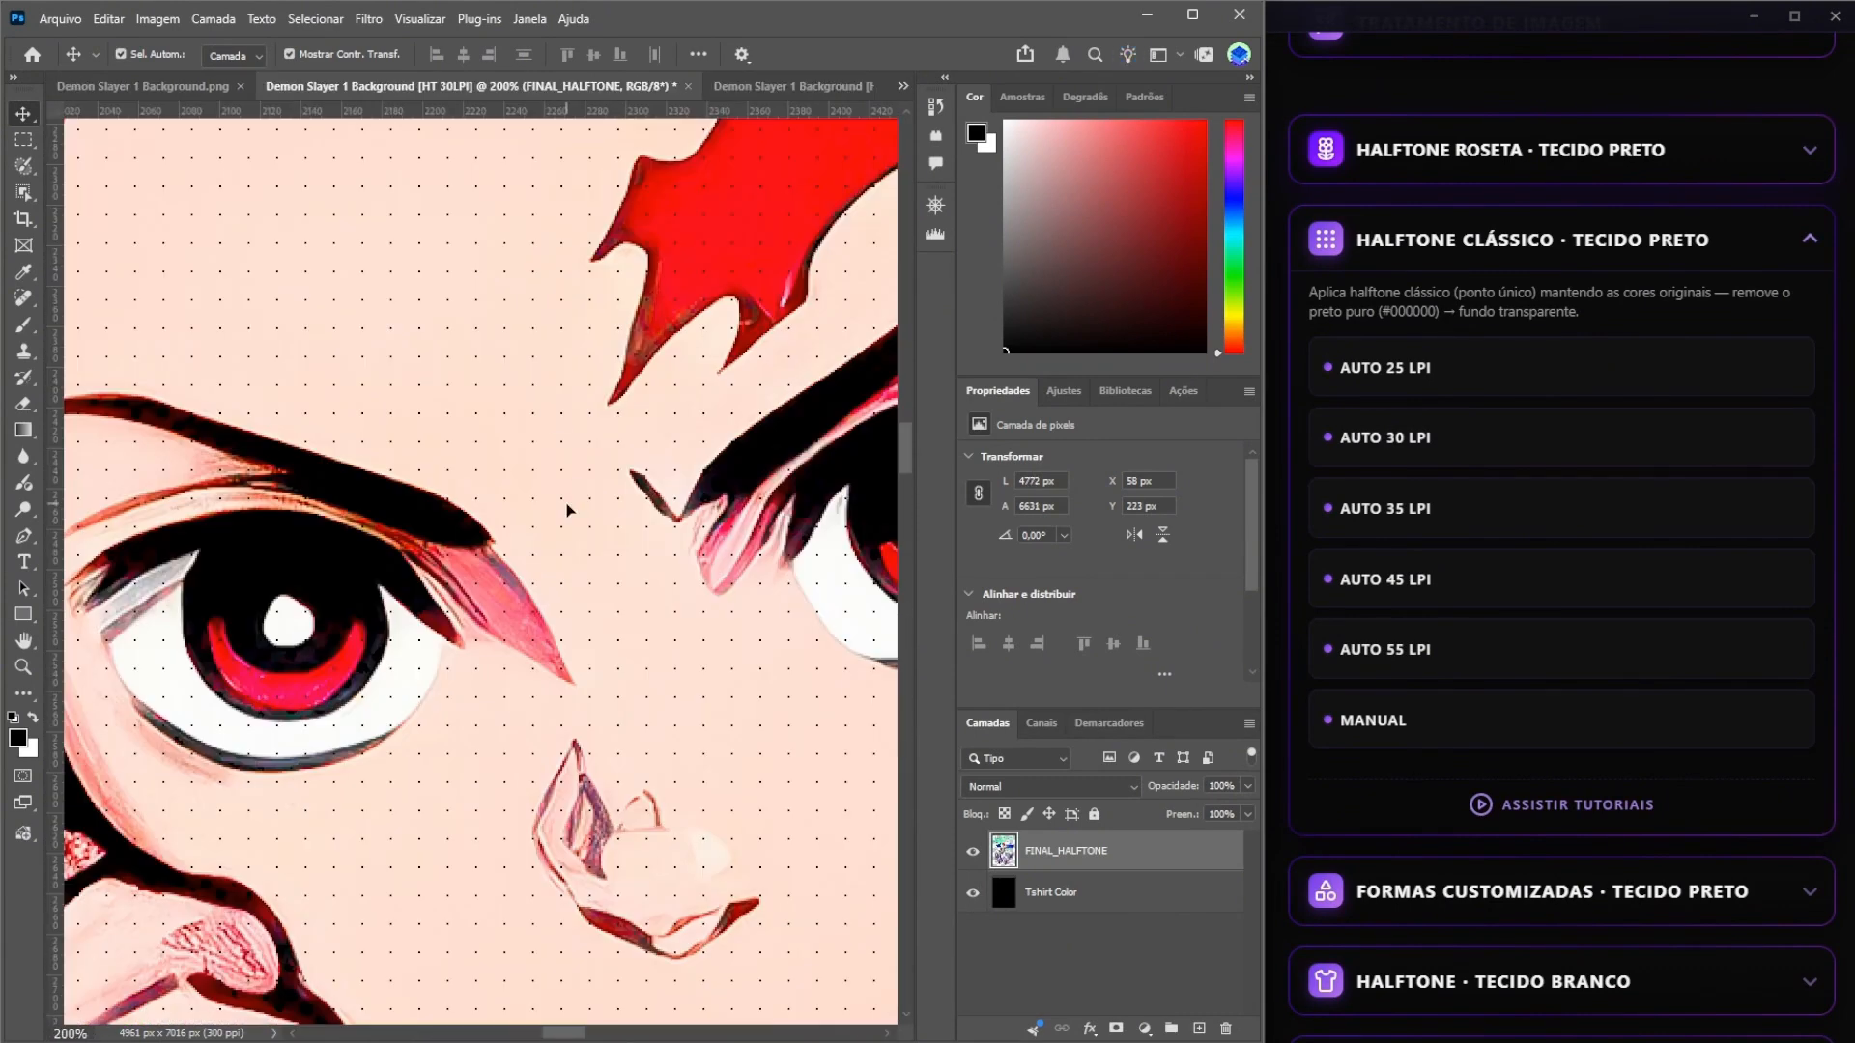
scroll(570, 514, "down", 3)
scroll(568, 507, "down", 1)
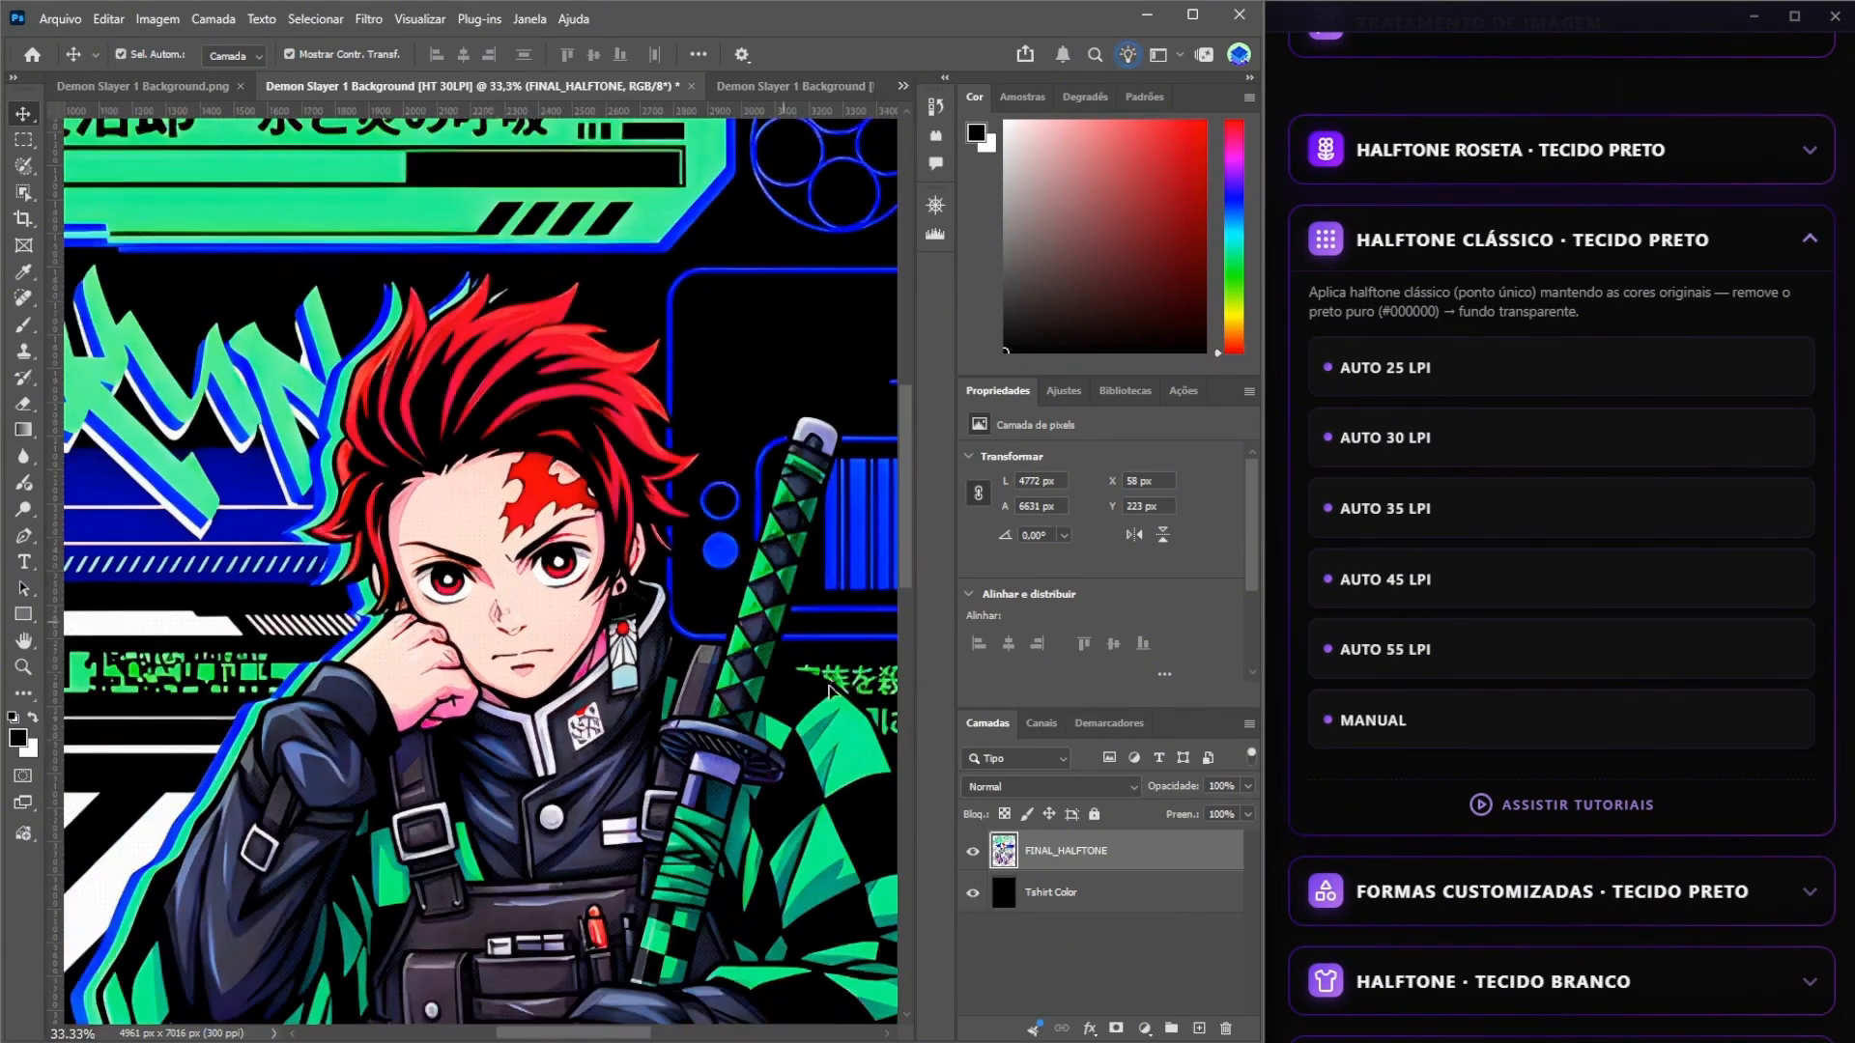
left_click(972, 893)
left_click_drag(454, 802, 696, 297)
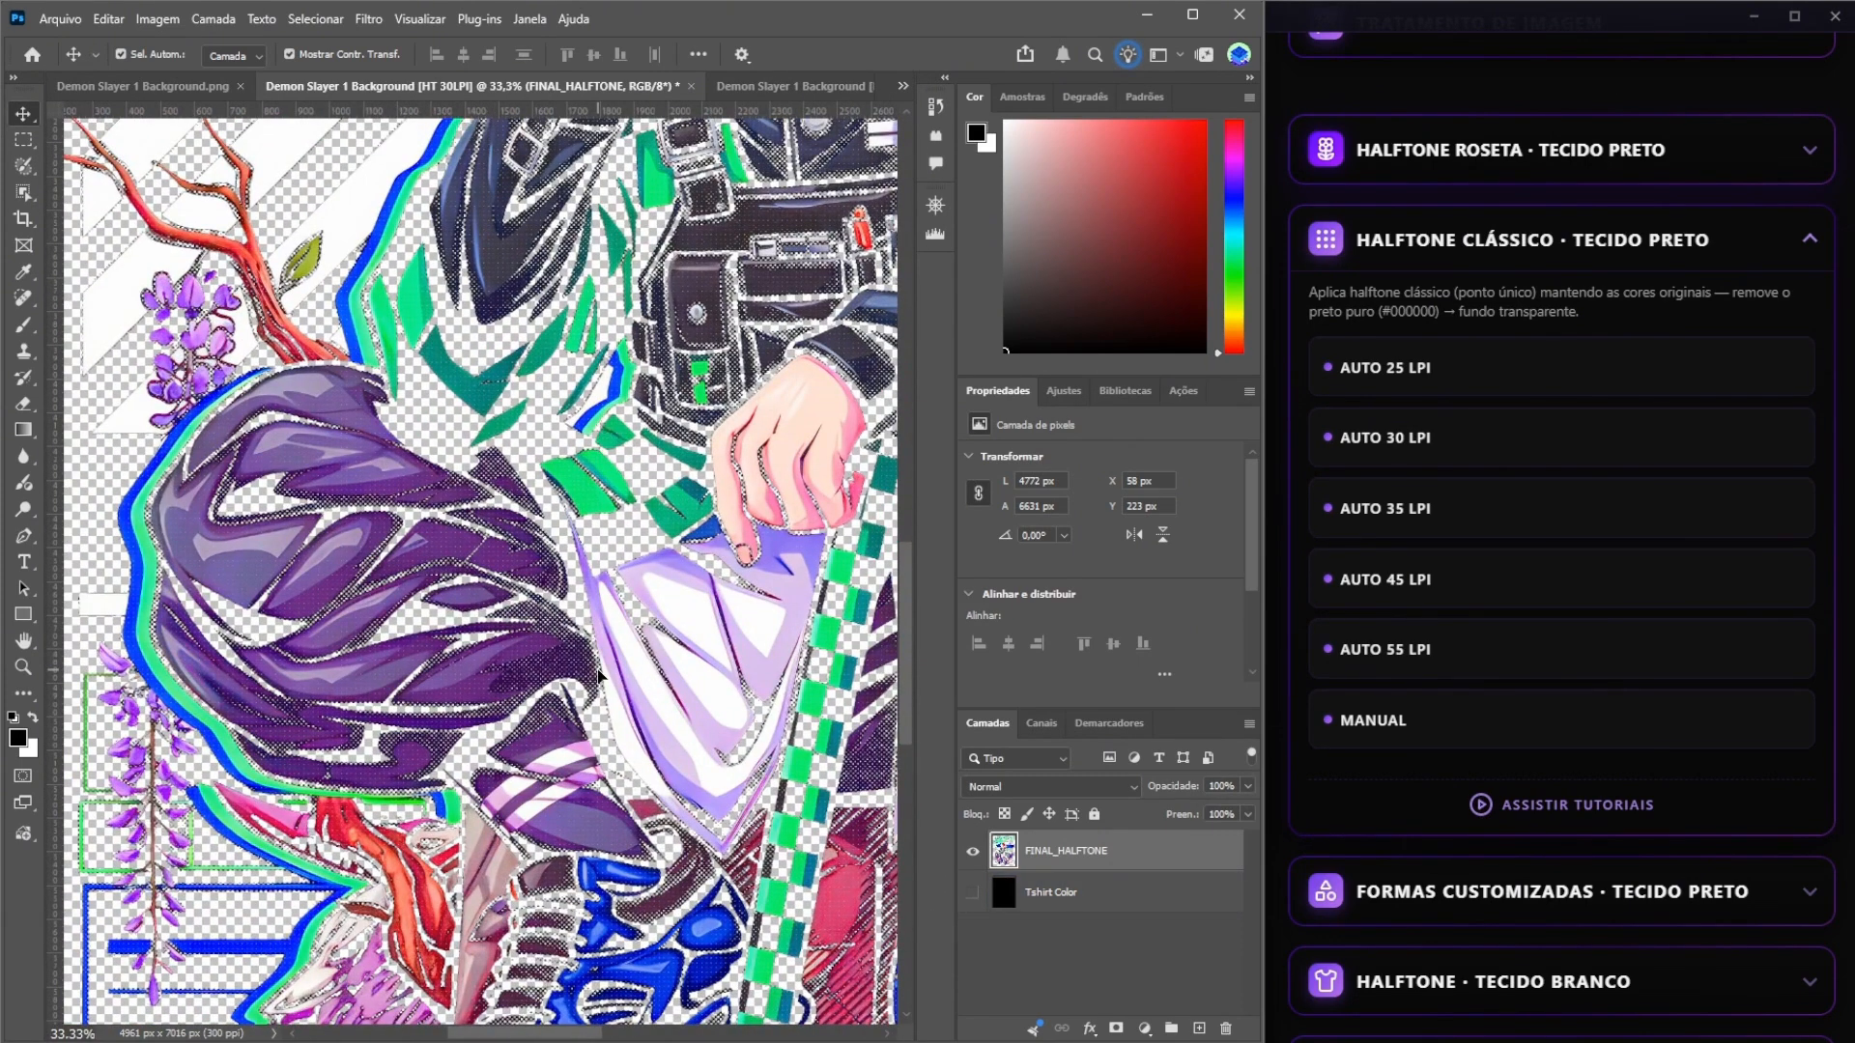
scroll(599, 677, "up", 4)
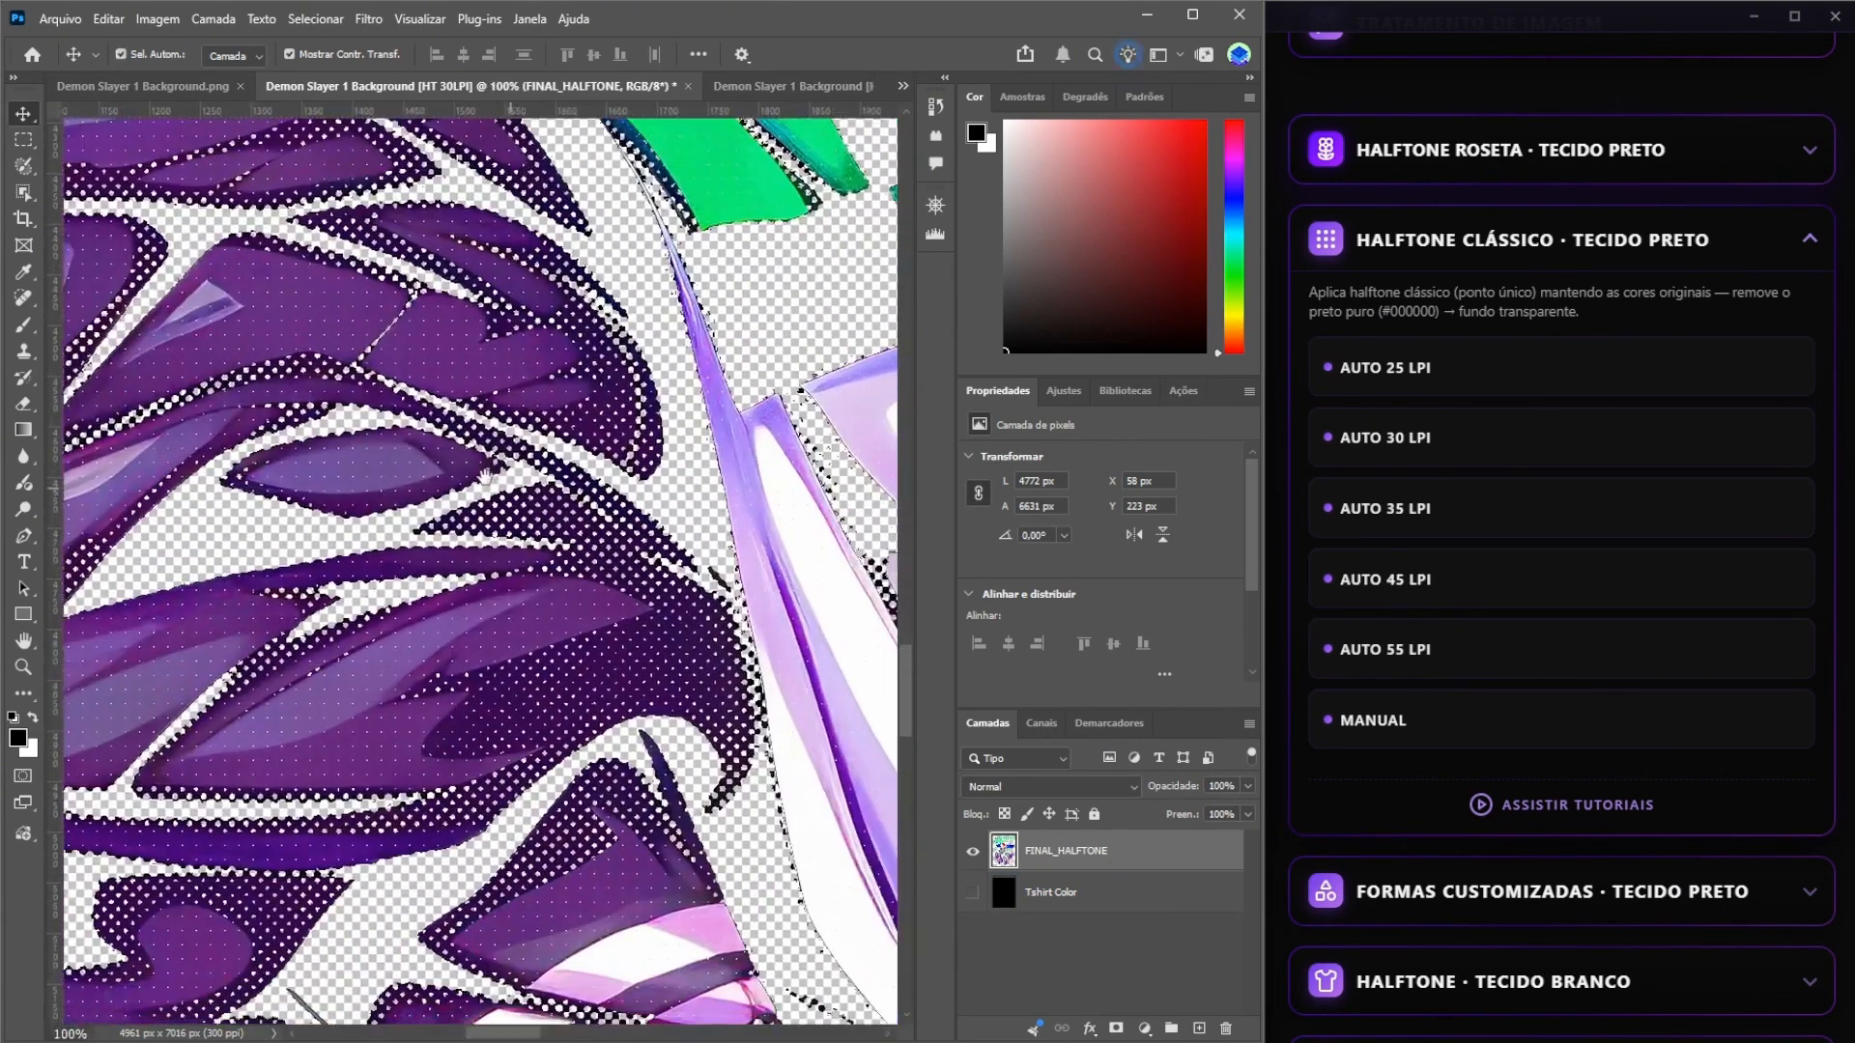
left_click_drag(485, 476, 438, 462)
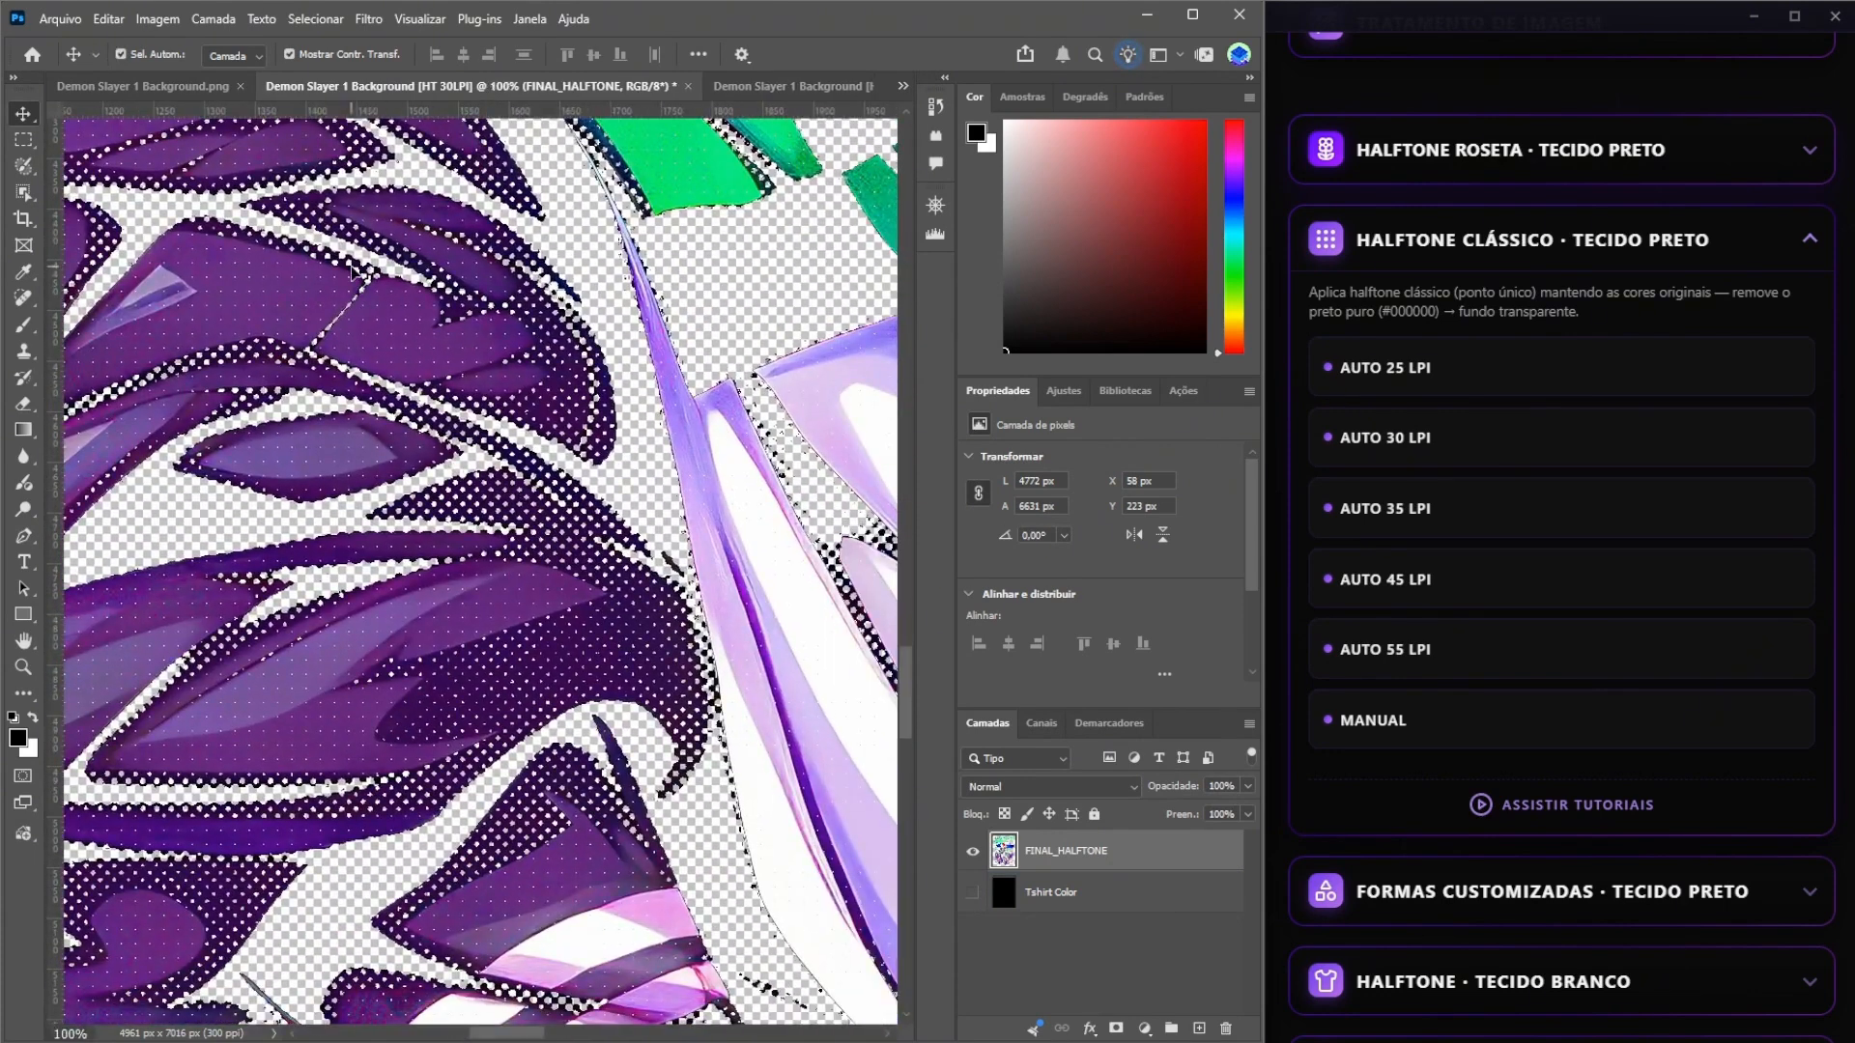
key("ctrl+0")
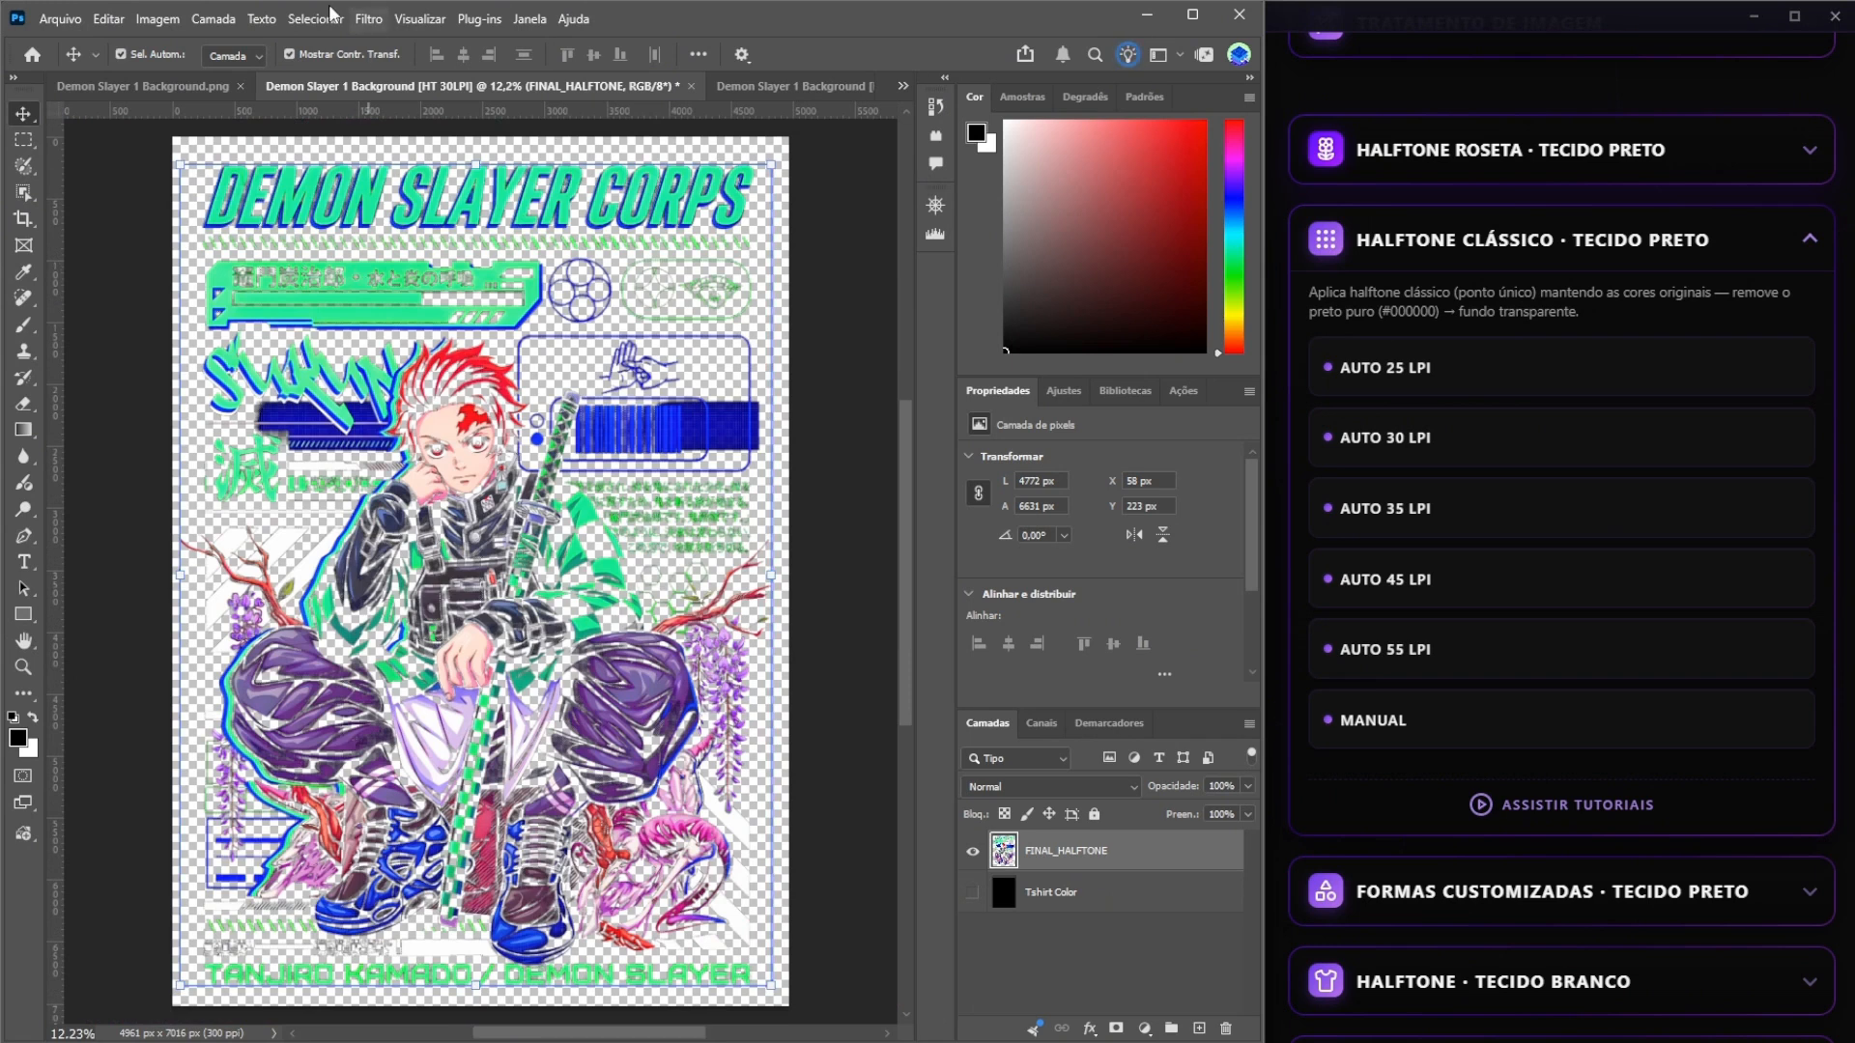
Generate a manual classic halftone from the original PNG with 30 LPI, shadow cleanup 30, highlight texture 30 and a 45-degree angle.
left_click(179, 84)
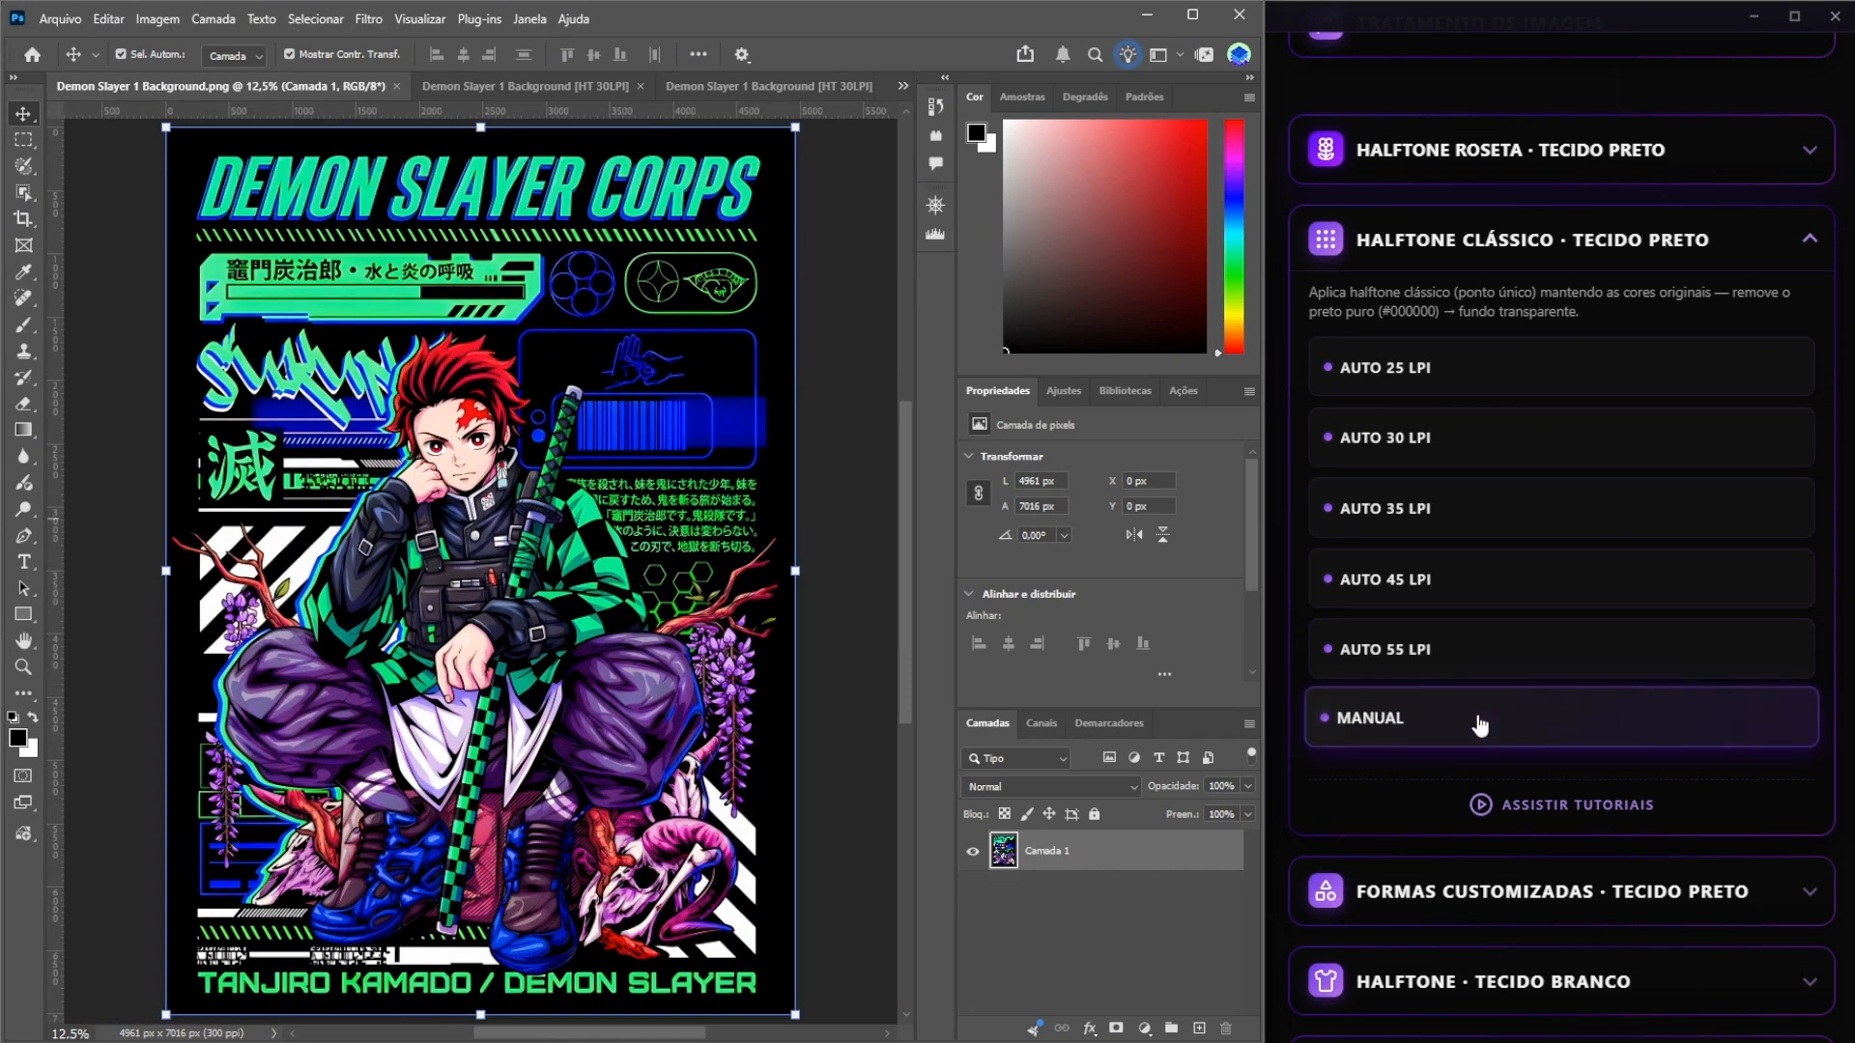
left_click(1429, 717)
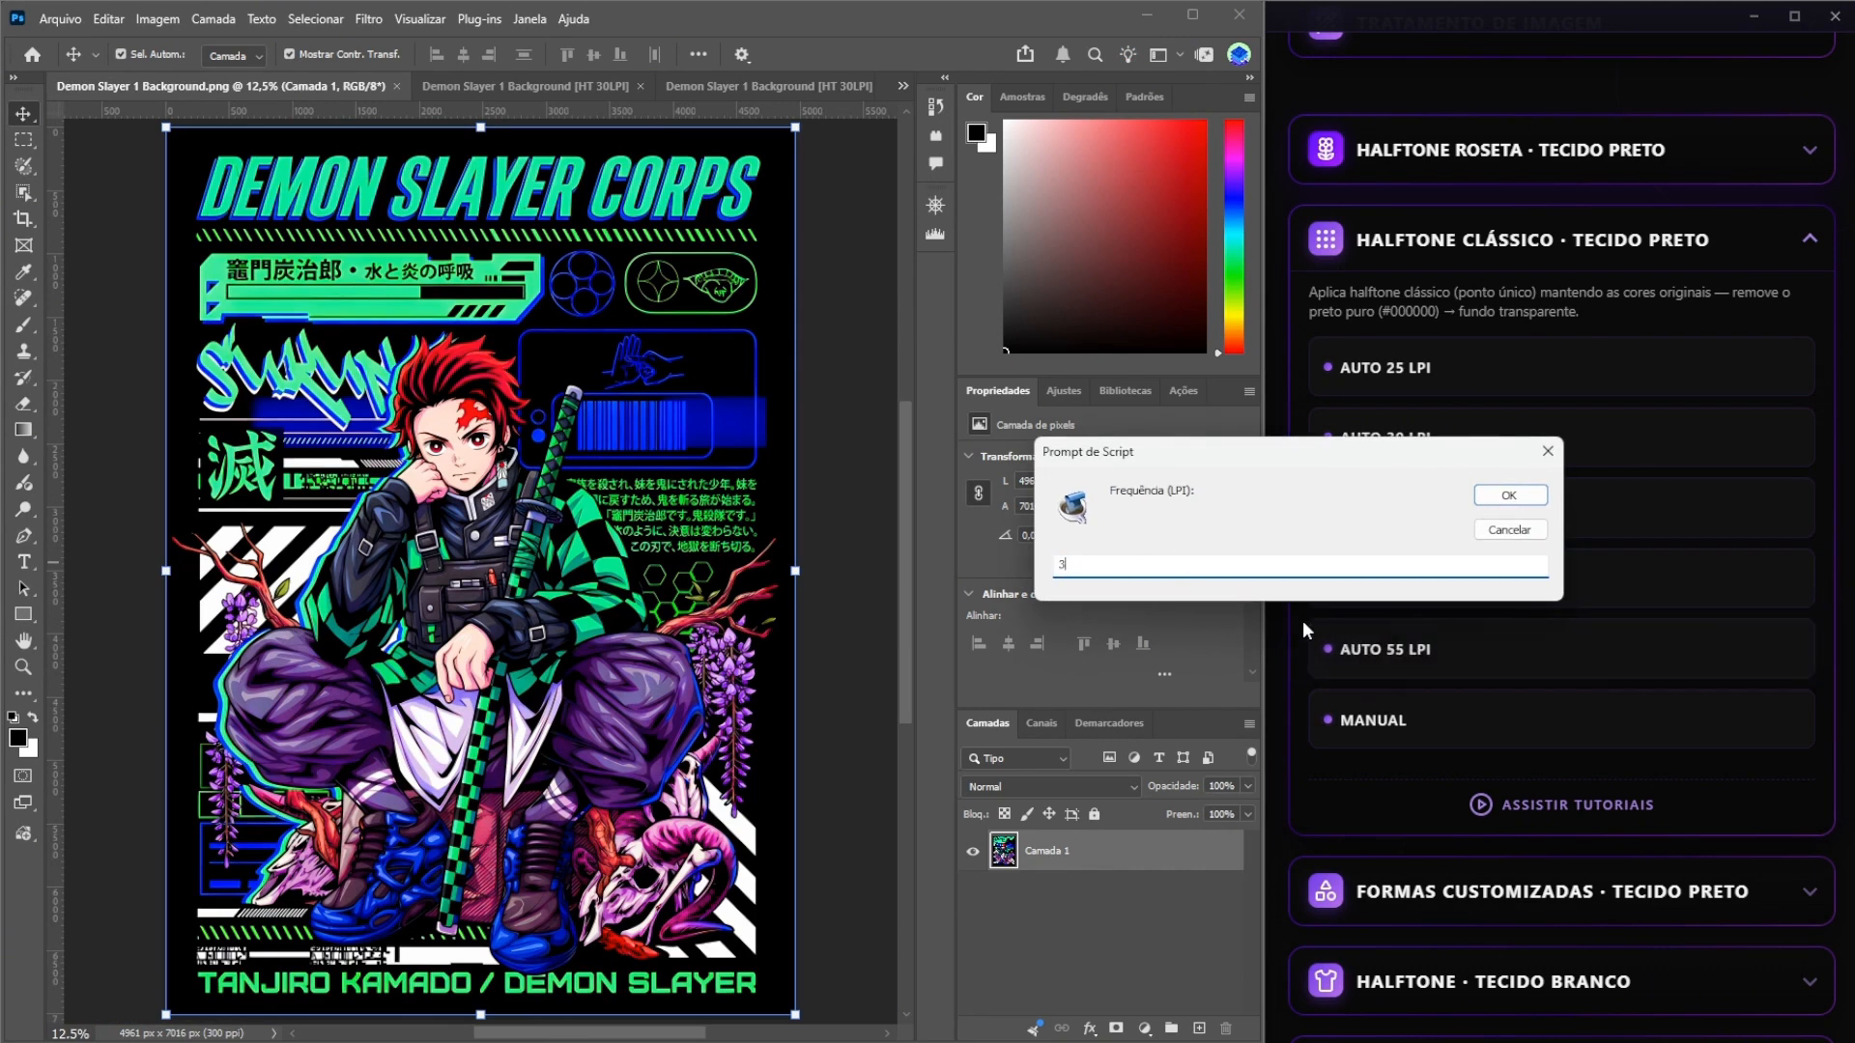
key("Return")
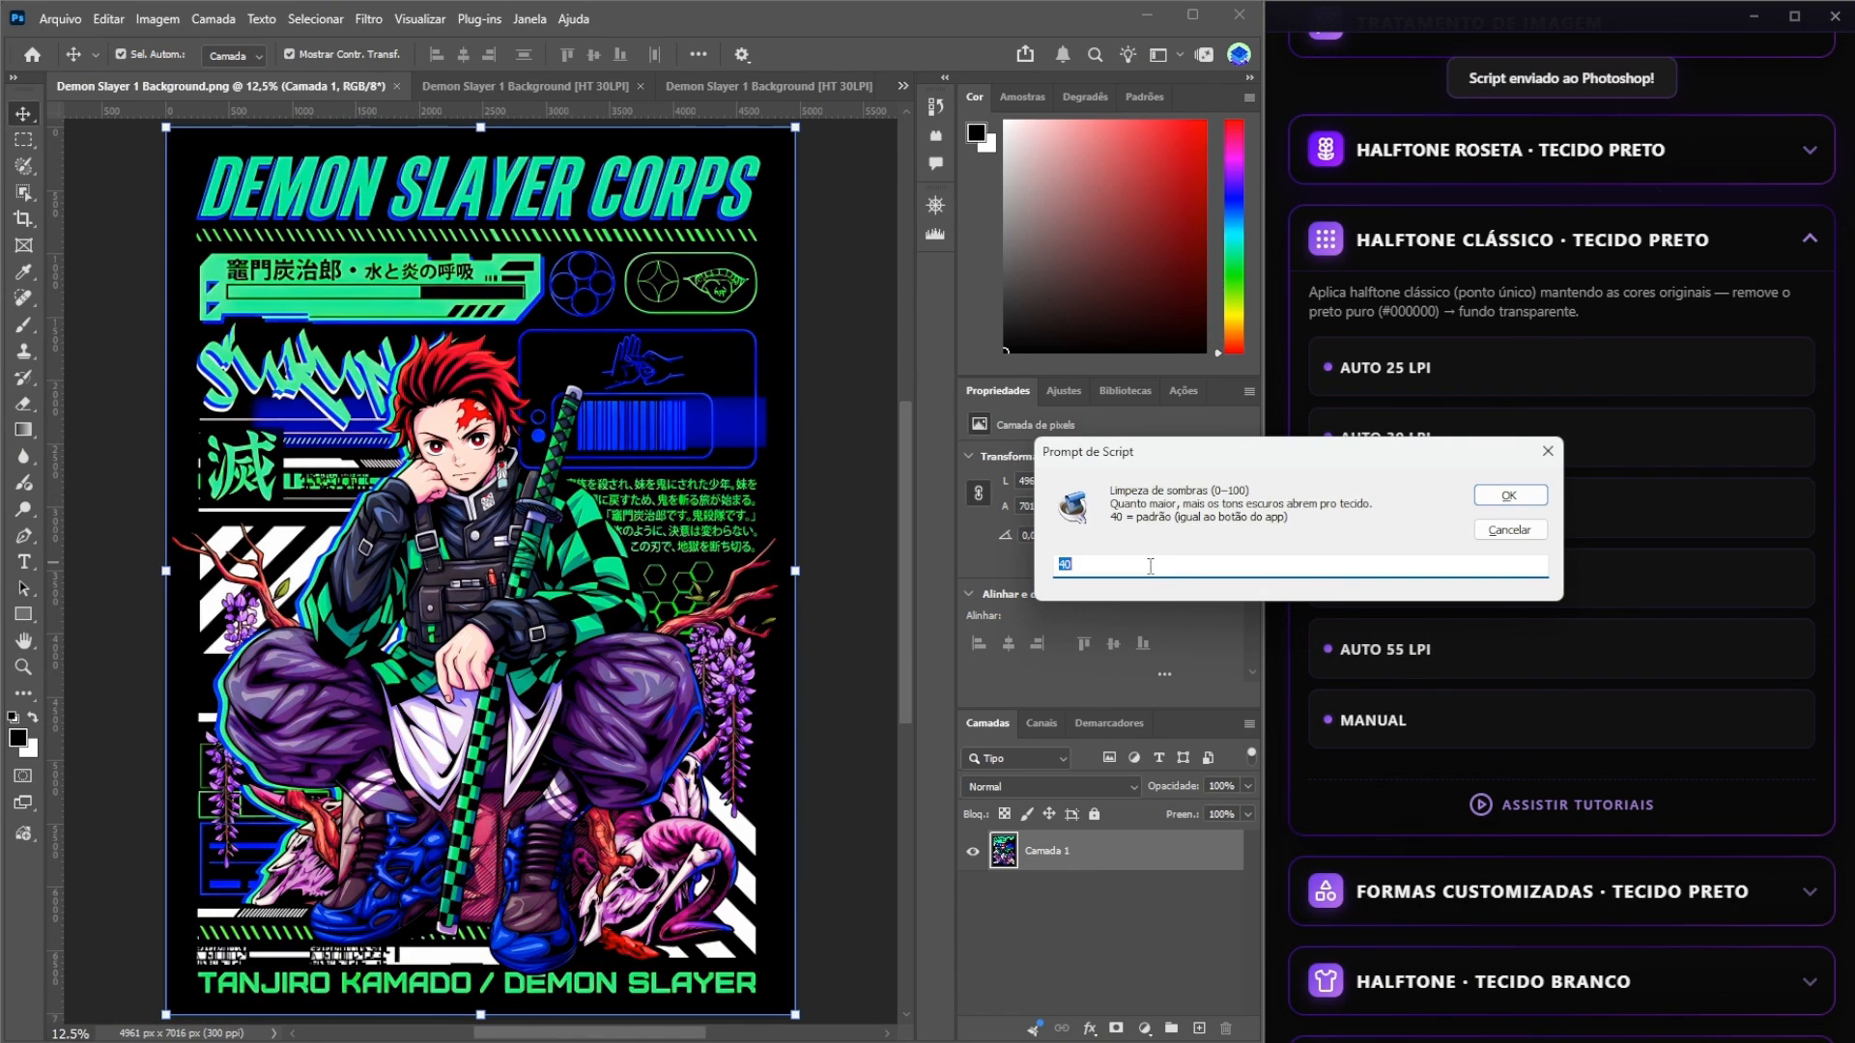
type("30")
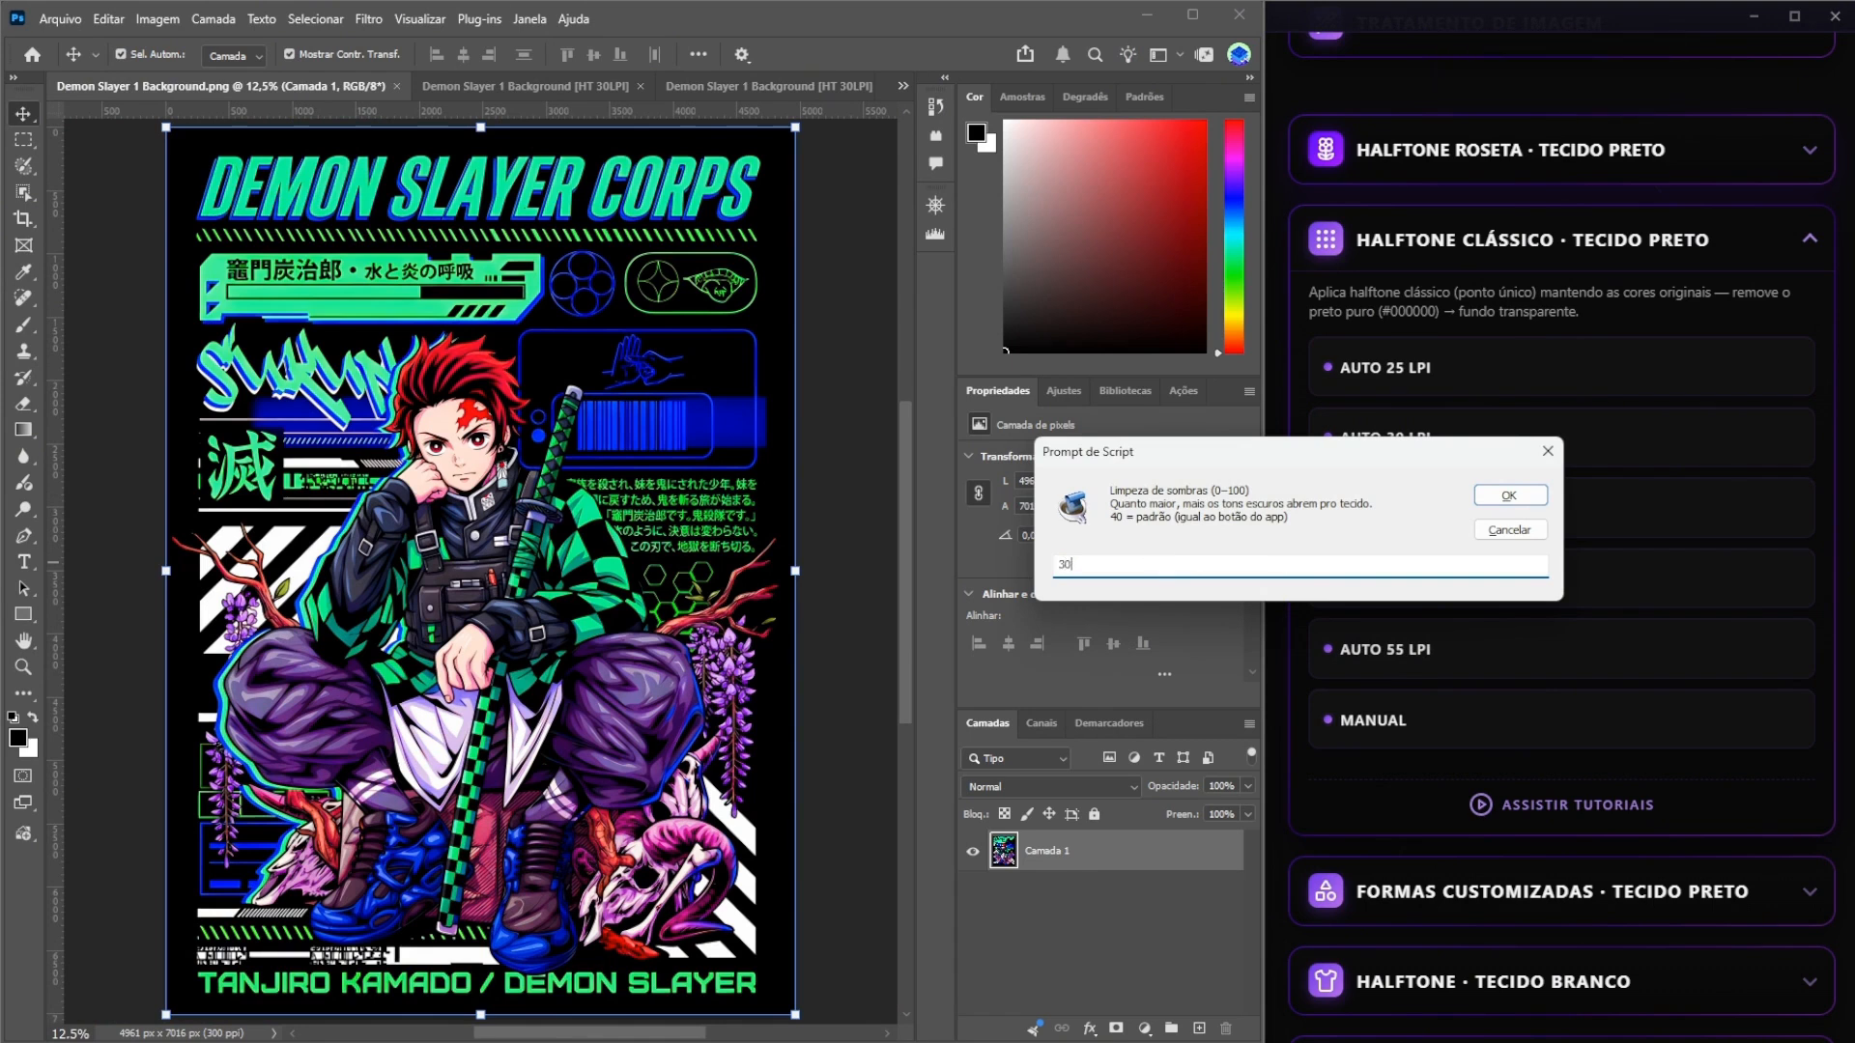
left_click(1480, 498)
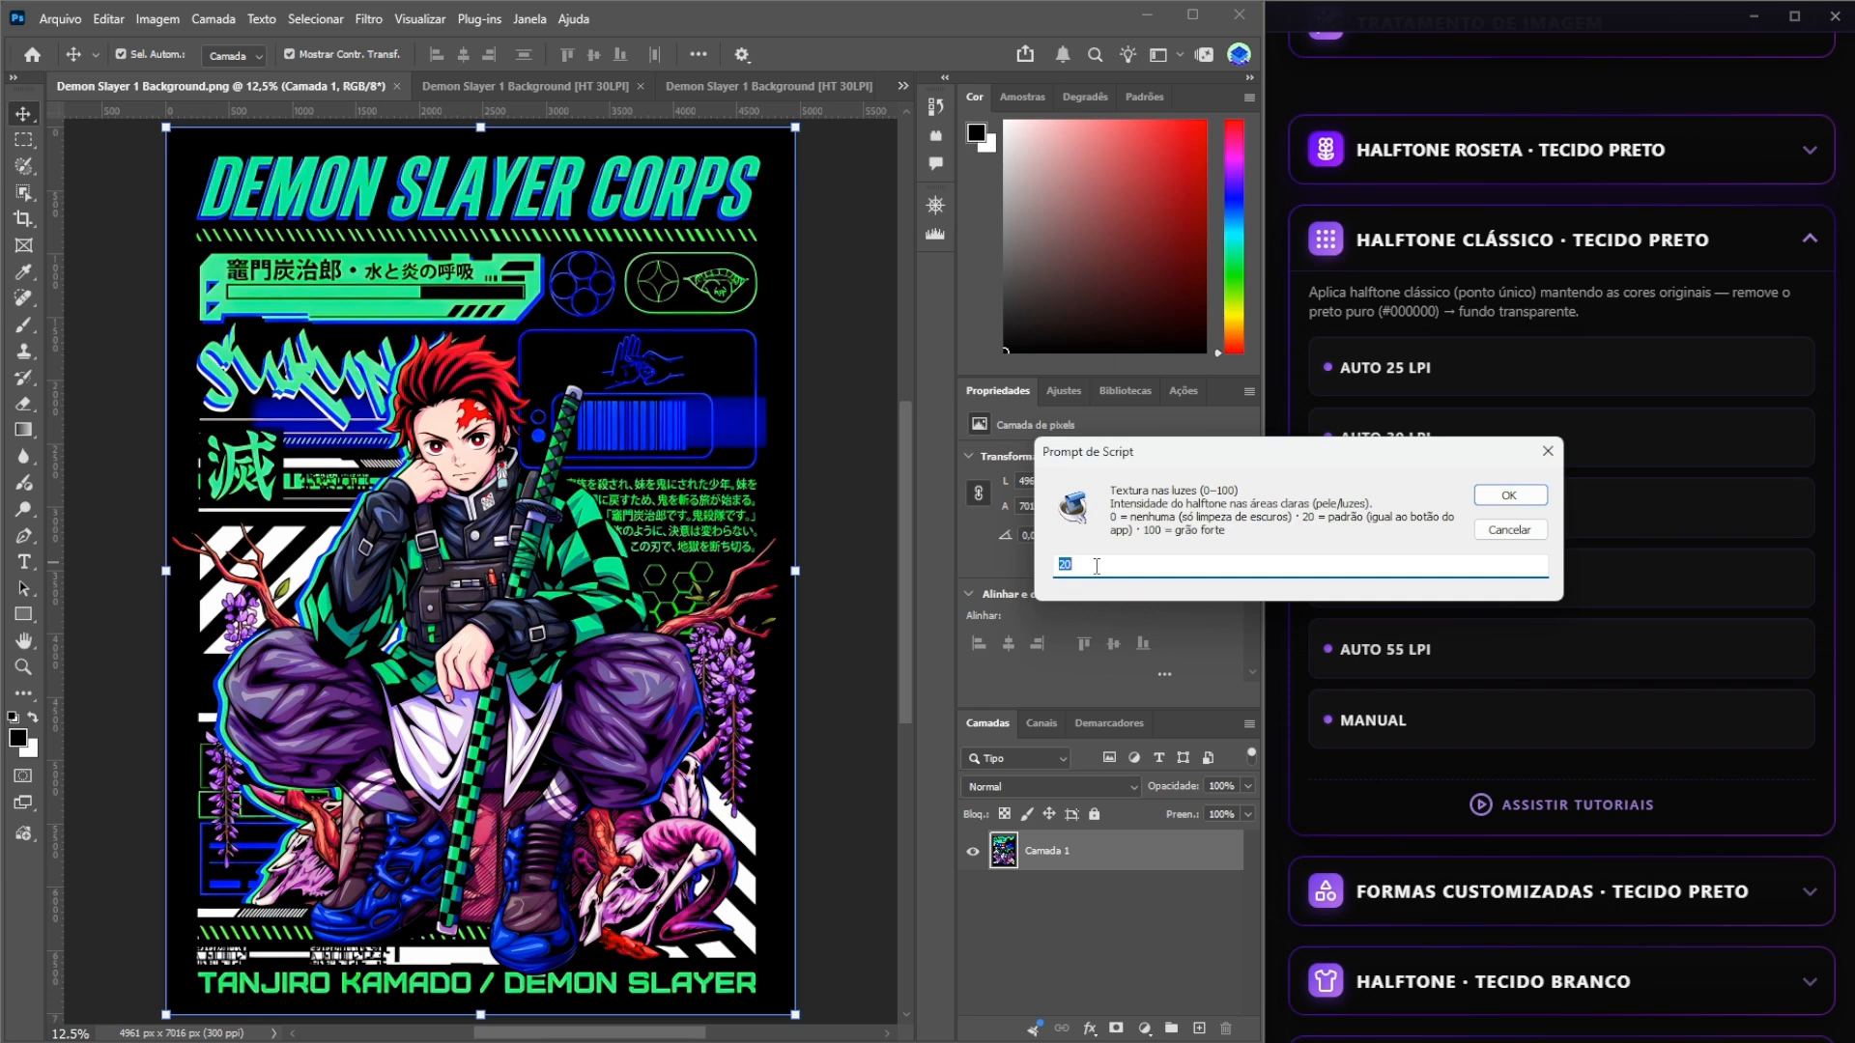
type("30")
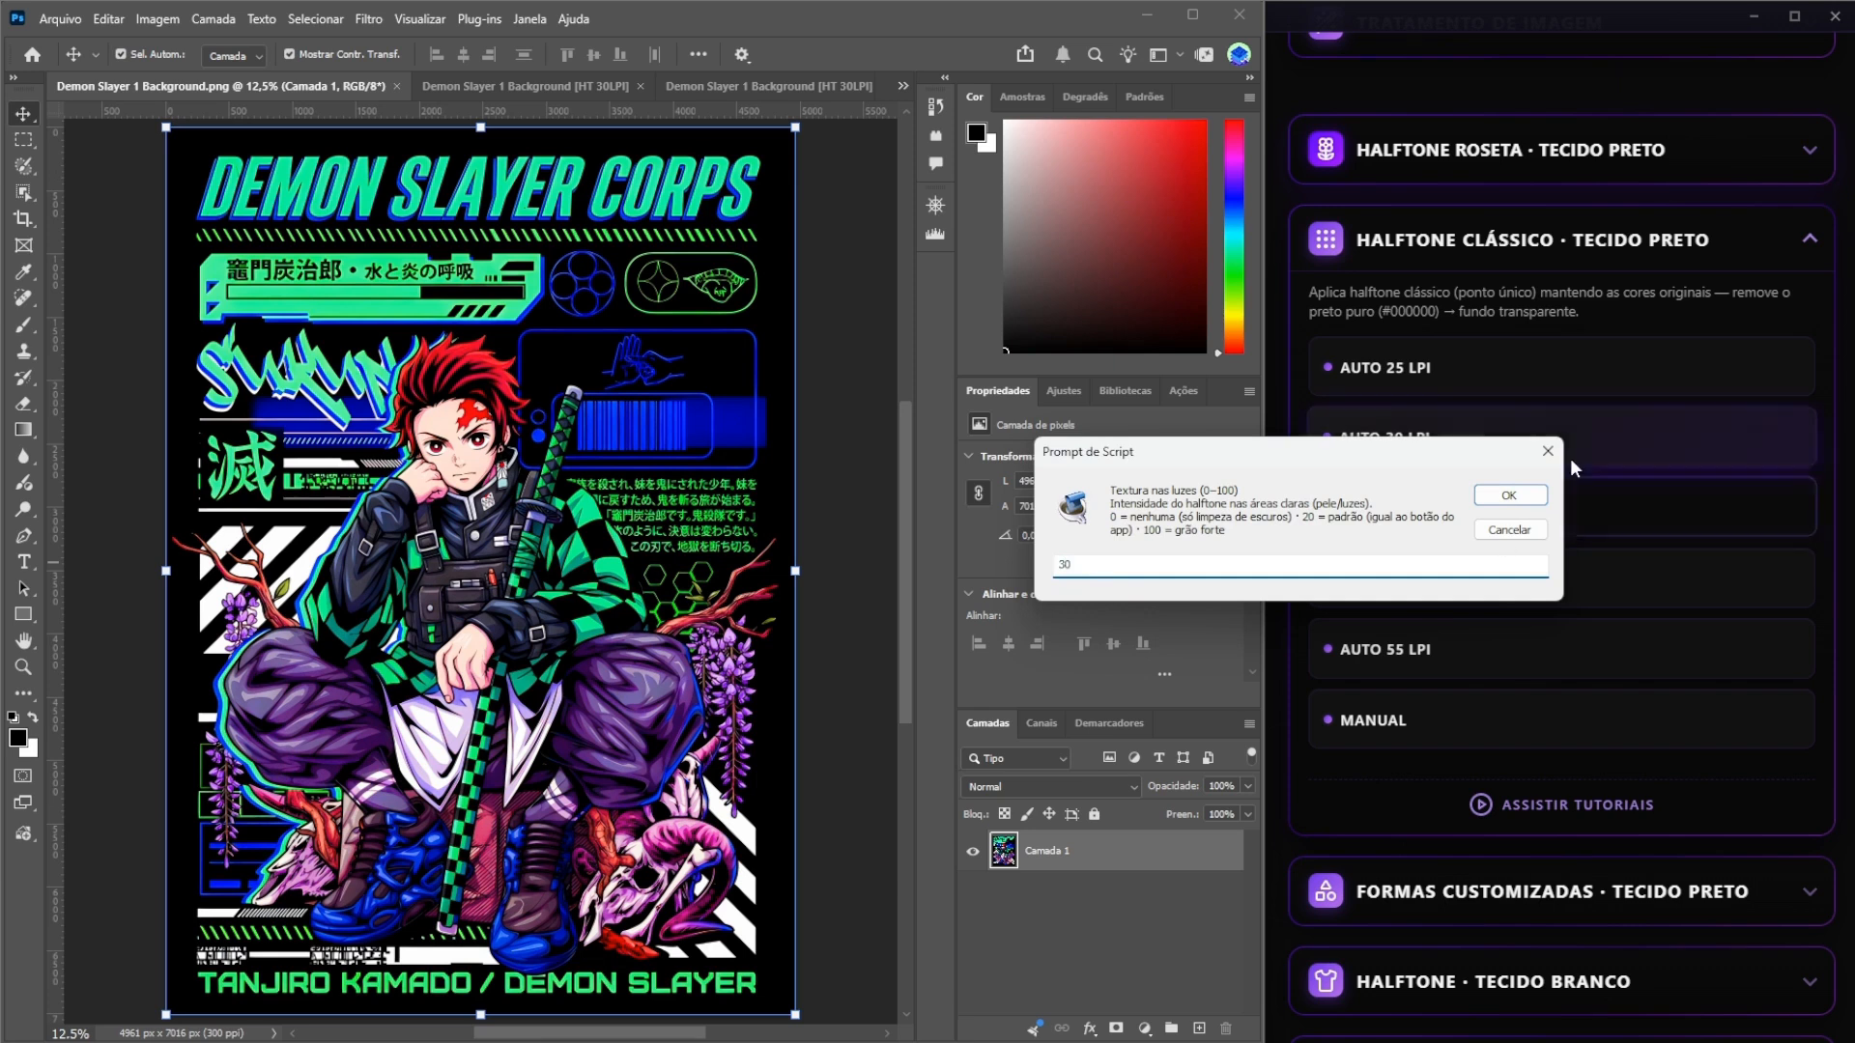
left_click(1532, 494)
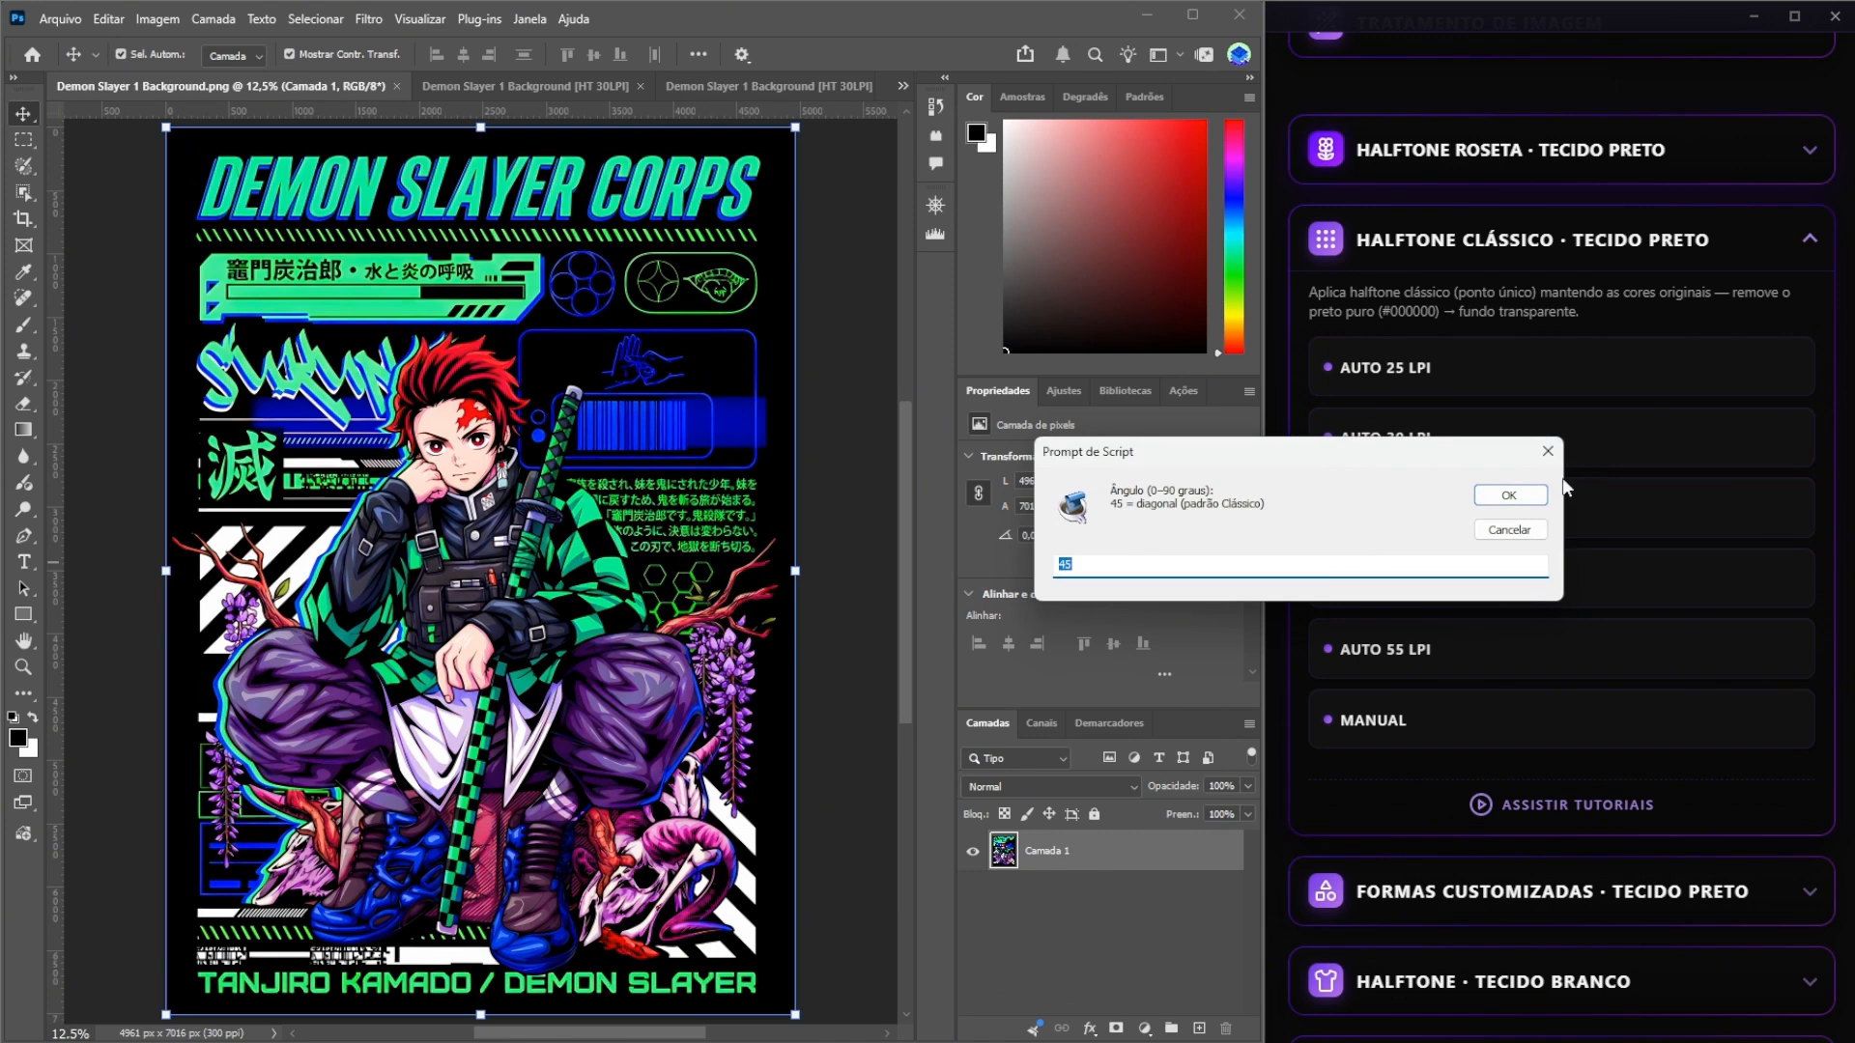
left_click(1510, 494)
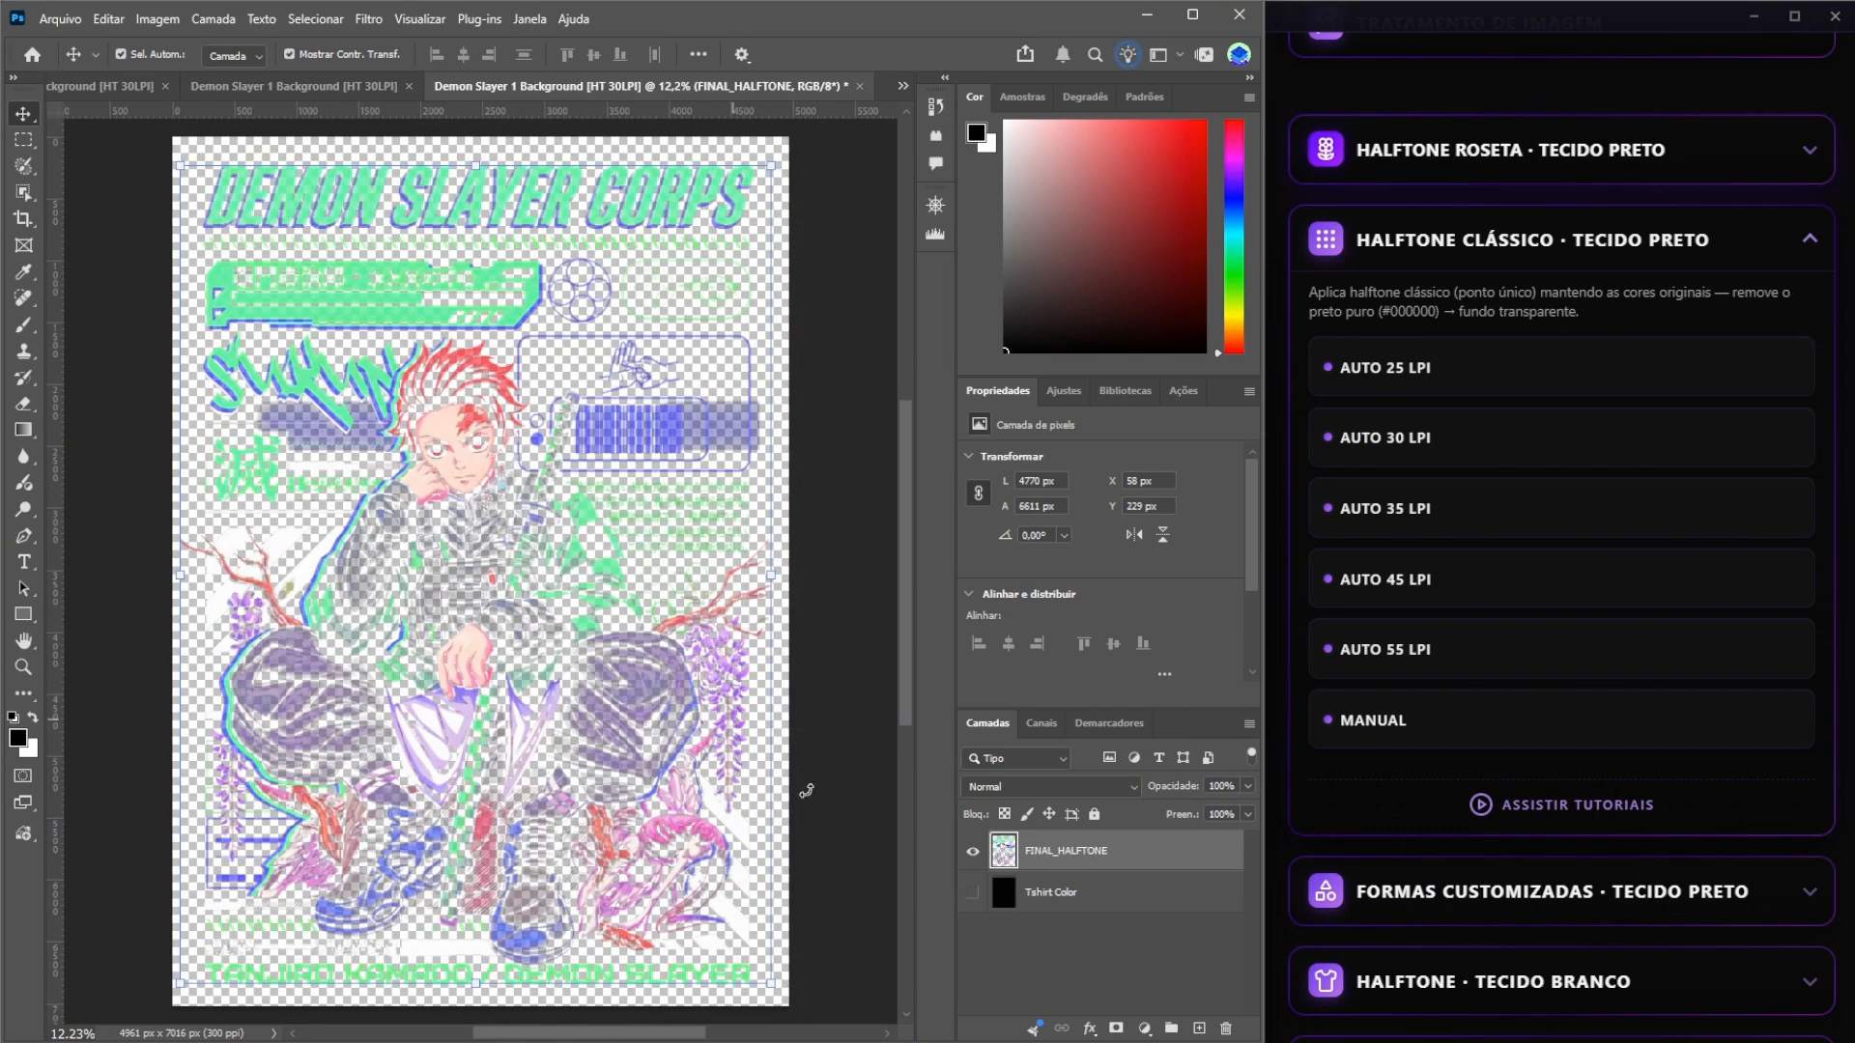
Show the Tshirt Color layer in the new halftone document and examine the dots on the clothing and face up to 100%.
left_click(971, 893)
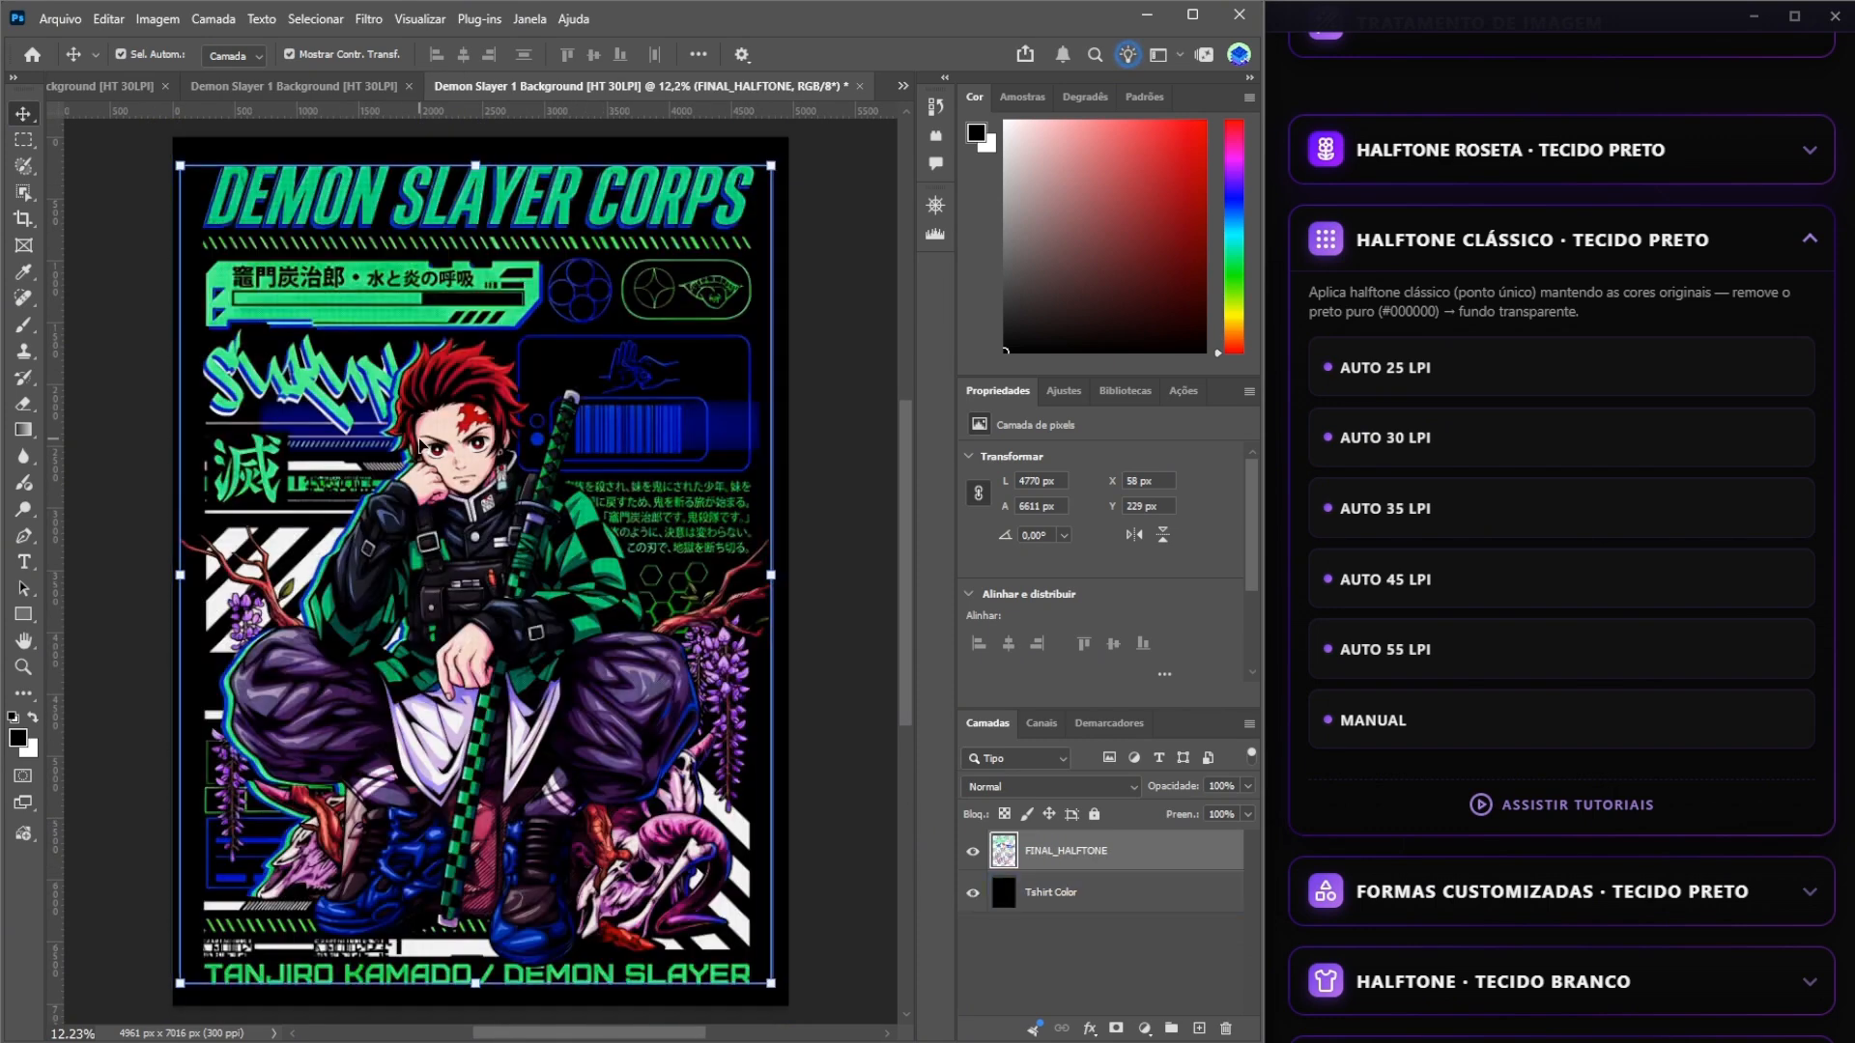
scroll(421, 441, "up", 5)
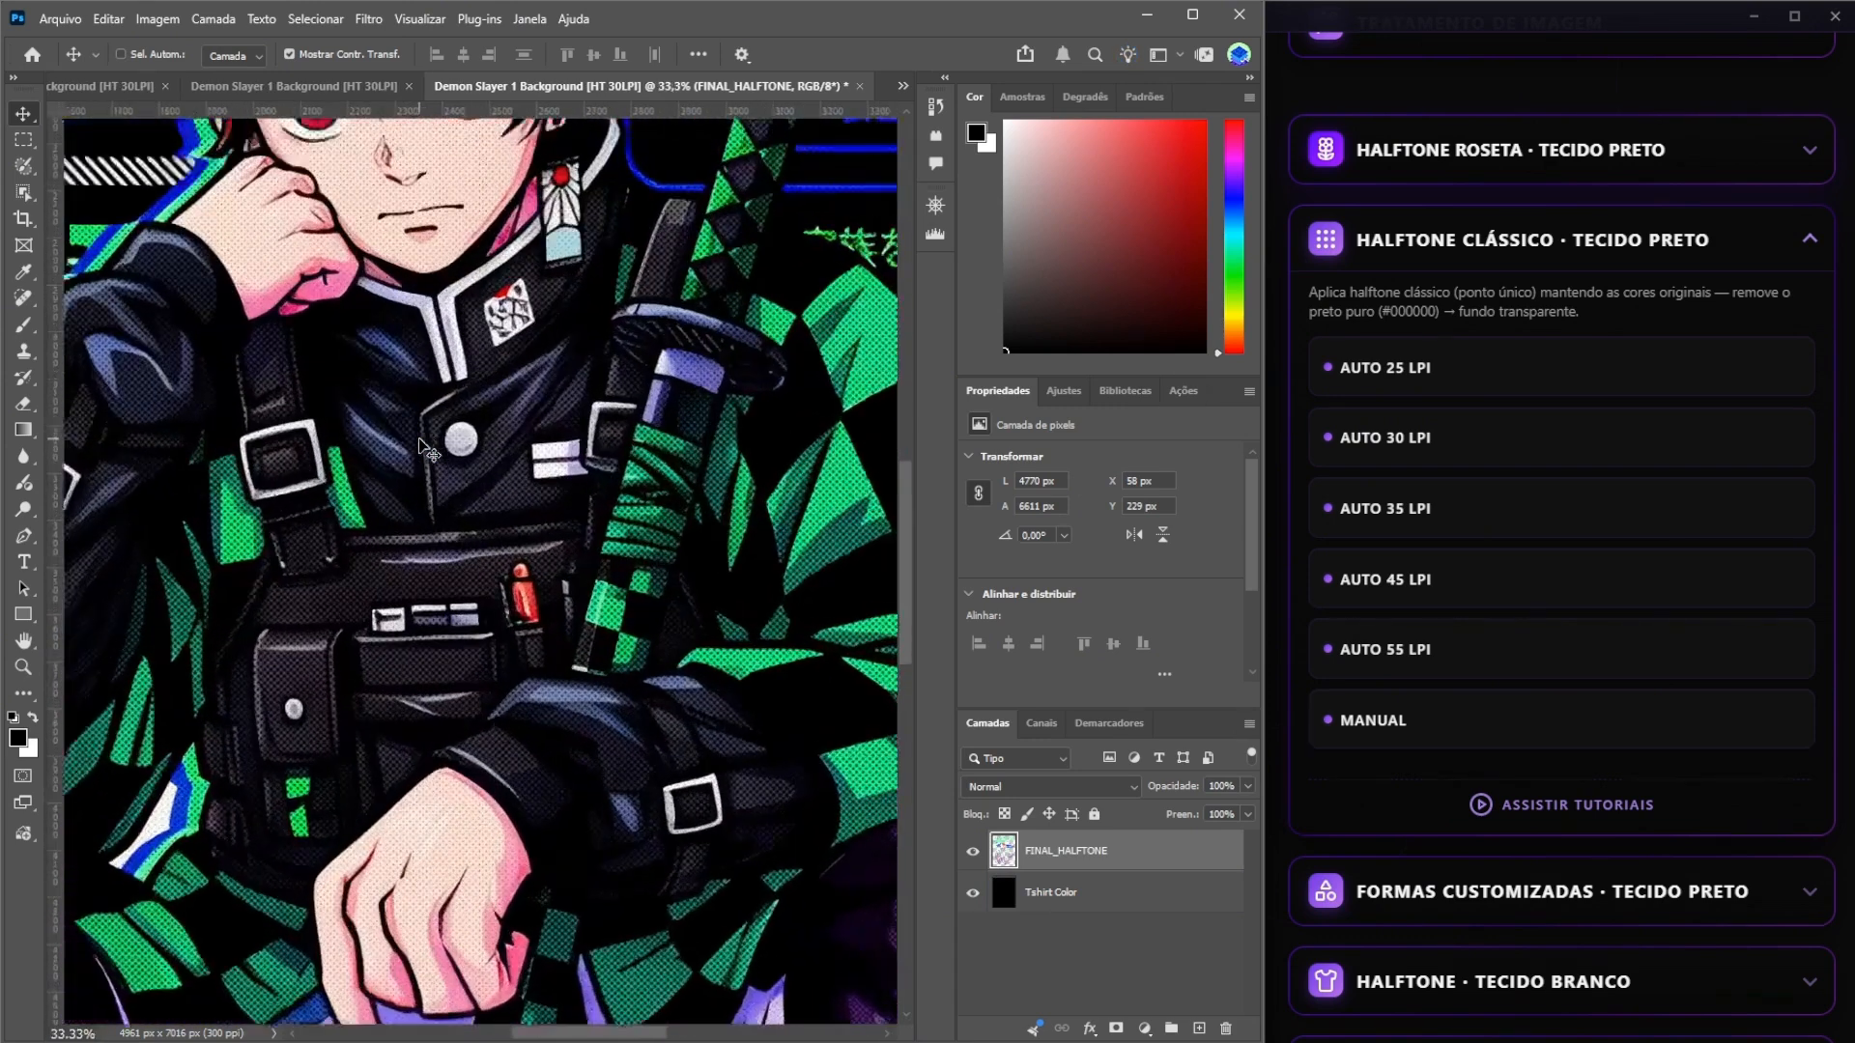
left_click_drag(419, 439, 439, 579)
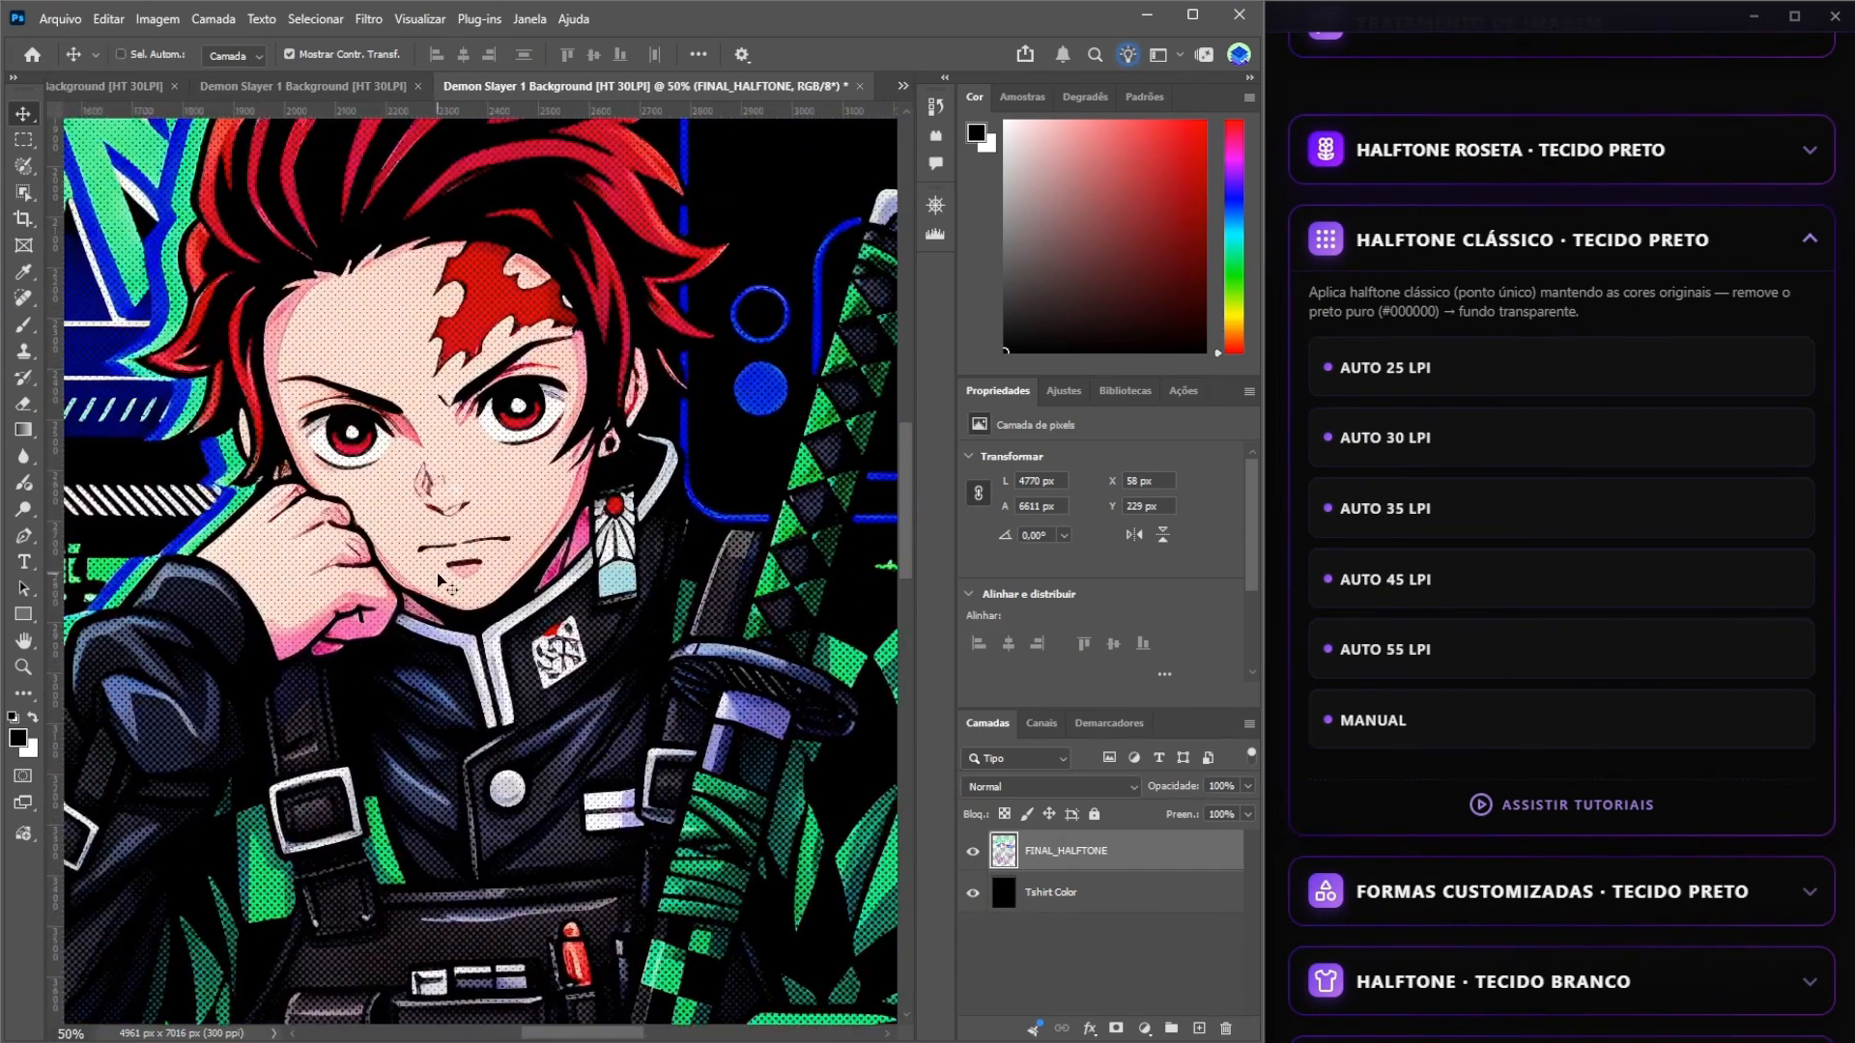
key("ctrl+plus")
key("ctrl+plus")
left_click_drag(369, 358, 471, 489)
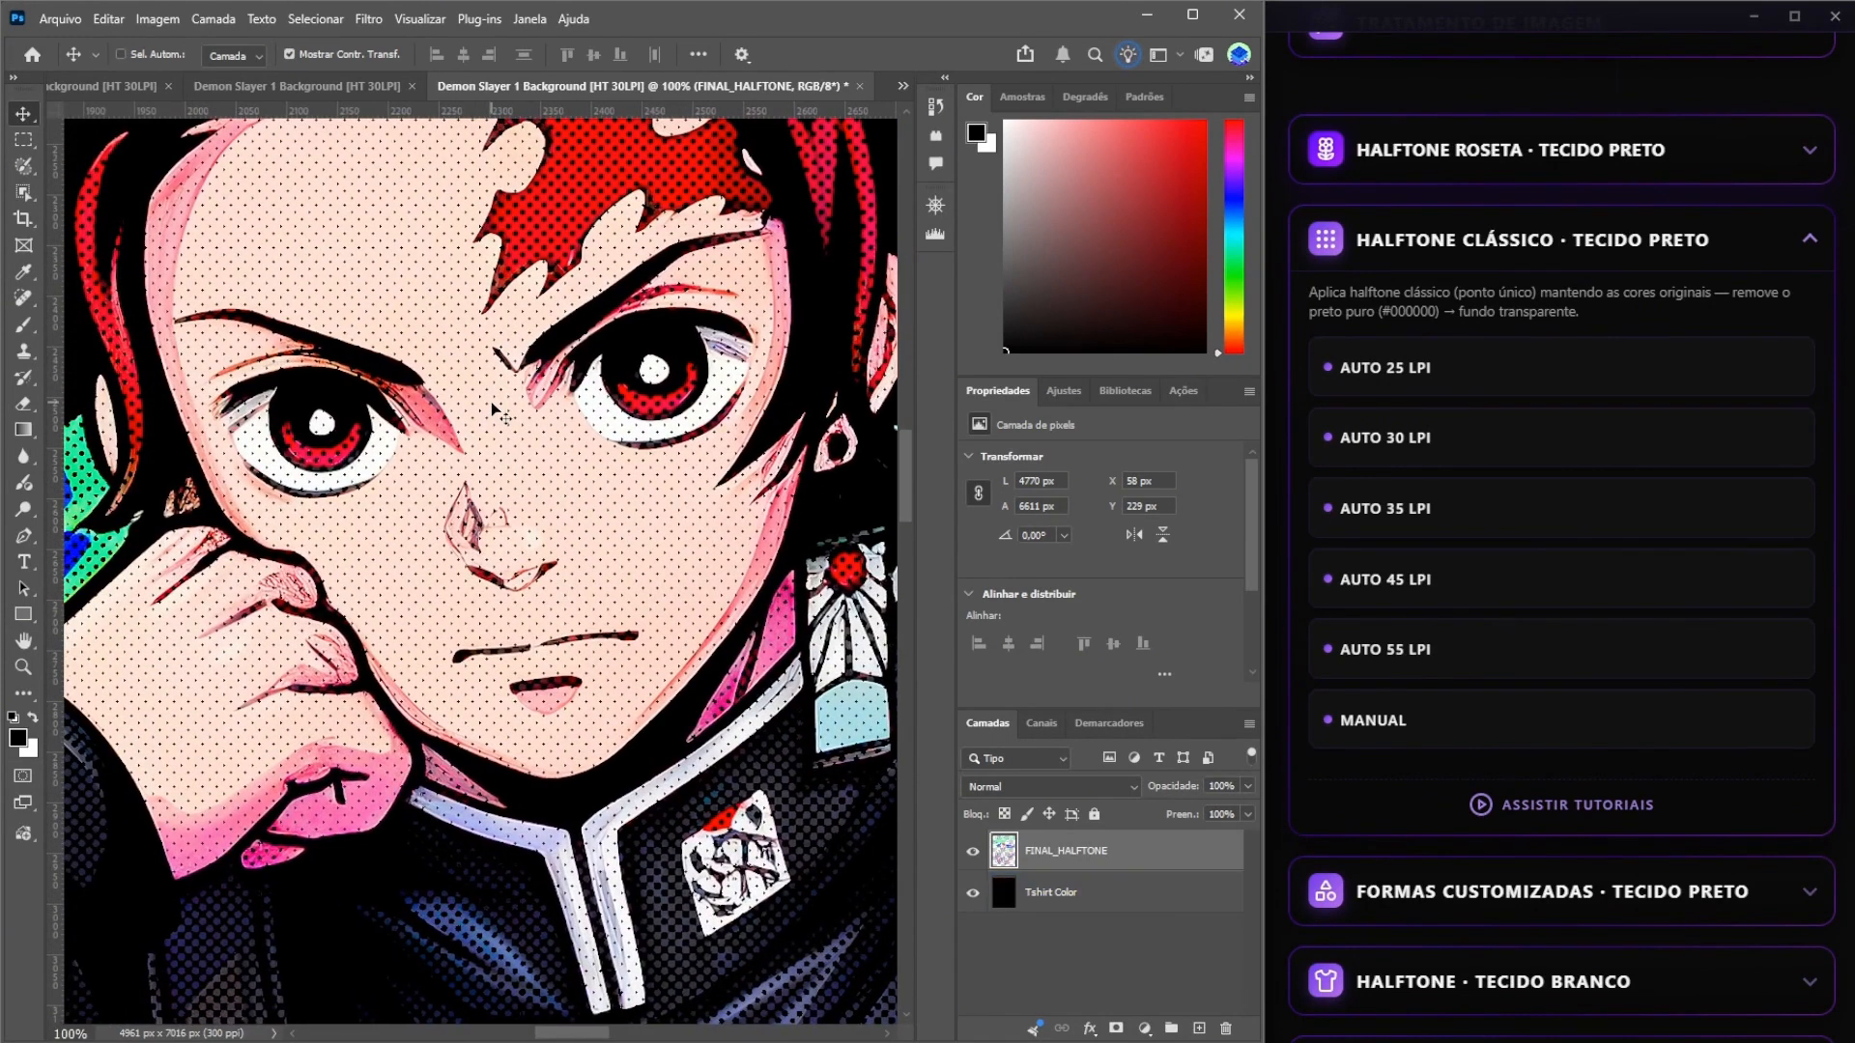
key("ctrl+0")
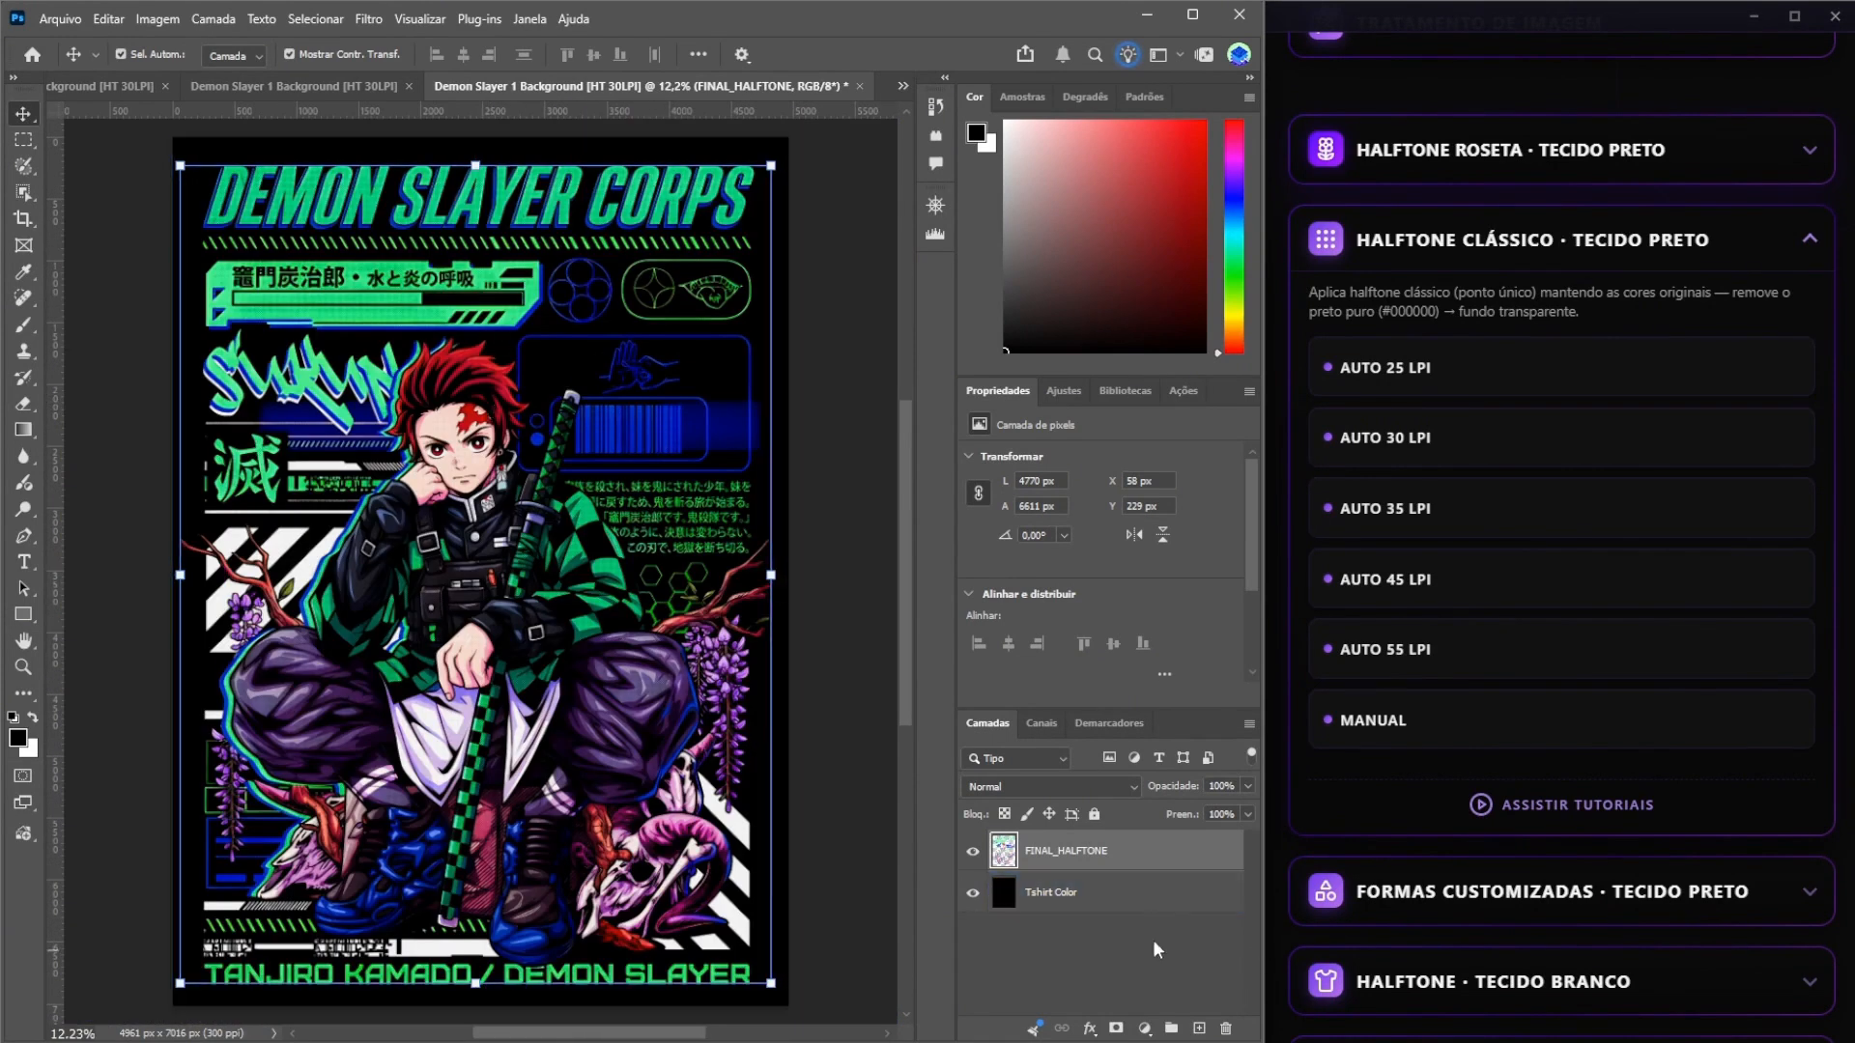
Apply the Realçar Cores enhancement to the FINAL_HALFTONE layer to strengthen its vibrance, contrast and sharpness.
scroll(1407, 778, "down", 6)
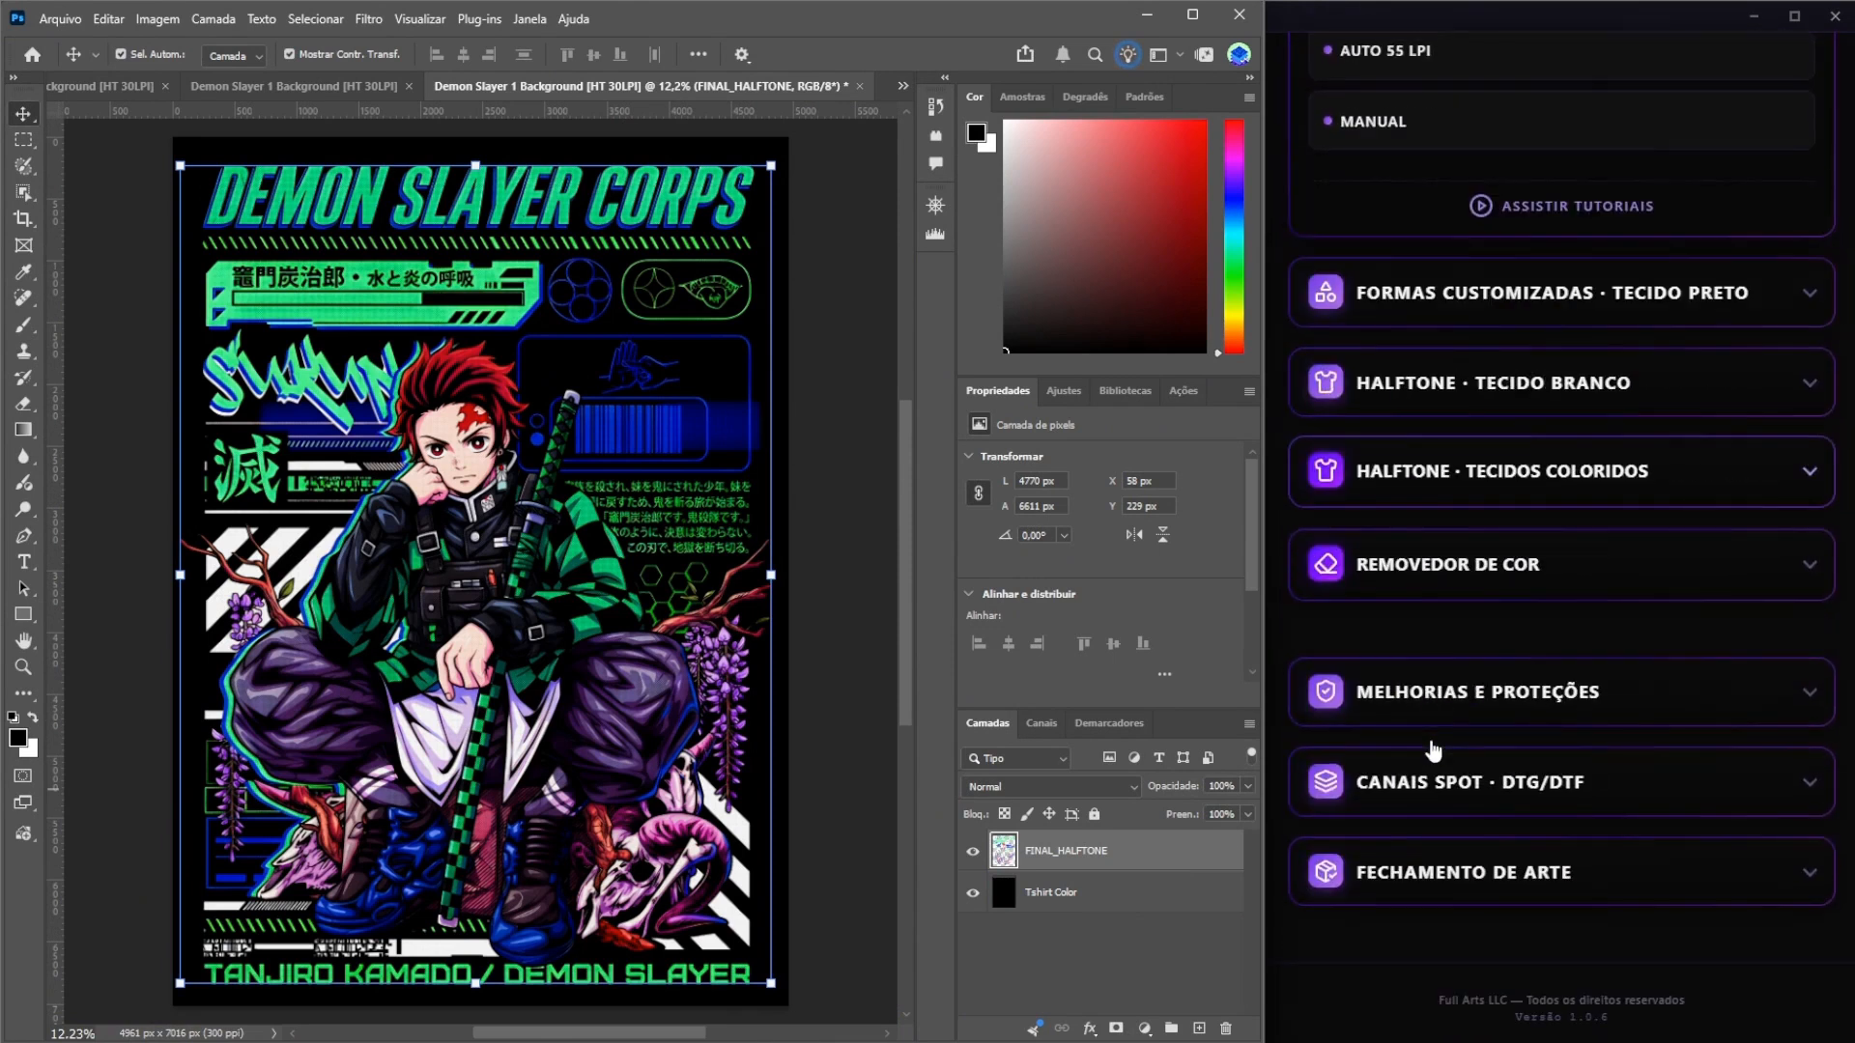
left_click(1683, 719)
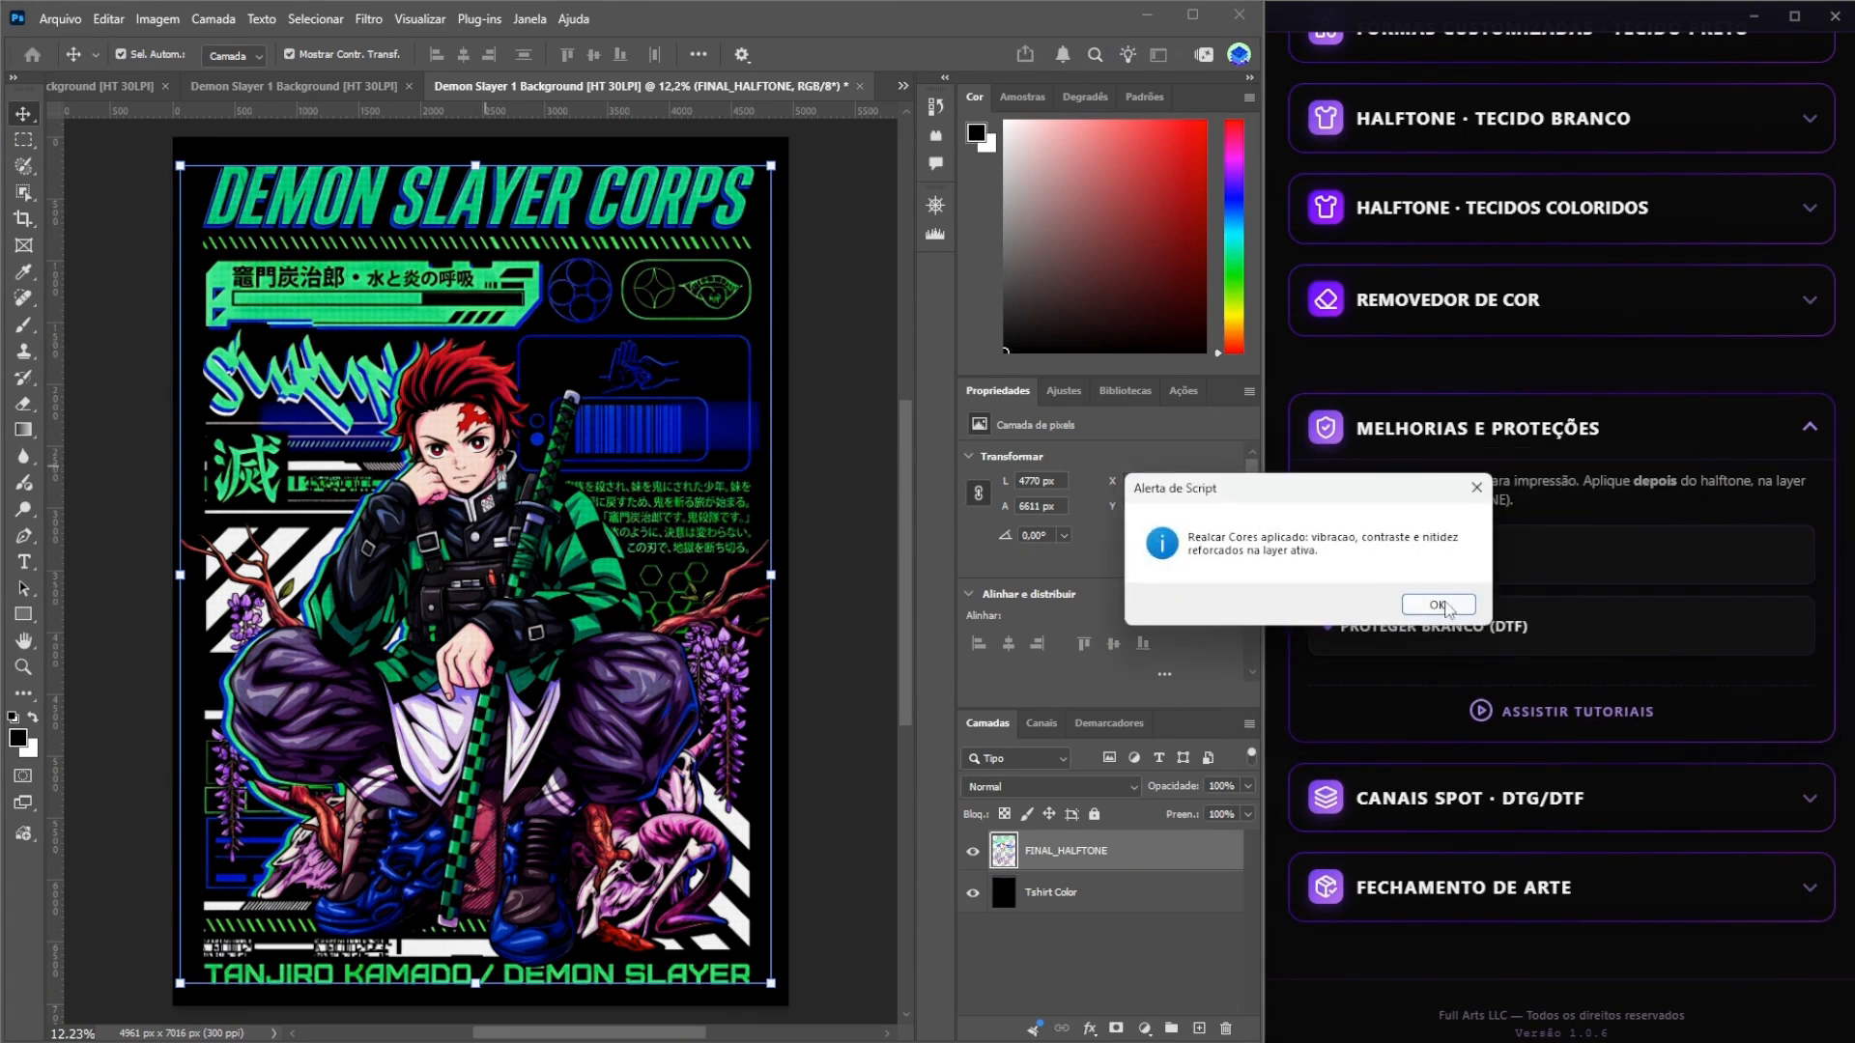
key("Return")
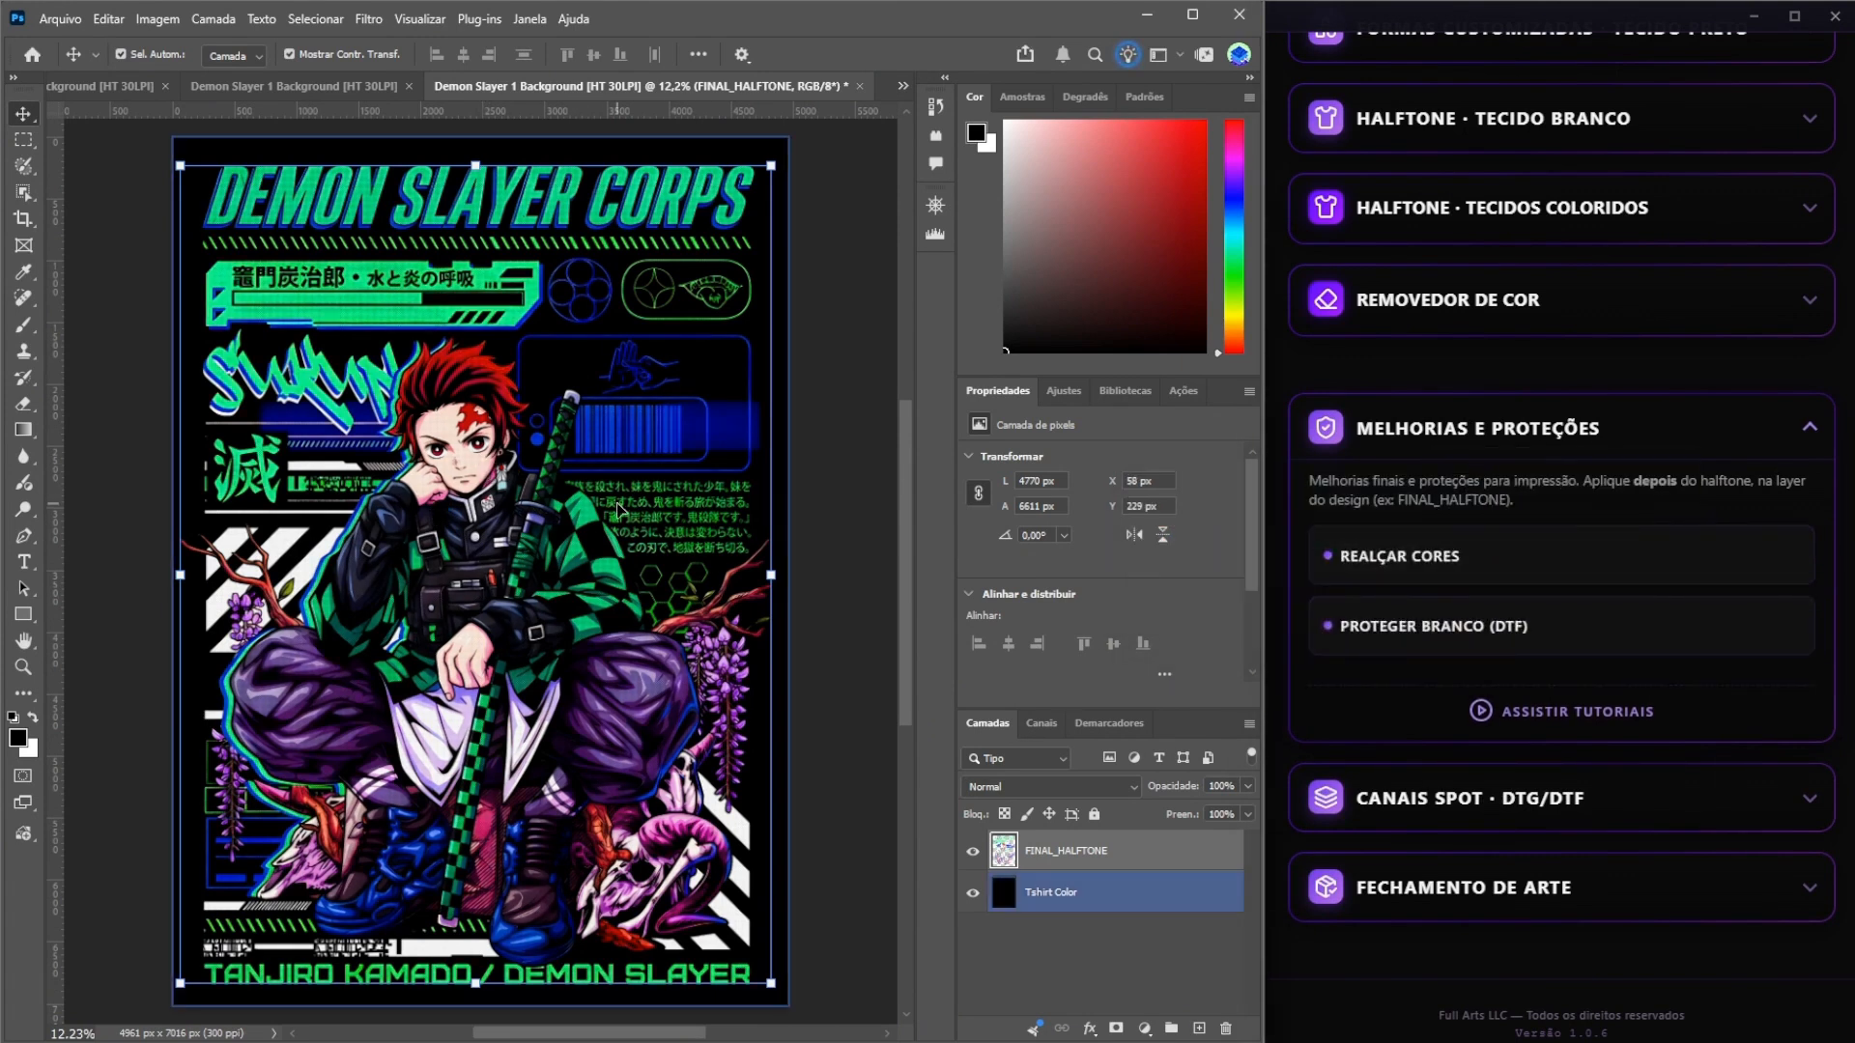
Examine the enhanced colours and halftone dots on the character's face and clothing at 50%, then return to the full artwork.
scroll(619, 509, "up", 5)
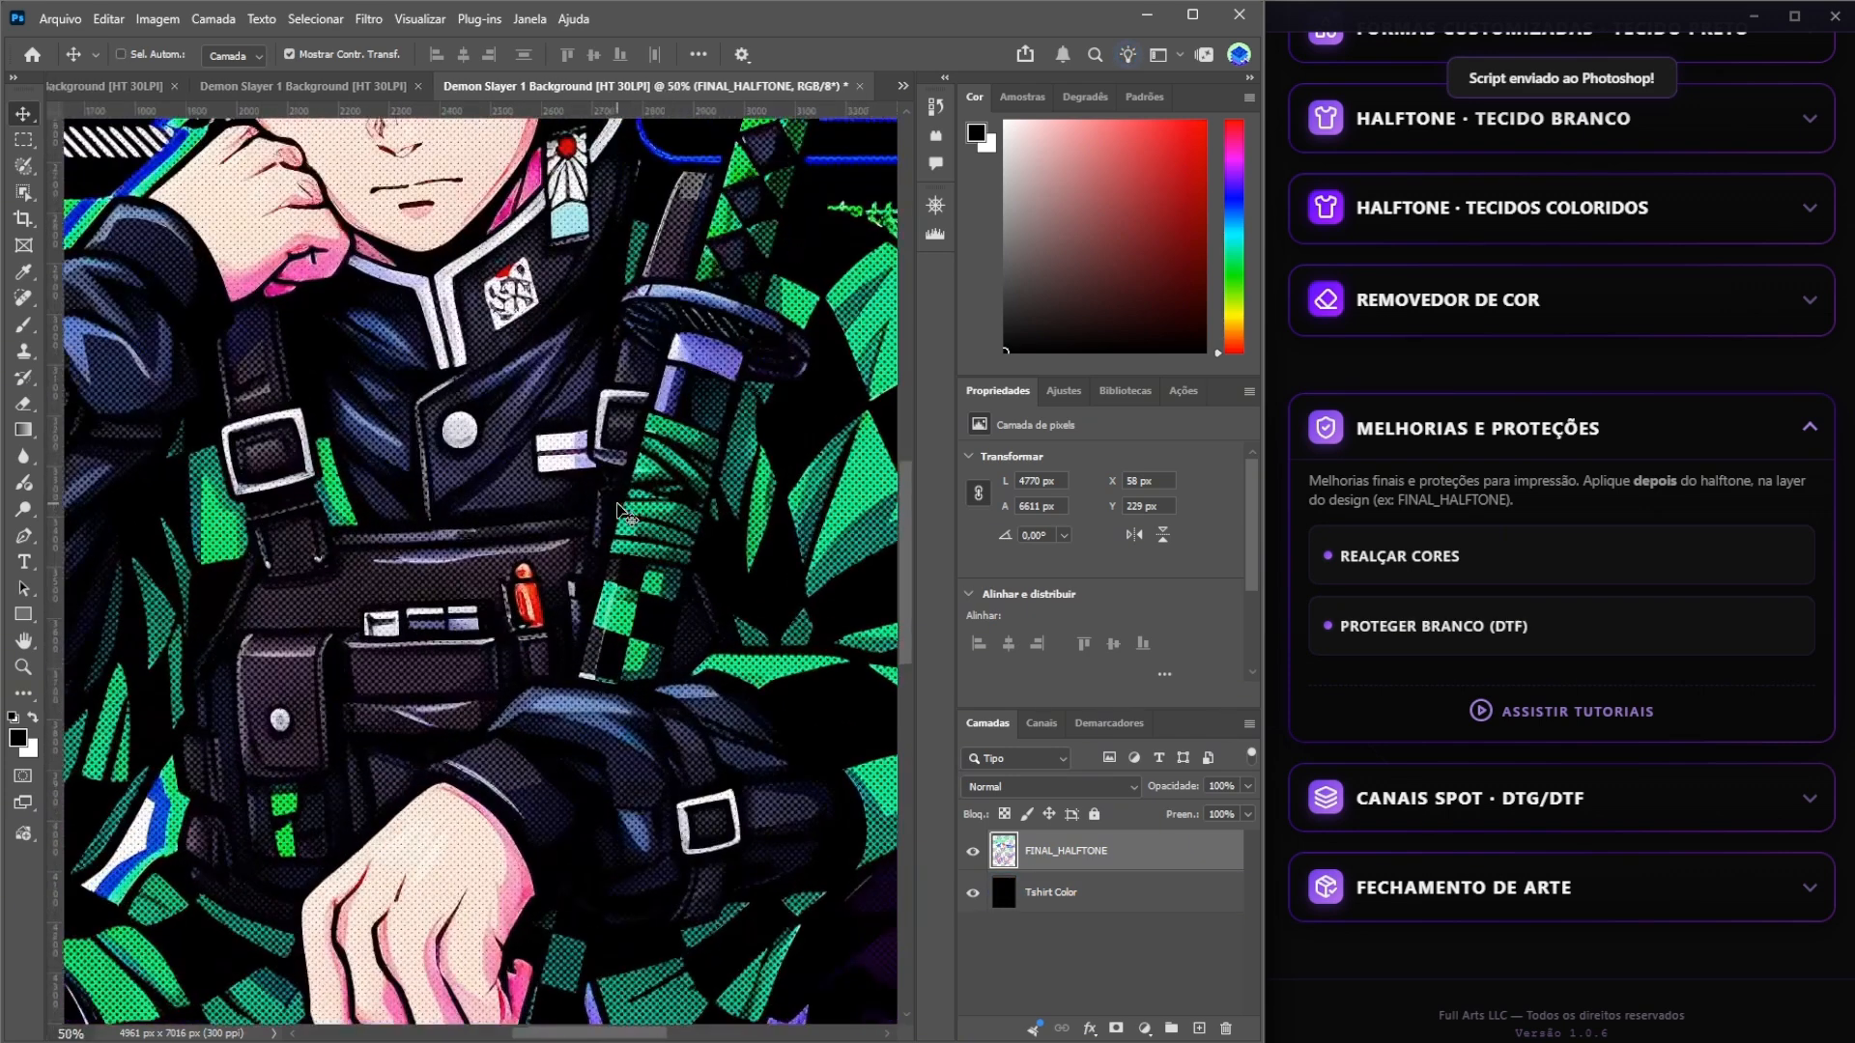
left_click_drag(617, 506, 715, 839)
left_click_drag(338, 449, 415, 450)
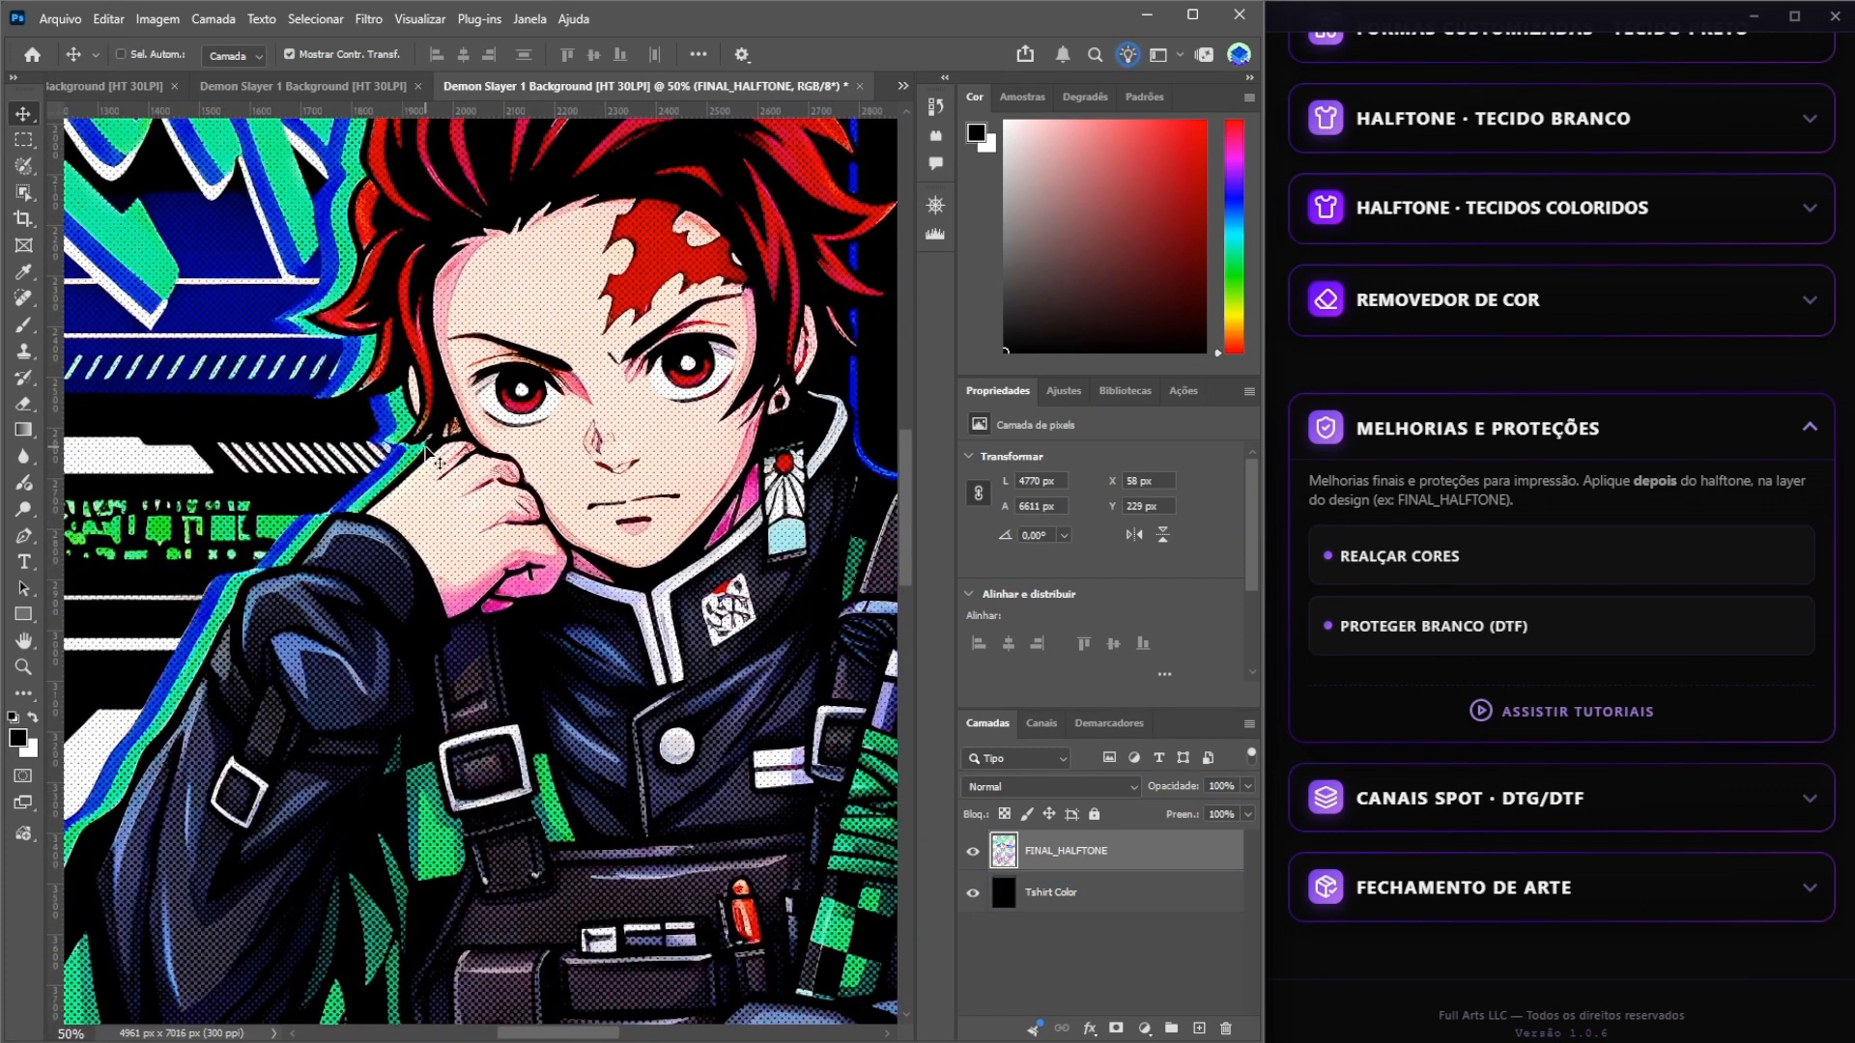
key("ctrl+0")
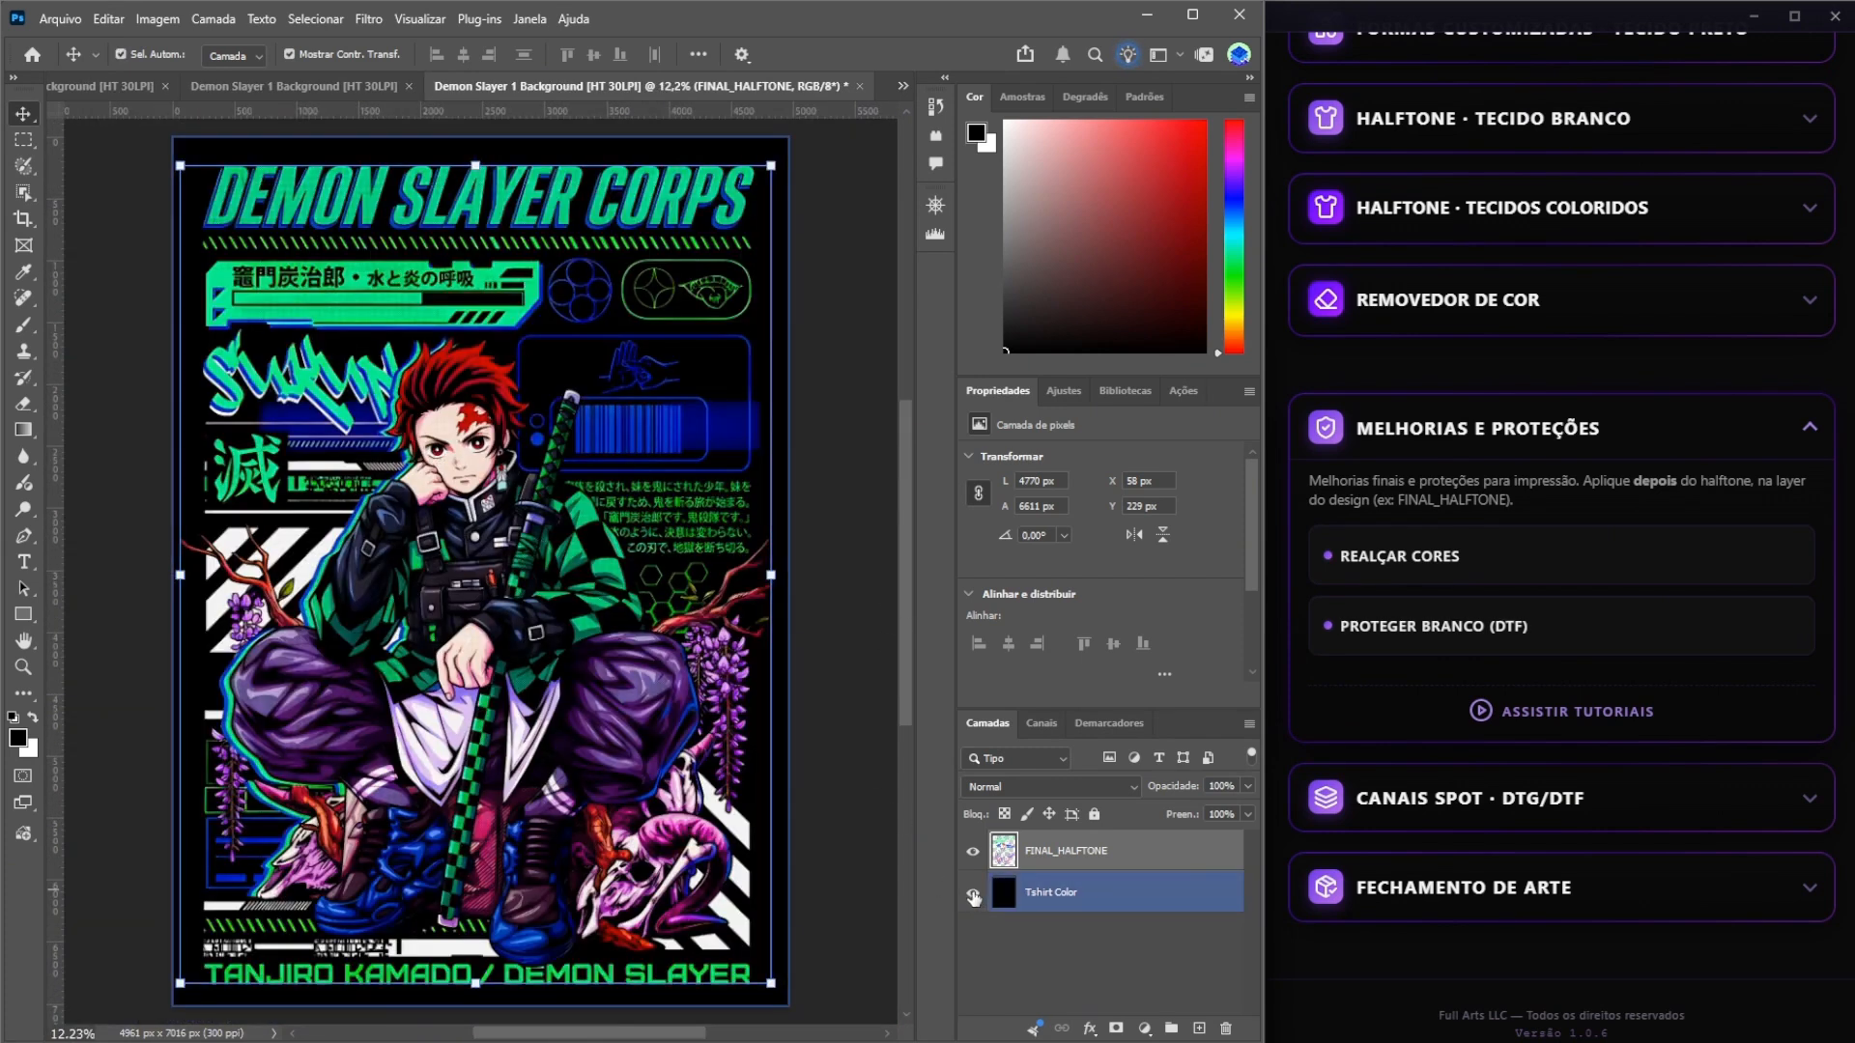
Display the classic halftone options for black fabric and review the automatic LPI presets and the manual option.
scroll(1614, 632, "up", 6)
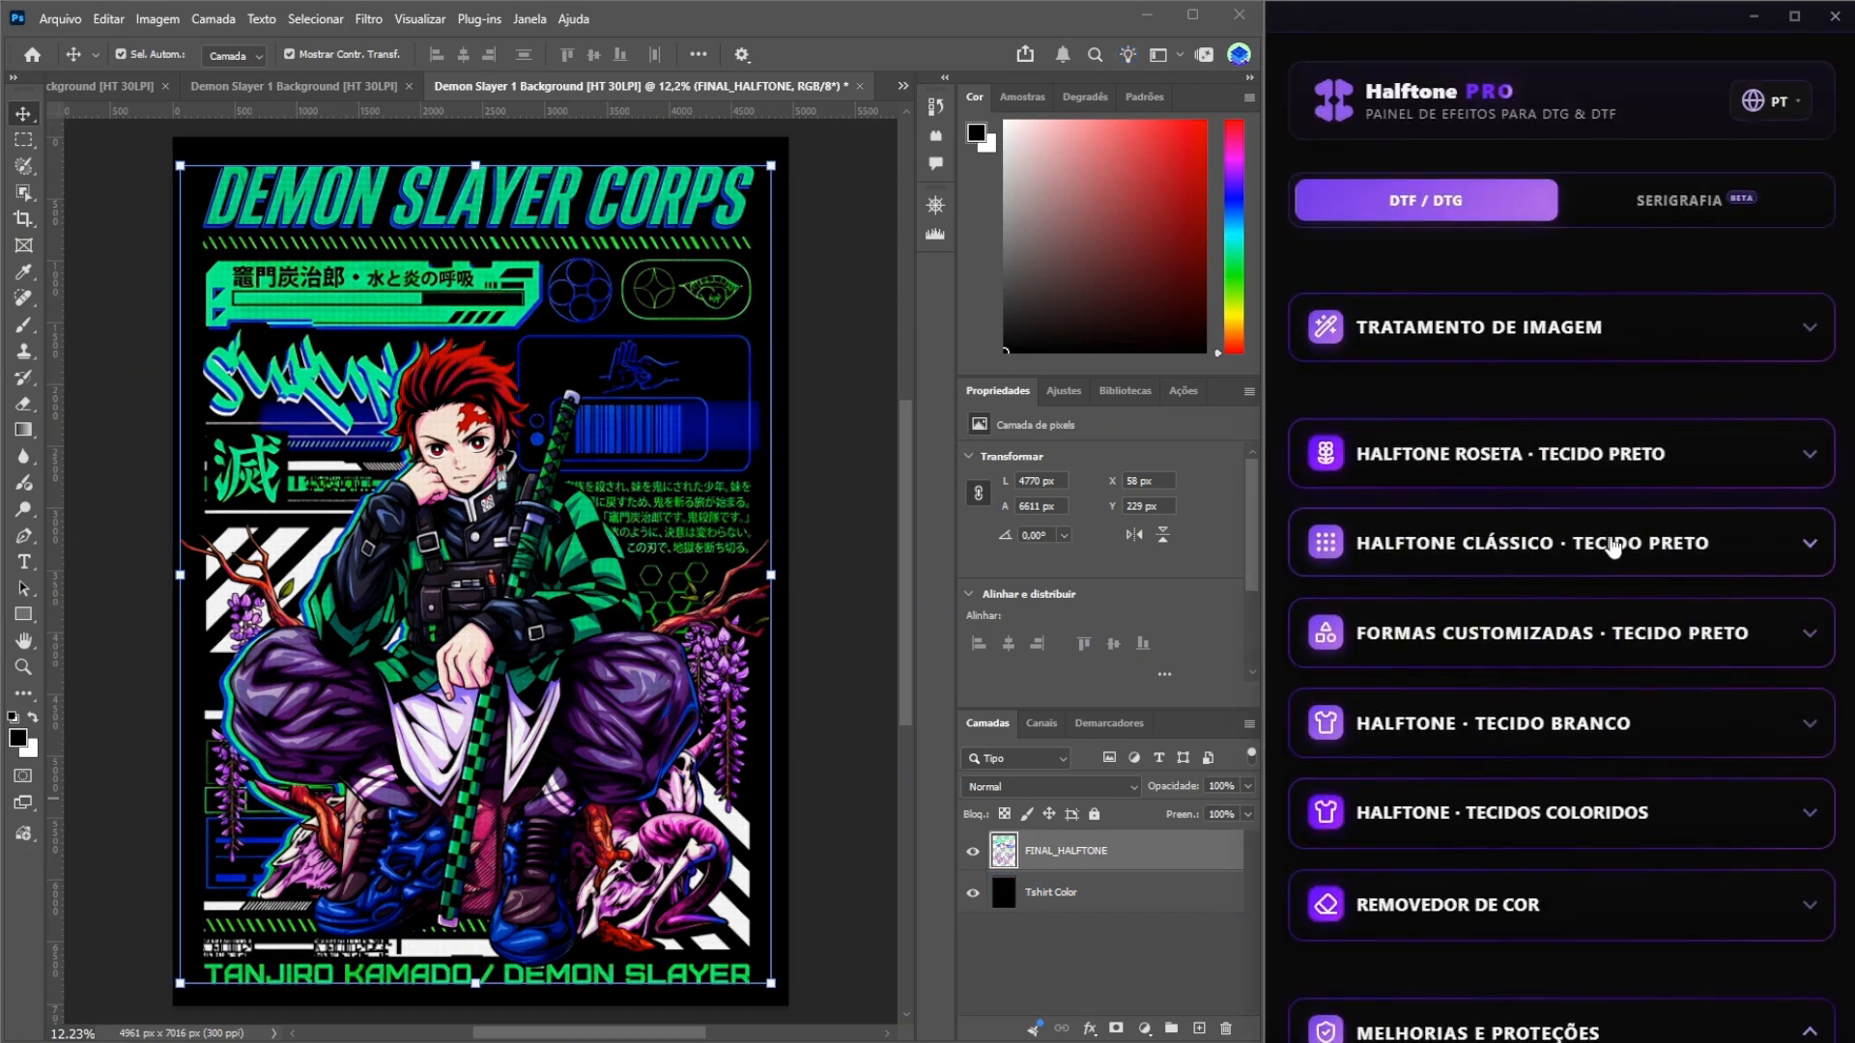
left_click(1613, 547)
scroll(1520, 609, "down", 3)
scroll(1518, 607, "down", 1)
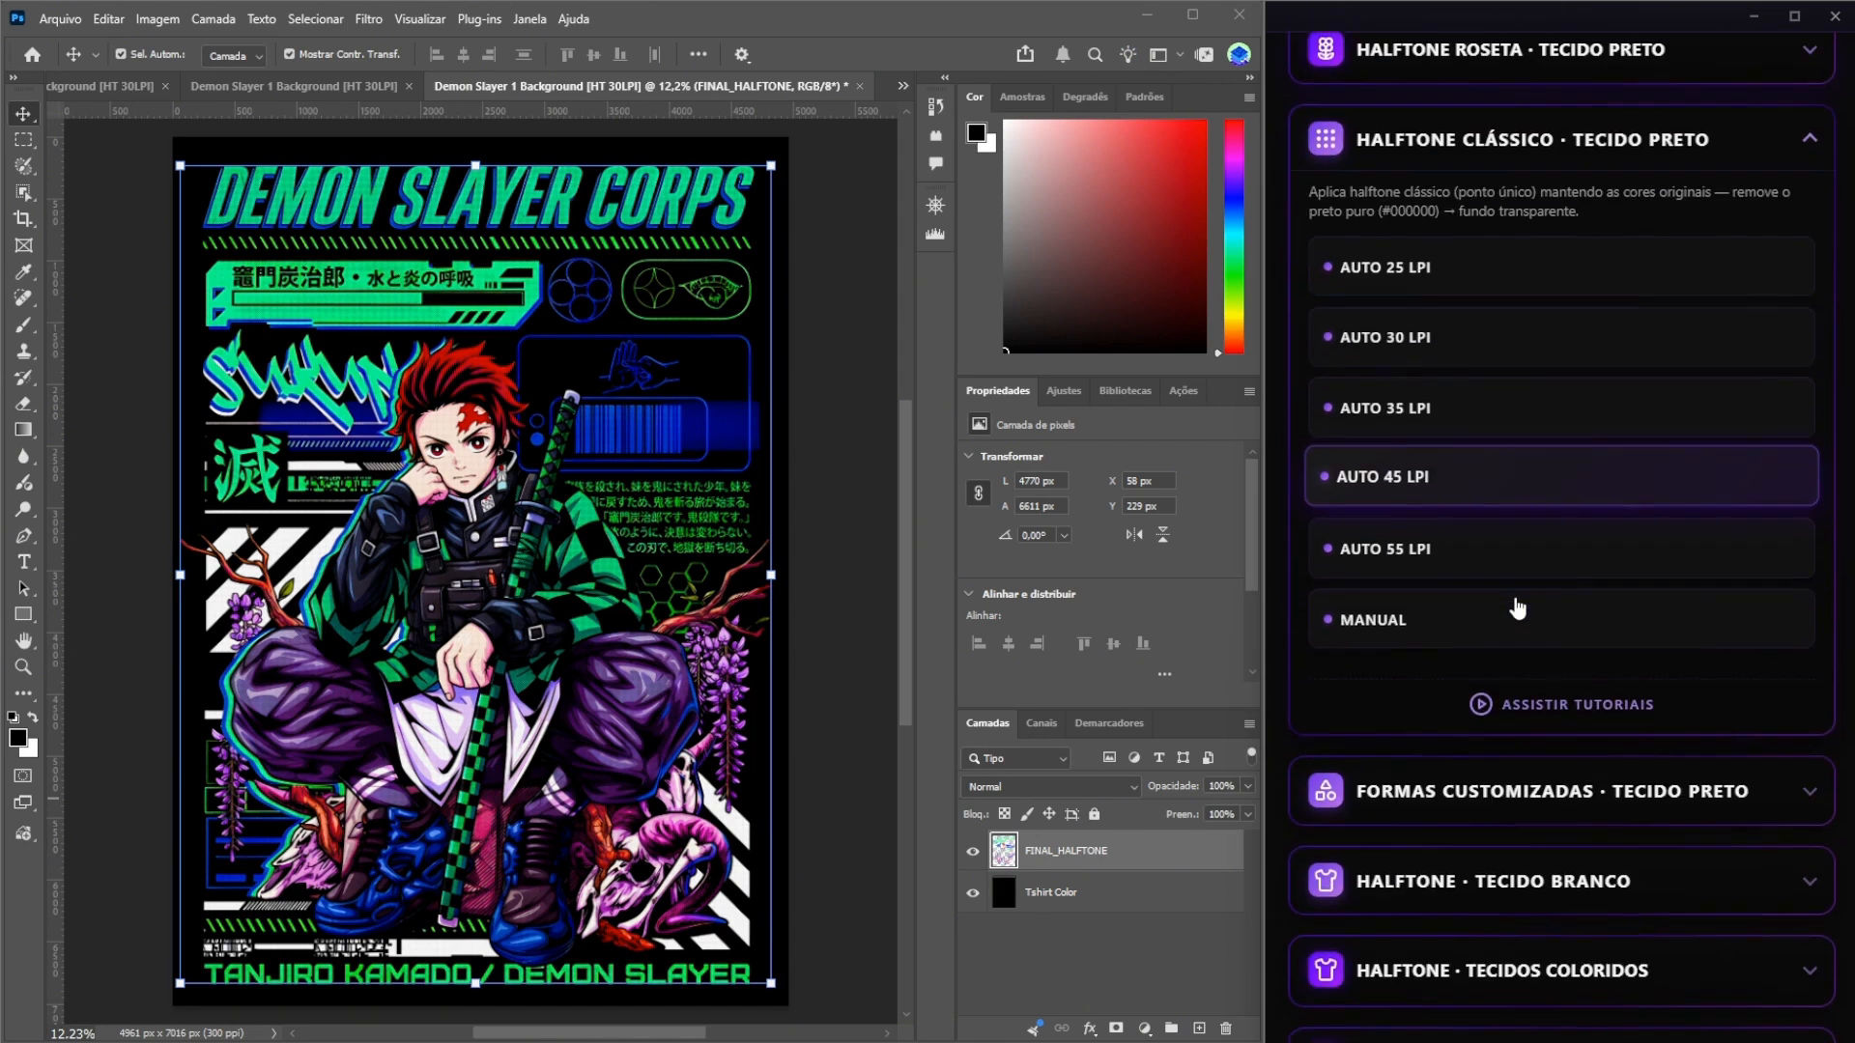